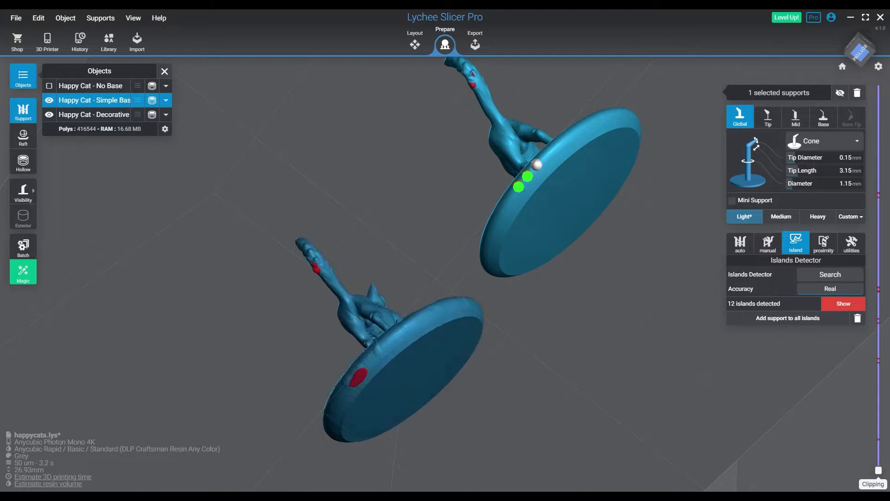
Step: Add three light supports across the red island on the lower rim of the Decorative cat's base
{"action": "middle_click_drag", "start_coordinate": [357, 297], "coordinate": [533, 279]}
{"action": "right_click_drag", "start_coordinate": [533, 279], "coordinate": [605, 303]}
{"action": "scroll", "coordinate": [445, 288], "scroll_direction": "up", "scroll_amount": 1}
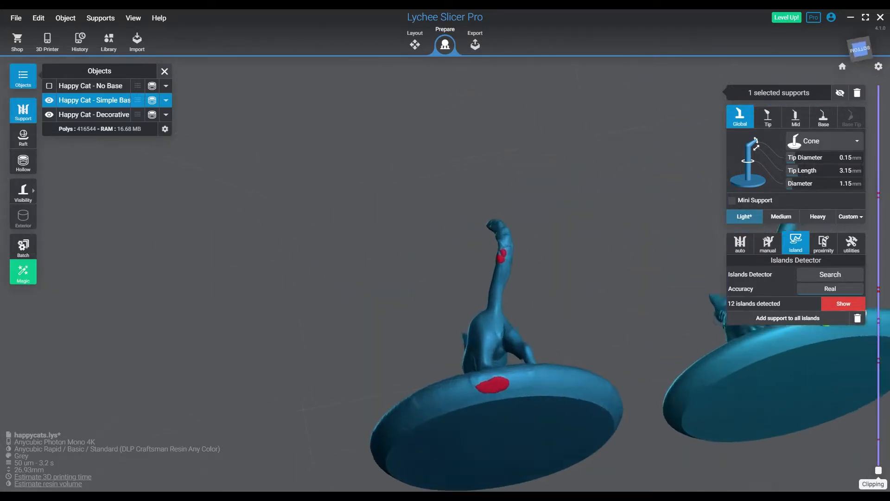
{"action": "scroll", "coordinate": [447, 325], "scroll_direction": "up", "scroll_amount": 3}
{"action": "middle_click_drag", "start_coordinate": [521, 422], "coordinate": [433, 143]}
{"action": "left_click", "coordinate": [434, 145]}
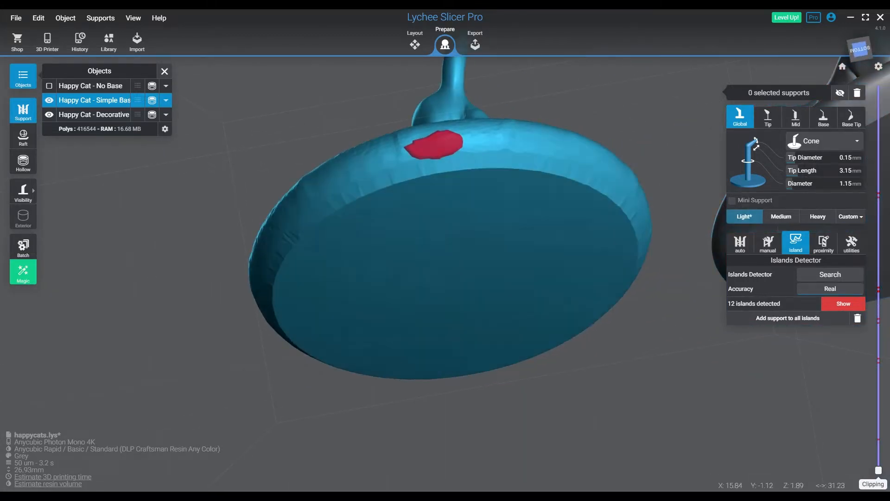
{"action": "left_click", "coordinate": [414, 137]}
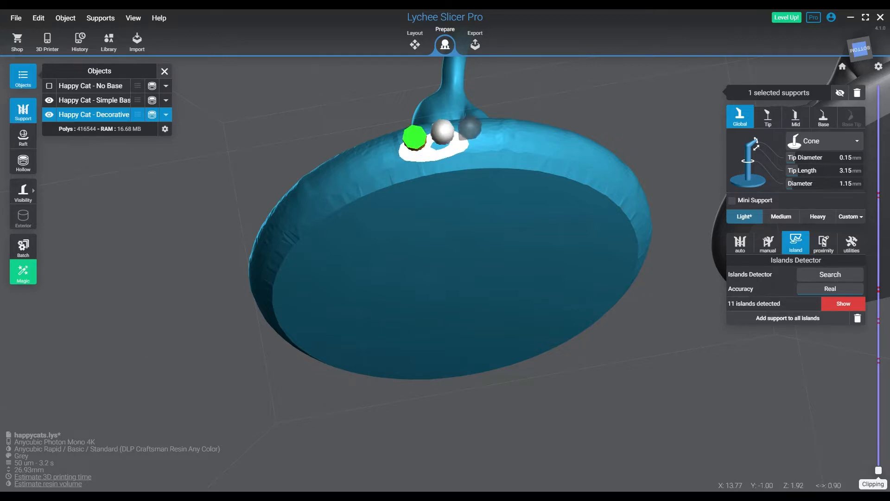
Step: Add two light supports under the red islands on the Decorative cat's tail
{"action": "right_click_drag", "start_coordinate": [545, 238], "coordinate": [534, 301]}
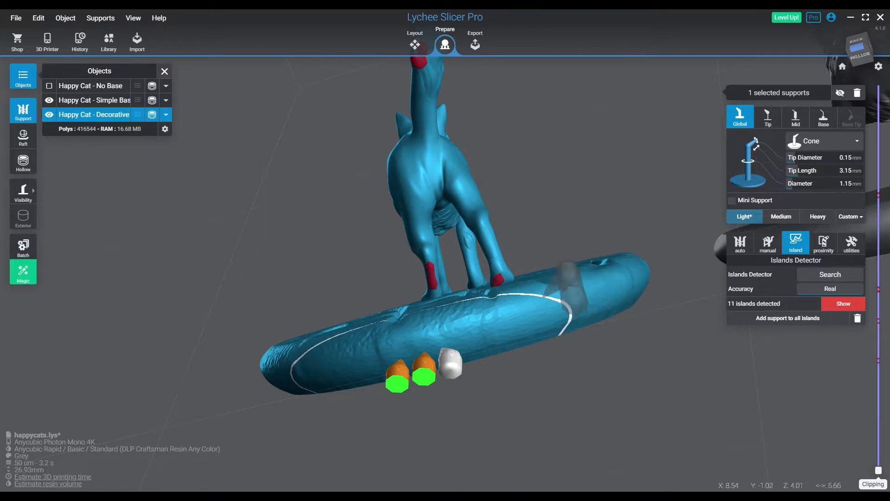
{"action": "right_click_drag", "start_coordinate": [500, 297], "coordinate": [490, 362]}
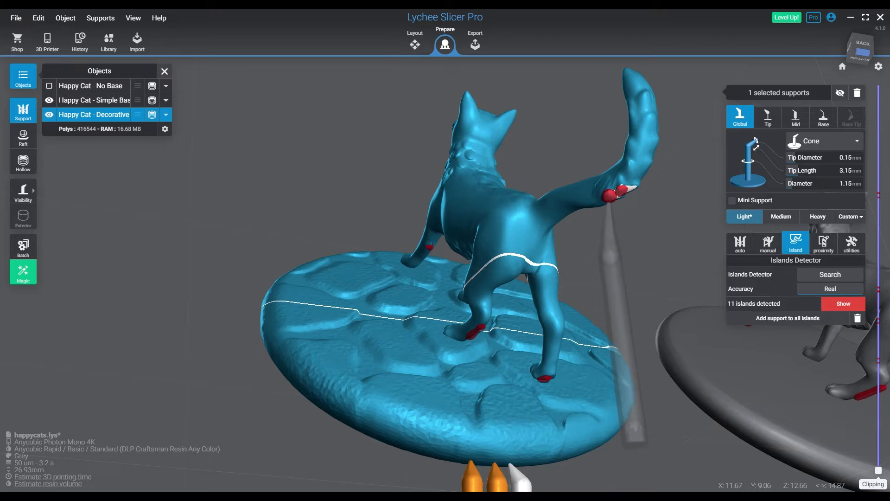
{"action": "left_click", "coordinate": [612, 194]}
{"action": "left_click", "coordinate": [645, 193]}
Step: Add mini supports between the islands on the Decorative cat's two hind feet and the base
{"action": "right_click_drag", "start_coordinate": [646, 193], "coordinate": [649, 223]}
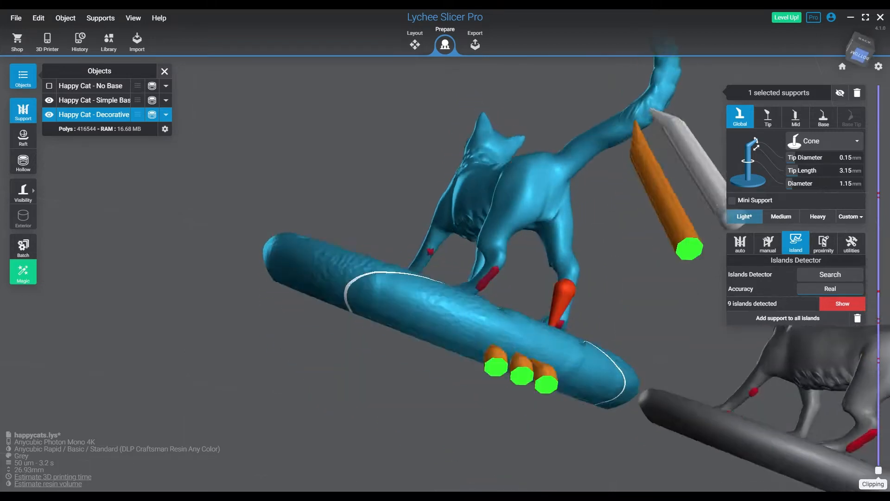
{"action": "mouse_move", "coordinate": [556, 324]}
{"action": "right_mouse_down"}
{"action": "mouse_move", "coordinate": [562, 292]}
{"action": "mouse_move", "coordinate": [552, 327]}
{"action": "right_mouse_up"}
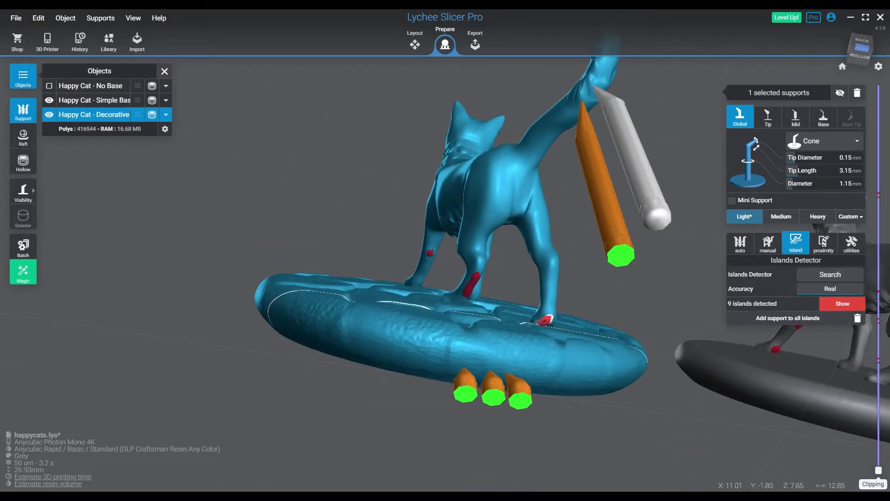
{"action": "left_click", "coordinate": [544, 320]}
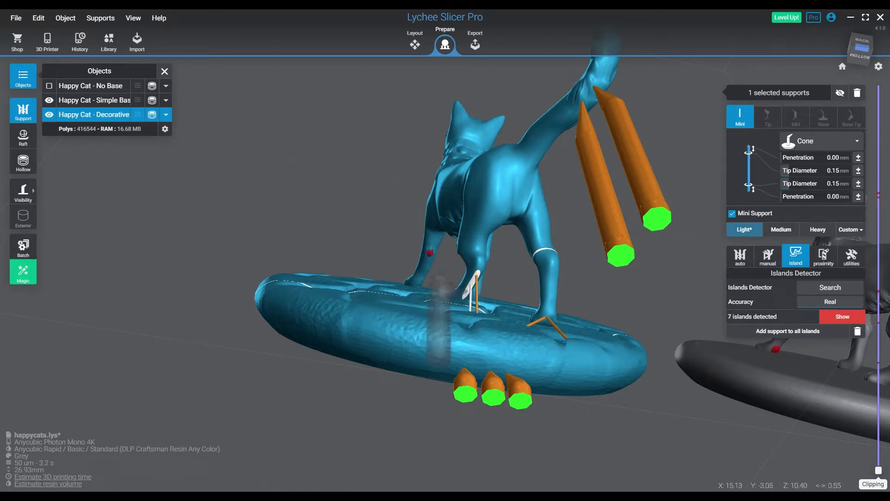
{"action": "left_click", "coordinate": [479, 273]}
Step: Add one light support under the stepping hind foot and another under the red island on the outstretched foreleg
{"action": "right_click_drag", "start_coordinate": [478, 273], "coordinate": [579, 330]}
{"action": "right_click_drag", "start_coordinate": [552, 385], "coordinate": [522, 410]}
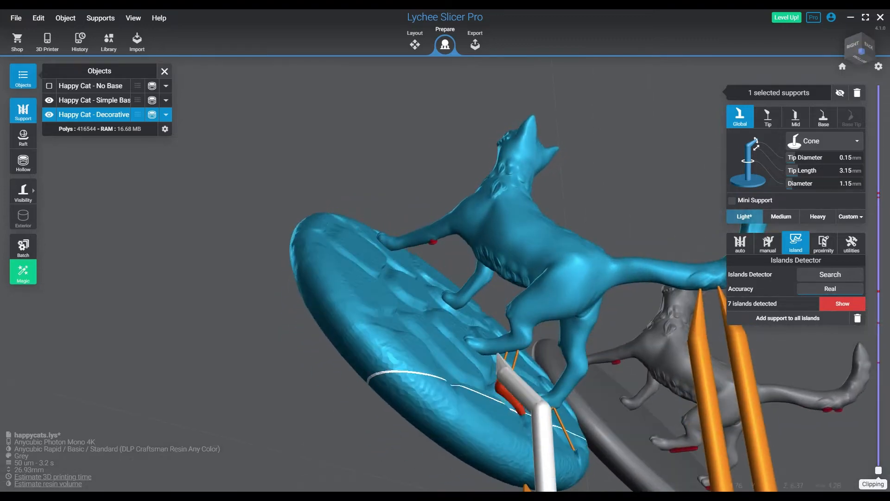
{"action": "left_click", "coordinate": [432, 241]}
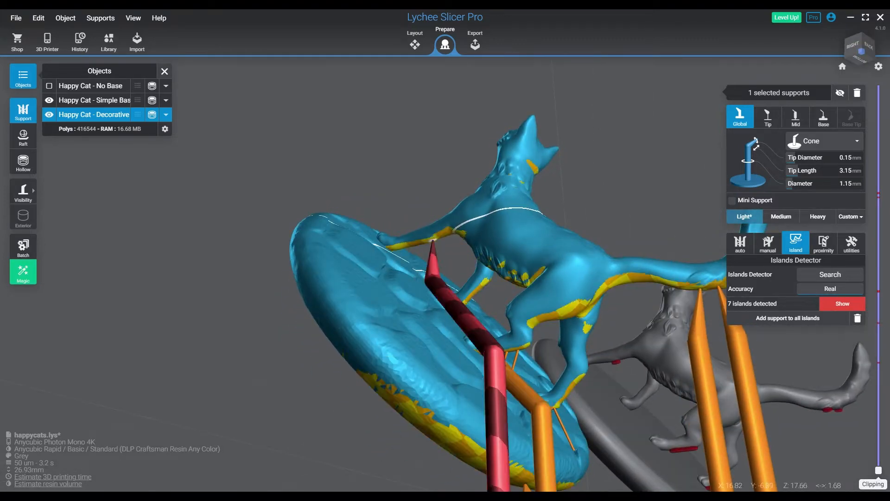
{"action": "right_click_drag", "start_coordinate": [473, 359], "coordinate": [513, 364]}
{"action": "scroll", "coordinate": [515, 364], "scroll_direction": "down", "scroll_amount": 6}
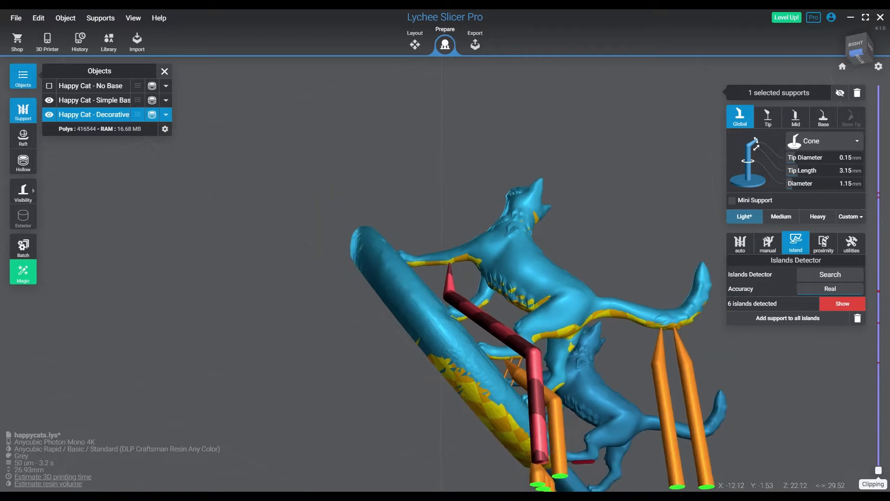
Step: Move the angled middle segment of the foreleg support slightly away from the base so it clears the model
{"action": "left_click", "coordinate": [857, 45]}
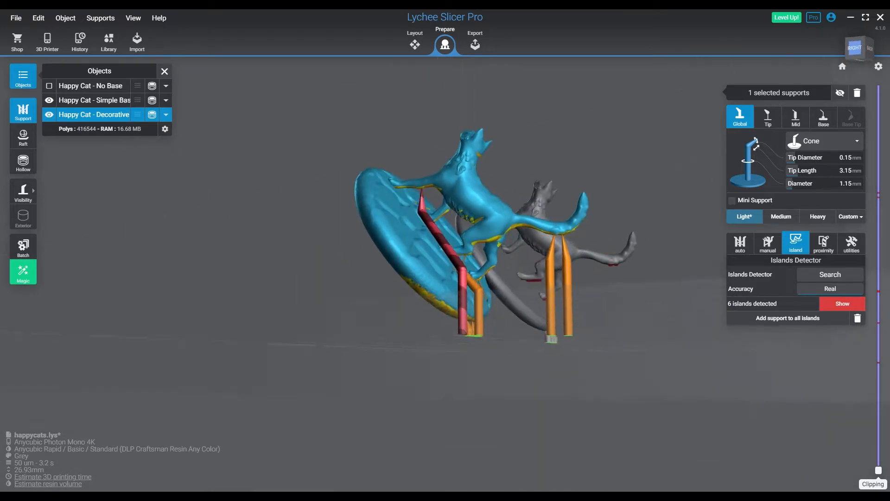
{"action": "scroll", "coordinate": [510, 297], "scroll_direction": "up", "scroll_amount": 5}
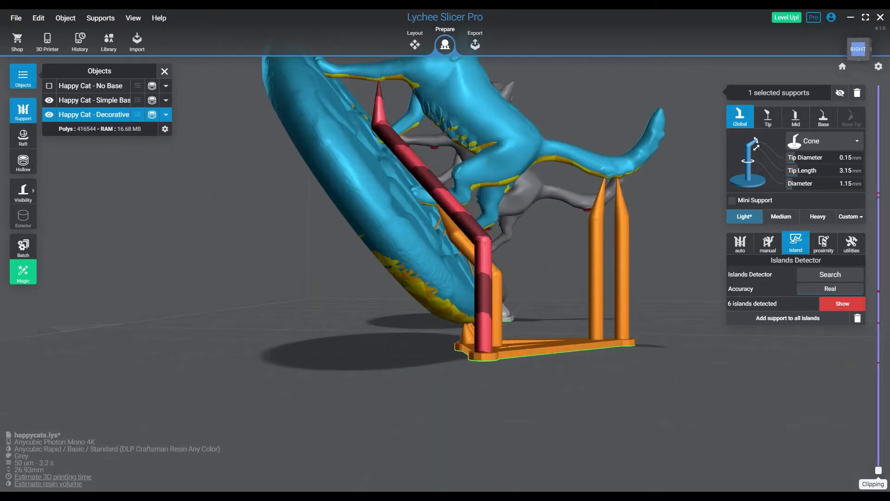
{"action": "right_click_drag", "start_coordinate": [510, 297], "coordinate": [464, 311]}
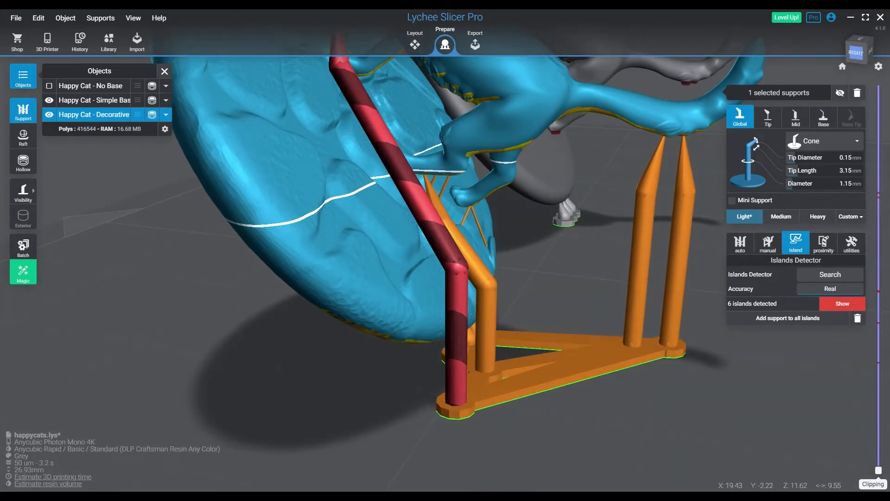
{"action": "left_click", "coordinate": [396, 164]}
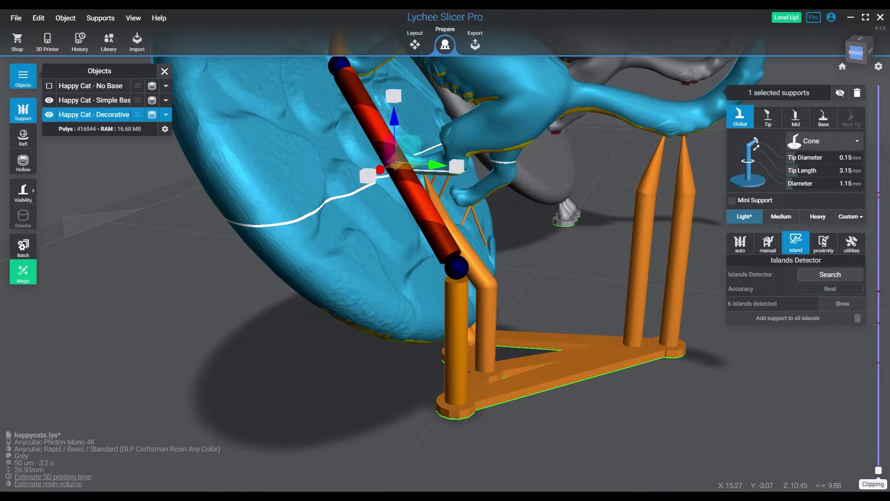
{"action": "left_click_drag", "start_coordinate": [437, 165], "coordinate": [454, 167]}
{"action": "key", "text": "Escape"}
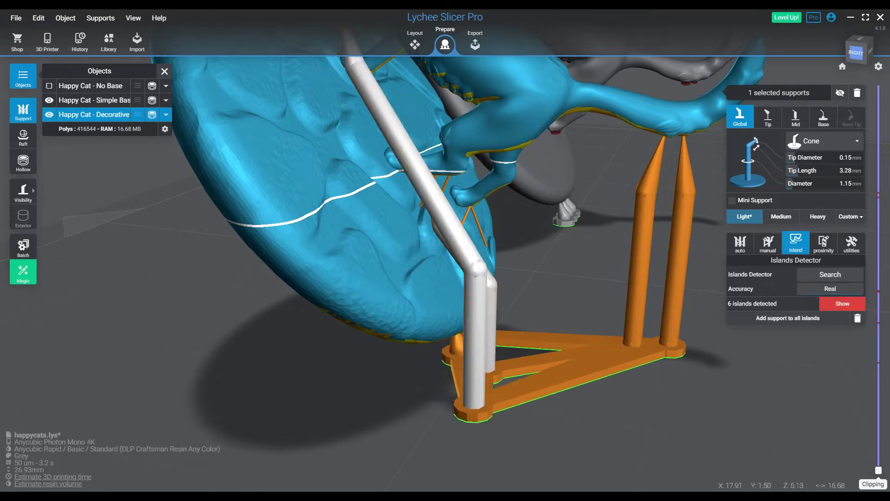
Step: Add three mini supports between the underside of the outstretched foreleg and the base
{"action": "right_click_drag", "start_coordinate": [457, 169], "coordinate": [429, 218]}
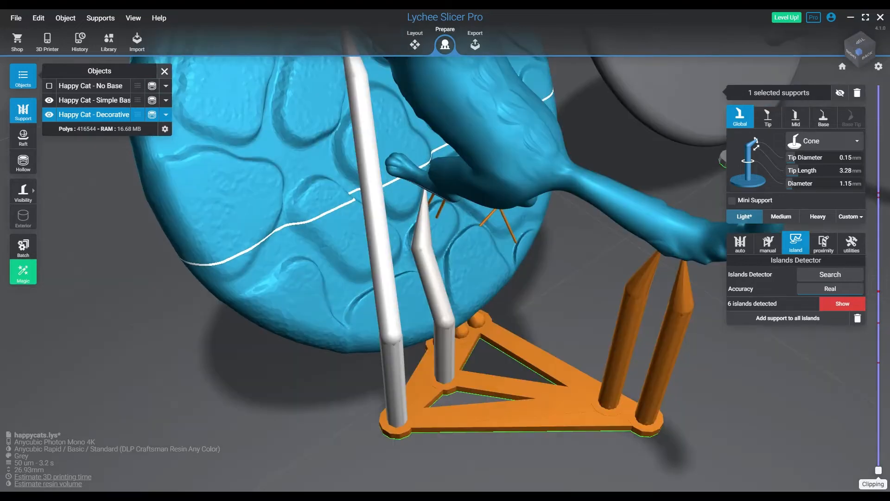
{"action": "middle_click_drag", "start_coordinate": [429, 218], "coordinate": [506, 417]}
{"action": "right_click_drag", "start_coordinate": [492, 389], "coordinate": [521, 204]}
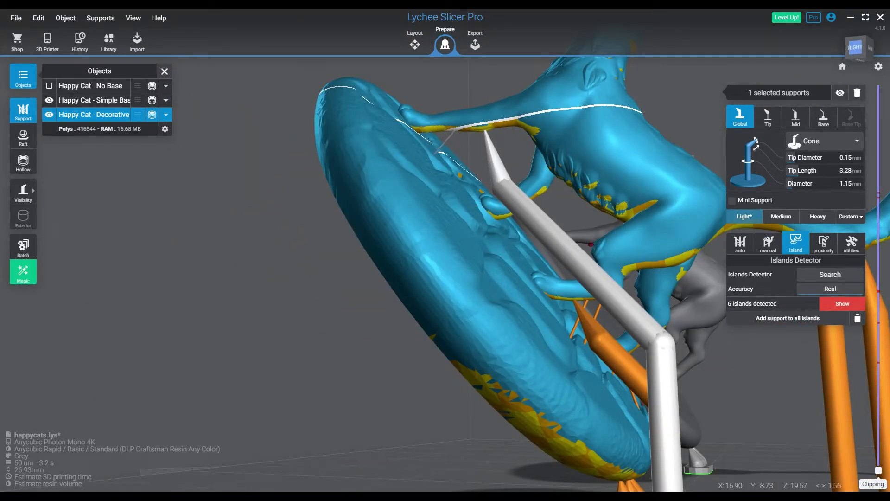
{"action": "left_click", "coordinate": [472, 129]}
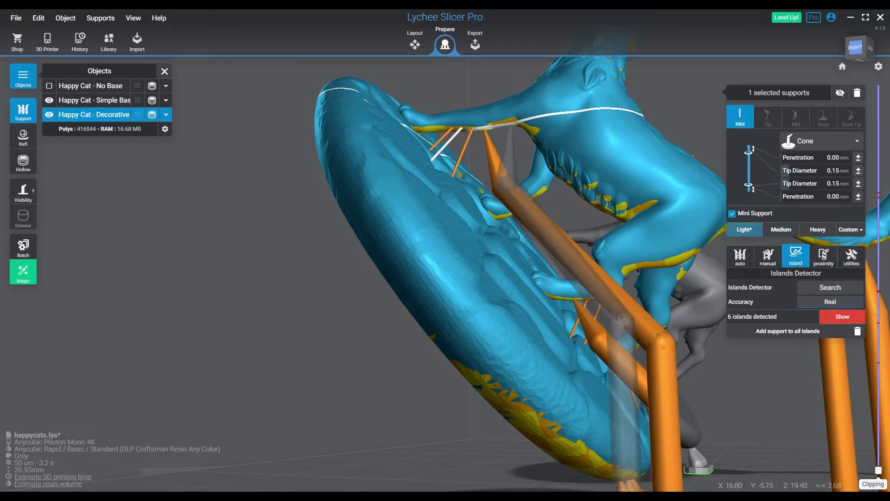
Step: Branch two more tips from the existing foreleg support to the upper foreleg and add mini supports between them
{"action": "left_click_drag", "start_coordinate": [511, 124], "coordinate": [529, 214]}
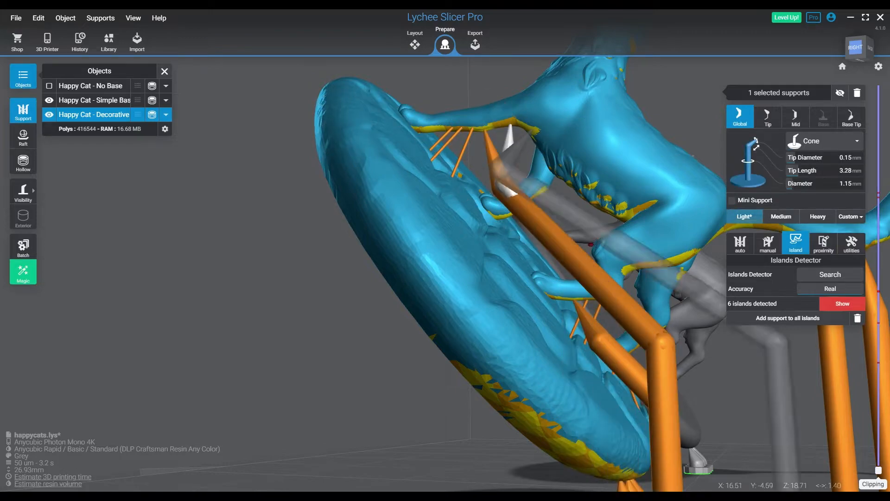
{"action": "left_click_drag", "start_coordinate": [532, 130], "coordinate": [523, 244]}
{"action": "key", "text": "space"}
{"action": "mouse_move", "coordinate": [523, 244]}
{"action": "right_mouse_down"}
{"action": "mouse_move", "coordinate": [598, 315]}
{"action": "mouse_move", "coordinate": [561, 343]}
{"action": "mouse_move", "coordinate": [440, 301]}
{"action": "mouse_move", "coordinate": [438, 250]}
{"action": "mouse_move", "coordinate": [556, 208]}
{"action": "mouse_move", "coordinate": [570, 269]}
{"action": "mouse_move", "coordinate": [554, 278]}
{"action": "mouse_move", "coordinate": [506, 273]}
{"action": "mouse_move", "coordinate": [570, 186]}
{"action": "mouse_move", "coordinate": [547, 209]}
{"action": "mouse_move", "coordinate": [537, 206]}
{"action": "right_mouse_up"}
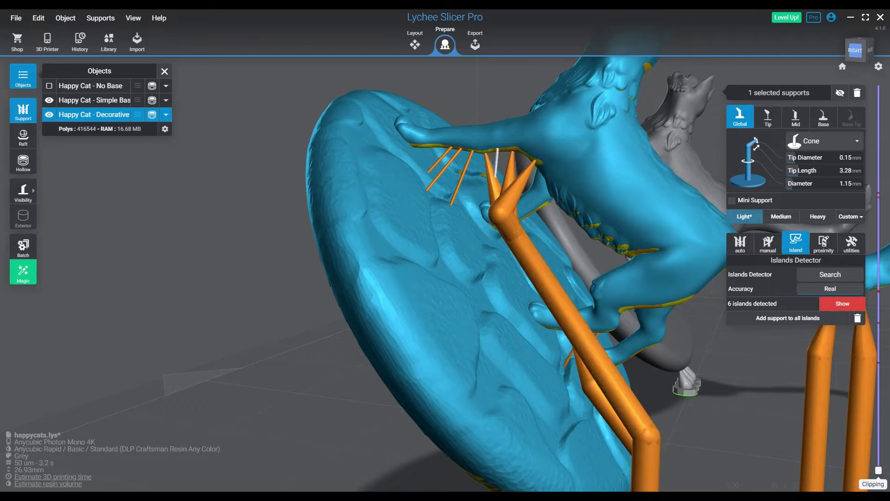
{"action": "left_click", "coordinate": [498, 149]}
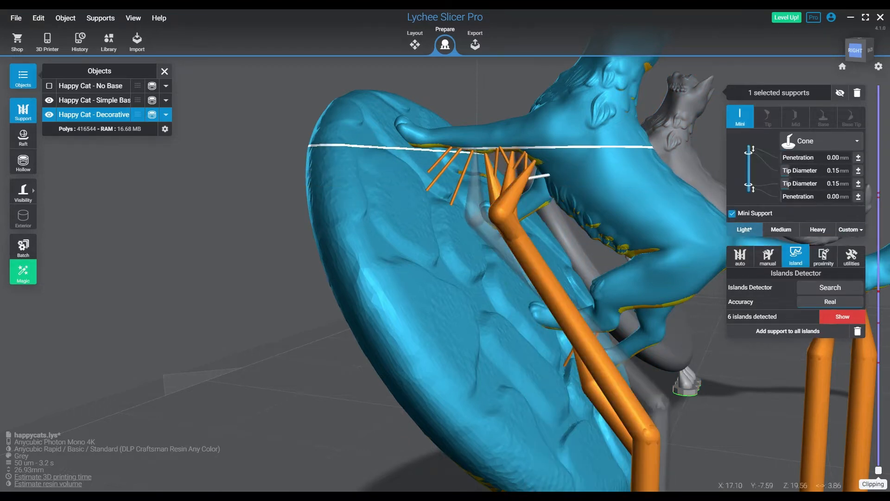
Step: Add a row of light supports along the underside rim of the Decorative base, from its lowest point up one side
{"action": "right_click_drag", "start_coordinate": [520, 241], "coordinate": [784, 253]}
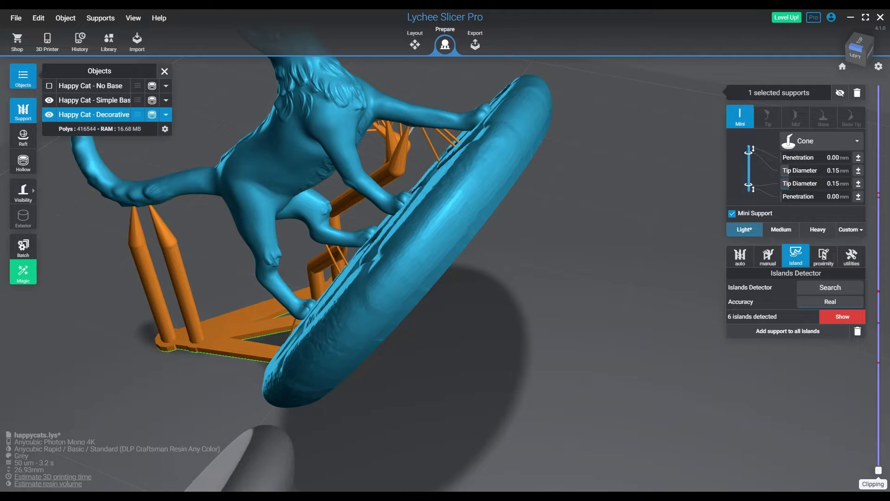
{"action": "right_click_drag", "start_coordinate": [385, 242], "coordinate": [301, 174]}
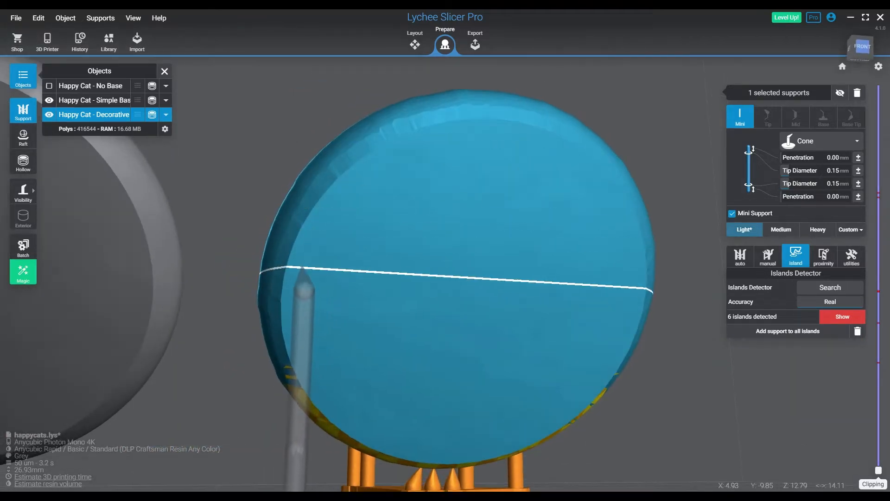
{"action": "scroll", "coordinate": [489, 358], "scroll_direction": "up", "scroll_amount": 3}
{"action": "scroll", "coordinate": [489, 357], "scroll_direction": "down", "scroll_amount": 3}
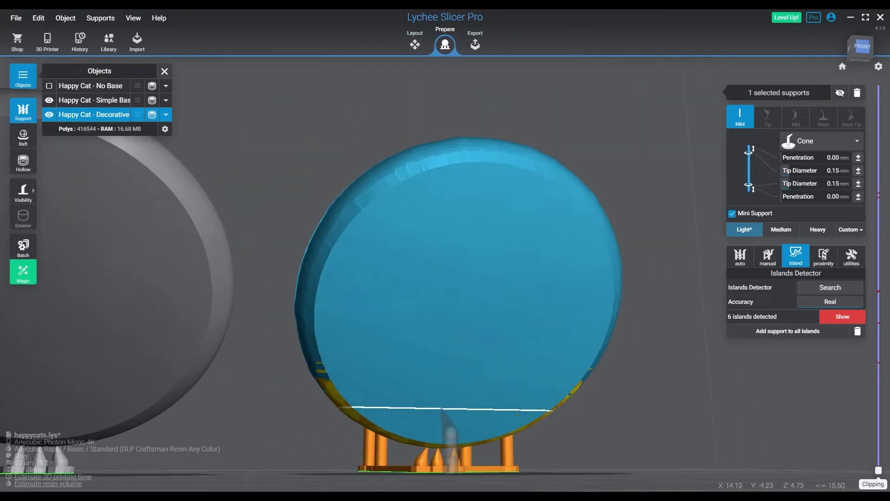
{"action": "right_click_drag", "start_coordinate": [446, 408], "coordinate": [415, 383]}
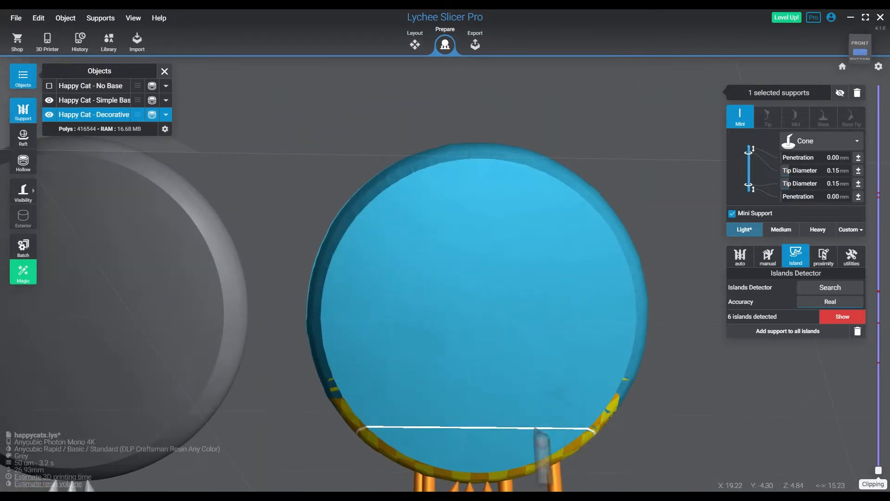
{"action": "middle_click_drag", "start_coordinate": [475, 432], "coordinate": [406, 179]}
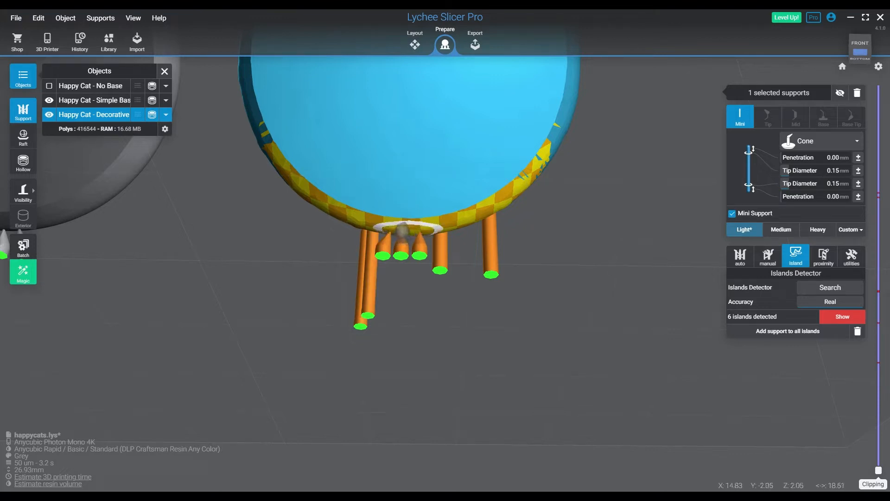
{"action": "left_click", "coordinate": [403, 224]}
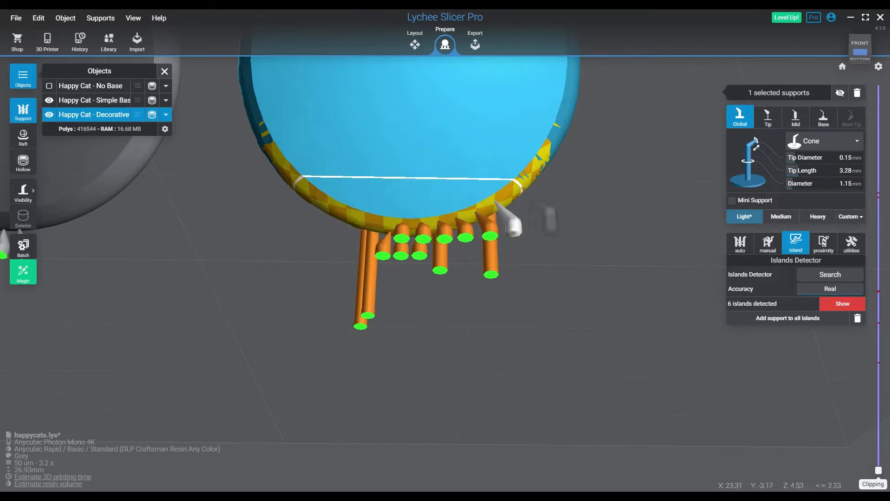
{"action": "left_click", "coordinate": [513, 226]}
{"action": "left_click", "coordinate": [548, 204]}
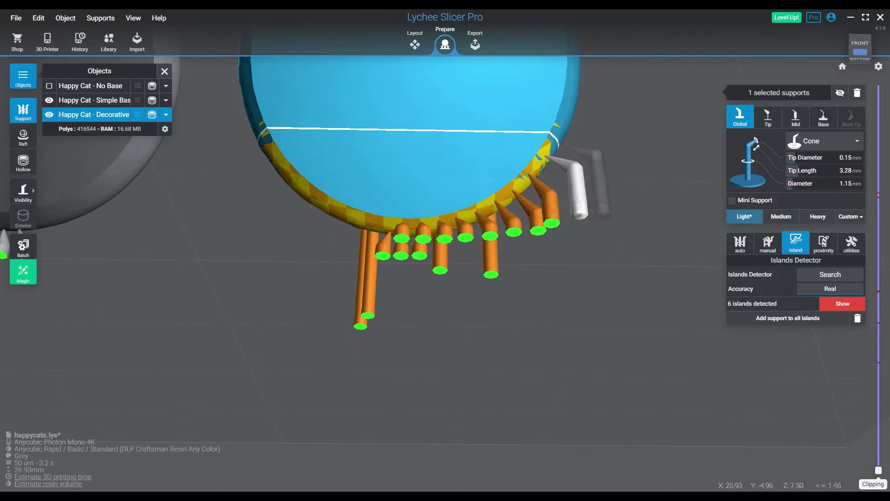
{"action": "left_click", "coordinate": [560, 142]}
{"action": "left_click", "coordinate": [570, 124]}
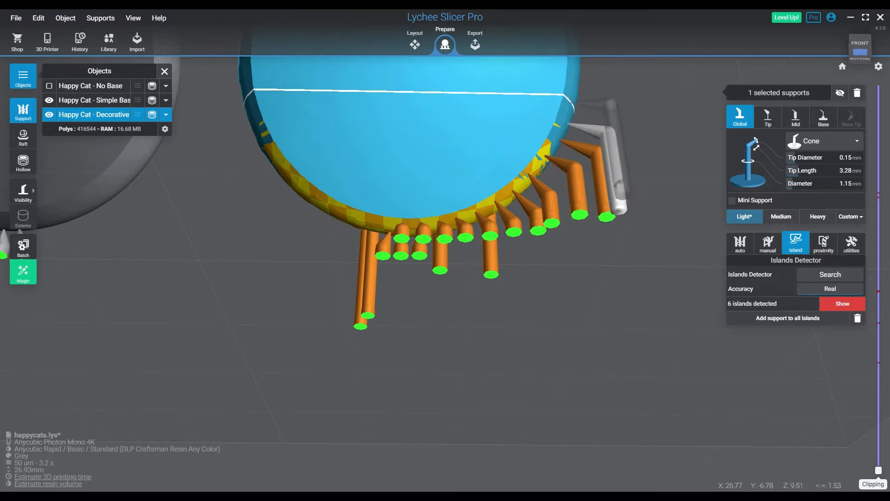
{"action": "left_click", "coordinate": [573, 101]}
Step: Continue the row of light supports up the side and across the upper edge of the Decorative base's rim
{"action": "right_click_drag", "start_coordinate": [578, 97], "coordinate": [581, 122]}
{"action": "middle_click_drag", "start_coordinate": [579, 103], "coordinate": [510, 306]}
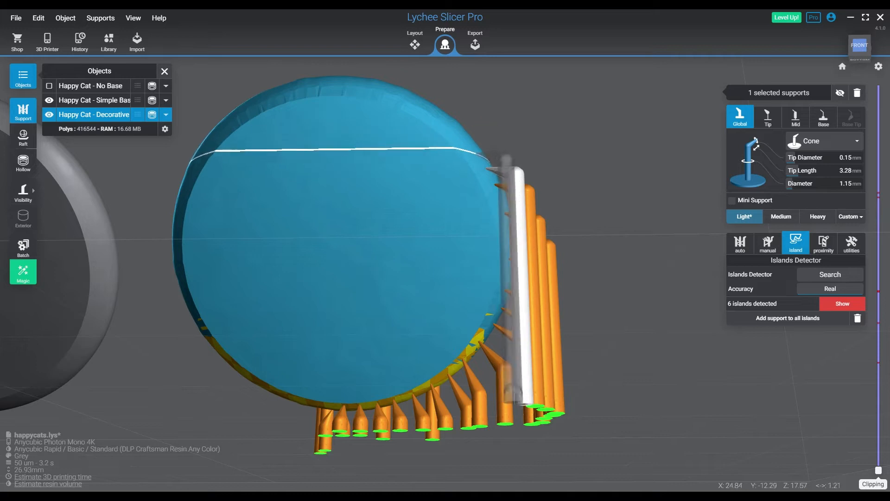
{"action": "left_click", "coordinate": [450, 124]}
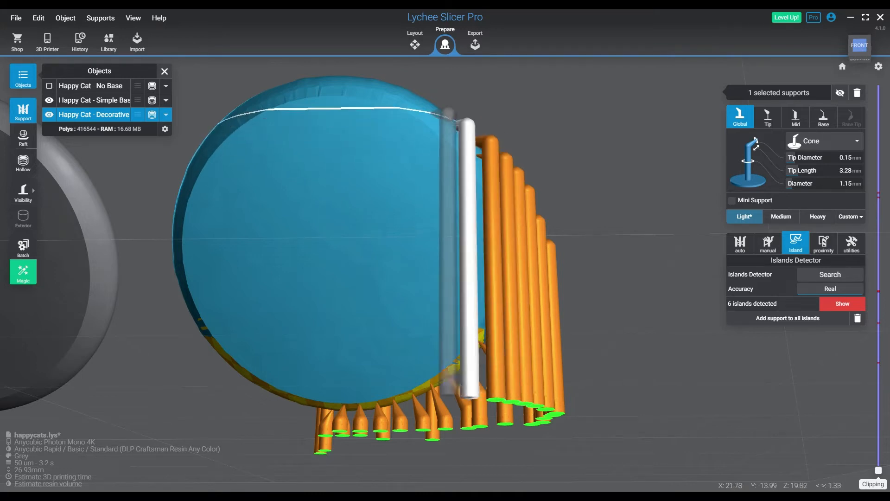
{"action": "left_click", "coordinate": [429, 114]}
{"action": "left_click", "coordinate": [405, 96]}
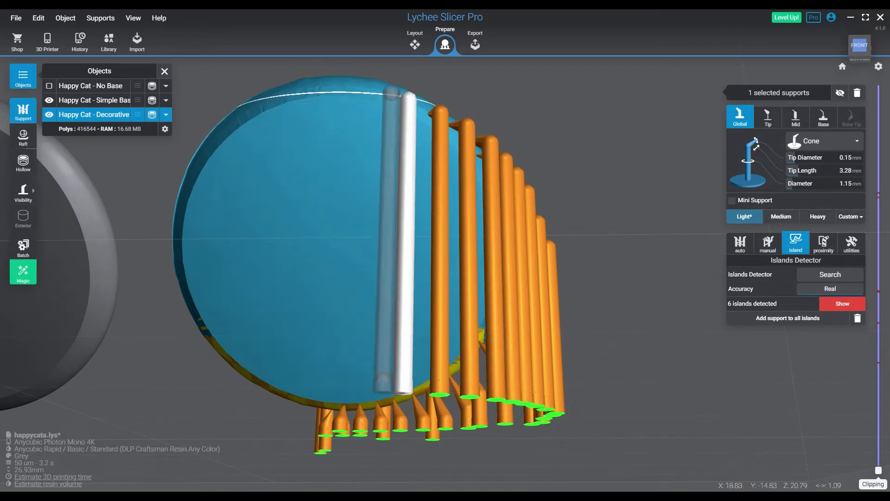
{"action": "left_click", "coordinate": [363, 85]}
{"action": "left_click", "coordinate": [327, 82]}
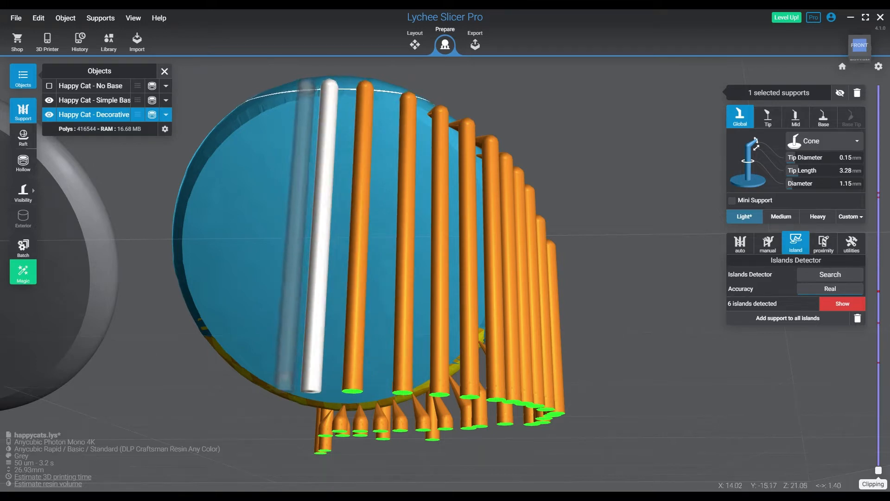
{"action": "left_click", "coordinate": [306, 82]}
{"action": "left_click", "coordinate": [269, 88]}
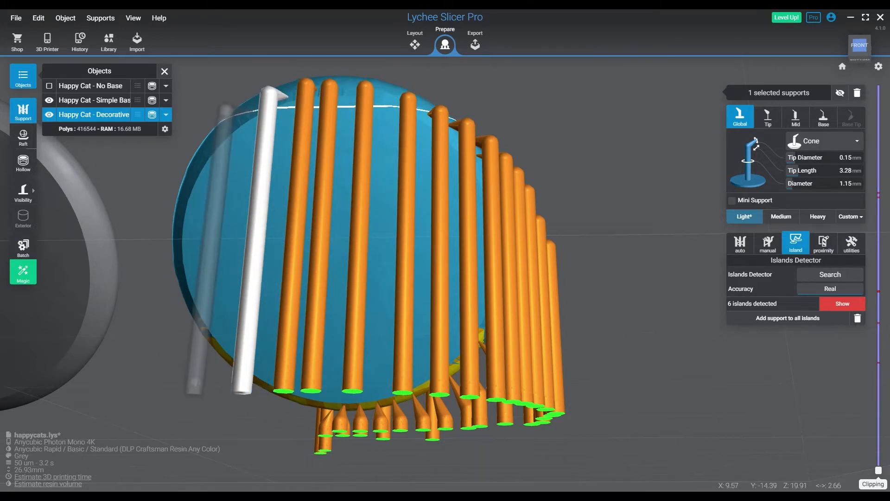
{"action": "left_click", "coordinate": [251, 111]}
{"action": "left_click", "coordinate": [208, 149]}
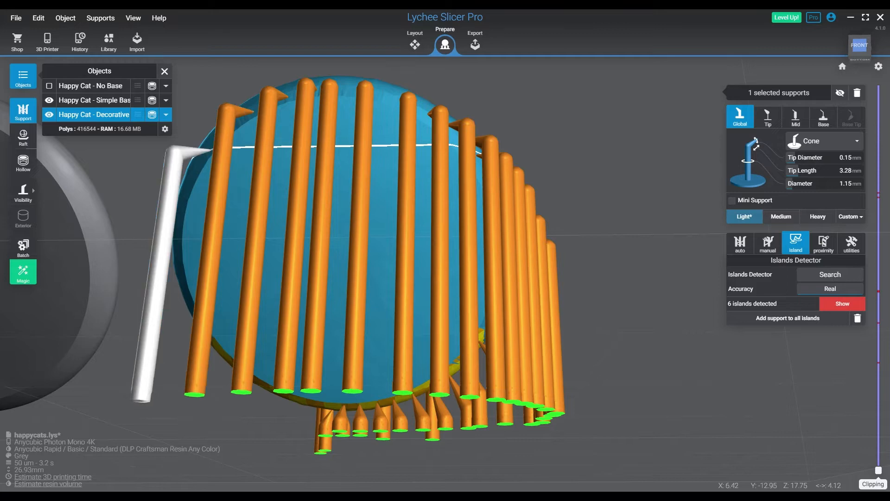
Step: Fill the gaps in the upper rim row and extend the light supports down the opposite side of the base
{"action": "right_click_drag", "start_coordinate": [274, 196], "coordinate": [309, 227]}
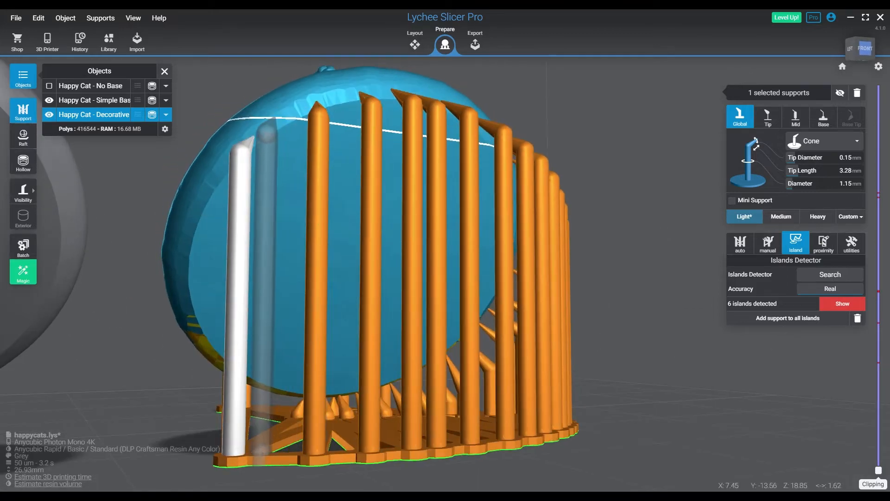
{"action": "left_click", "coordinate": [275, 118]}
{"action": "left_click", "coordinate": [346, 103]}
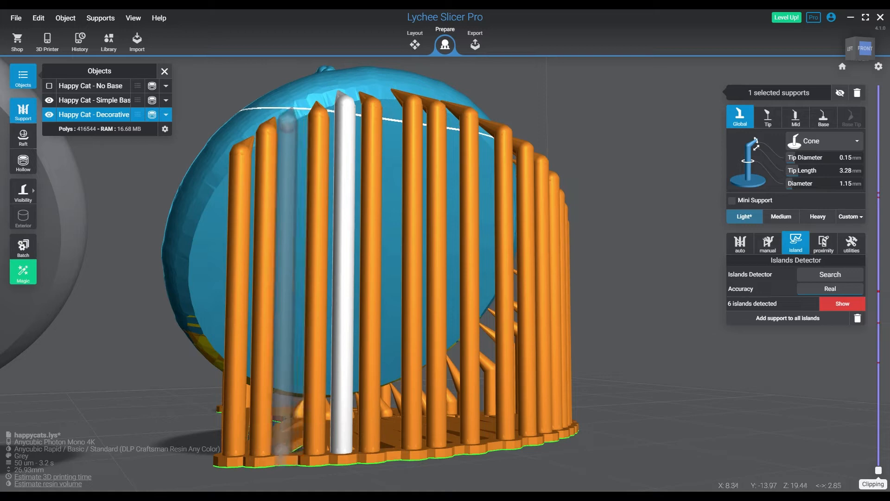
{"action": "left_click", "coordinate": [296, 107]}
{"action": "right_click_drag", "start_coordinate": [152, 281], "coordinate": [188, 275]}
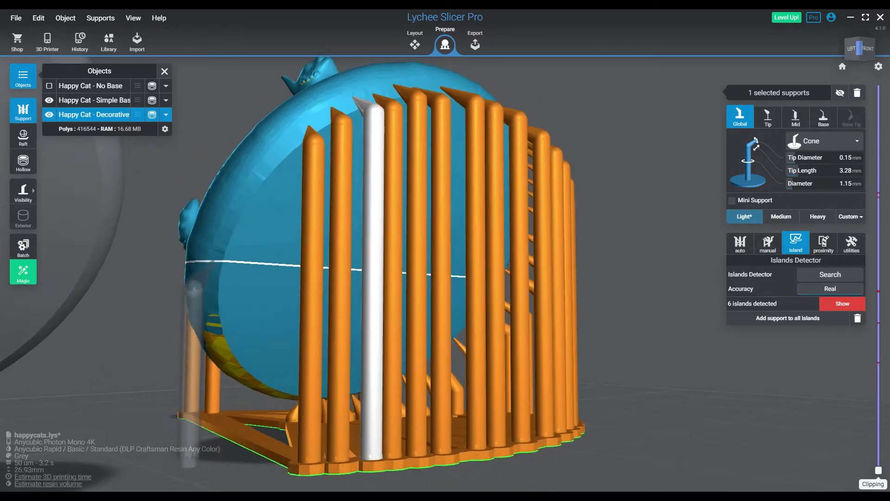
{"action": "left_click", "coordinate": [284, 144]}
{"action": "left_click", "coordinate": [251, 184]}
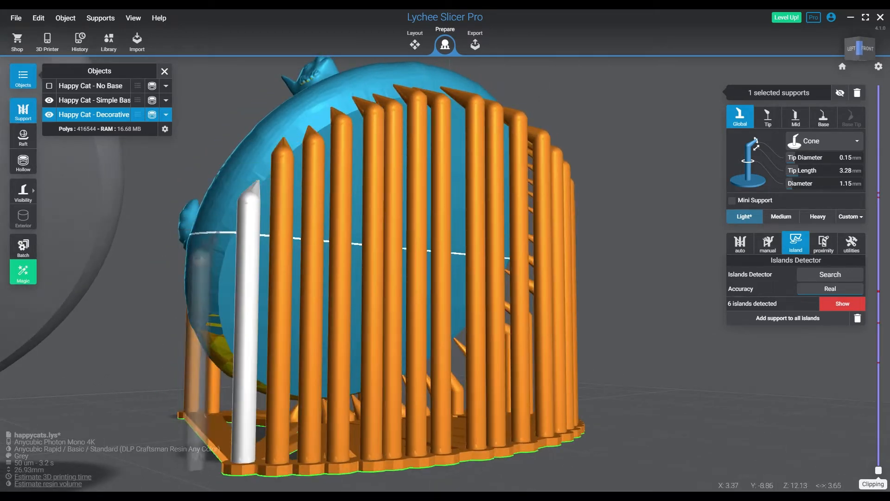
{"action": "left_click", "coordinate": [223, 239]}
Step: Place light supports along the overhanging lower side of the rim, using an outer row and an inner row beside the flat underside
{"action": "right_click_drag", "start_coordinate": [415, 264], "coordinate": [476, 186]}
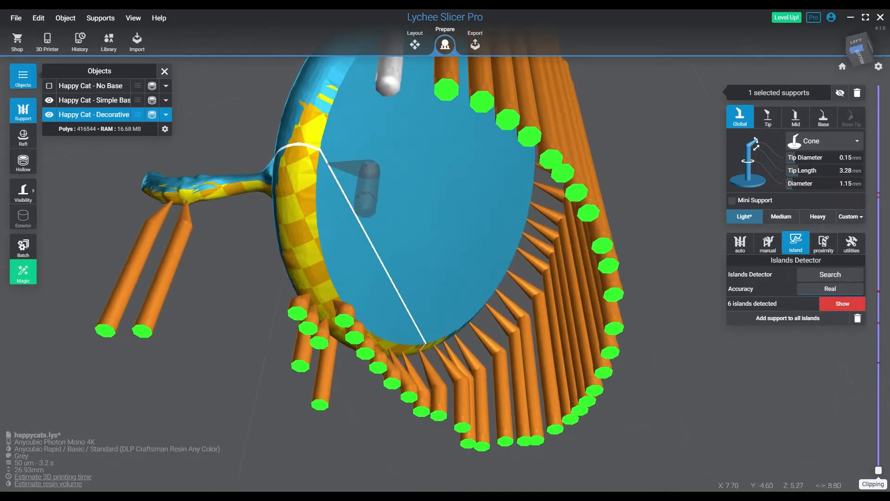
{"action": "left_click", "coordinate": [302, 111]}
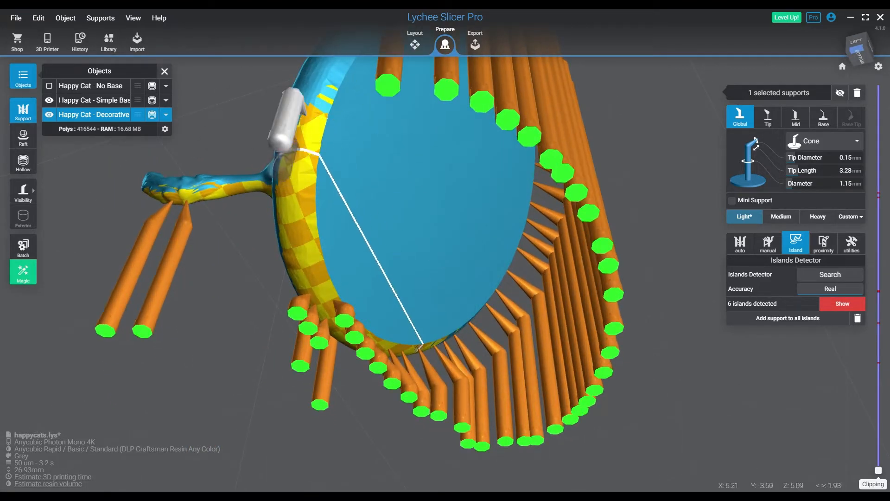
{"action": "left_click", "coordinate": [298, 142]}
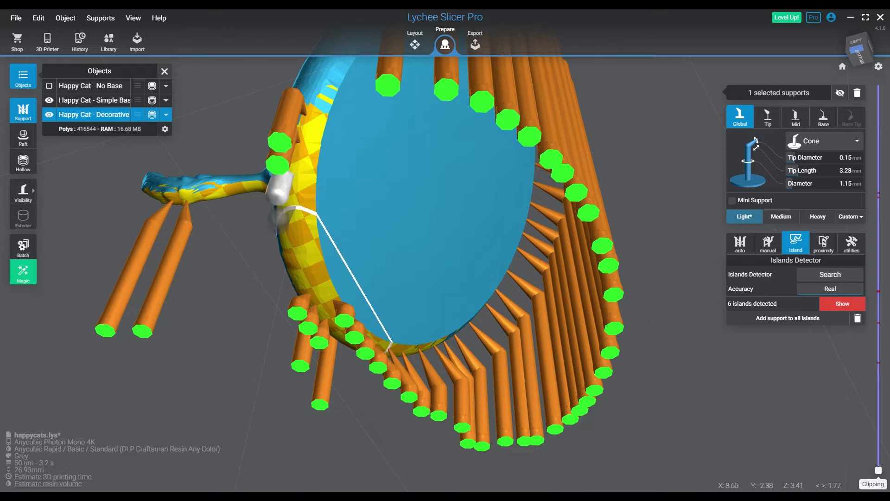
{"action": "left_click", "coordinate": [266, 250]}
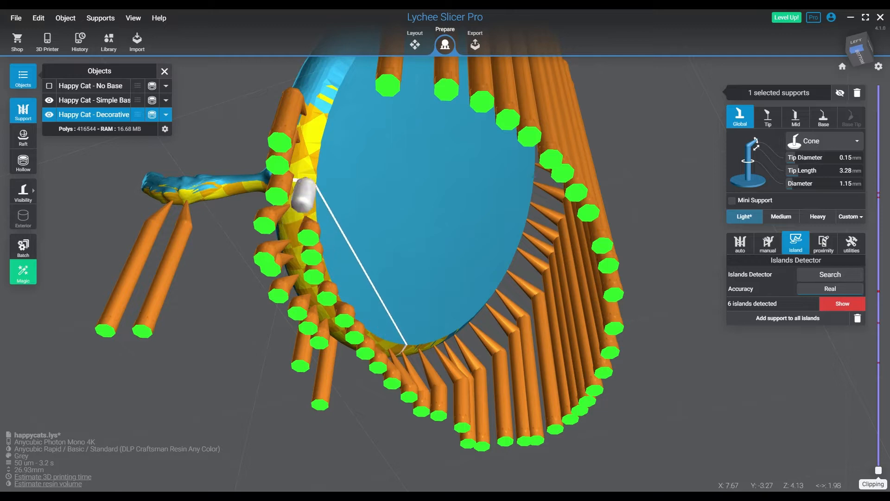
{"action": "left_click_drag", "start_coordinate": [306, 182], "coordinate": [341, 77]}
Step: Add light supports between the widely spaced ones along the side edge of the base
{"action": "right_click_drag", "start_coordinate": [391, 237], "coordinate": [417, 327]}
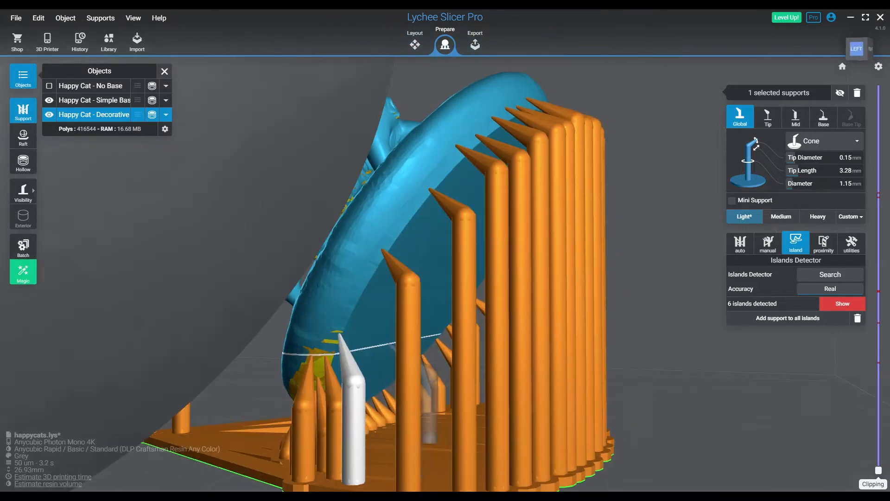
{"action": "left_click", "coordinate": [362, 308]}
{"action": "left_click", "coordinate": [374, 280]}
{"action": "left_click", "coordinate": [411, 225]}
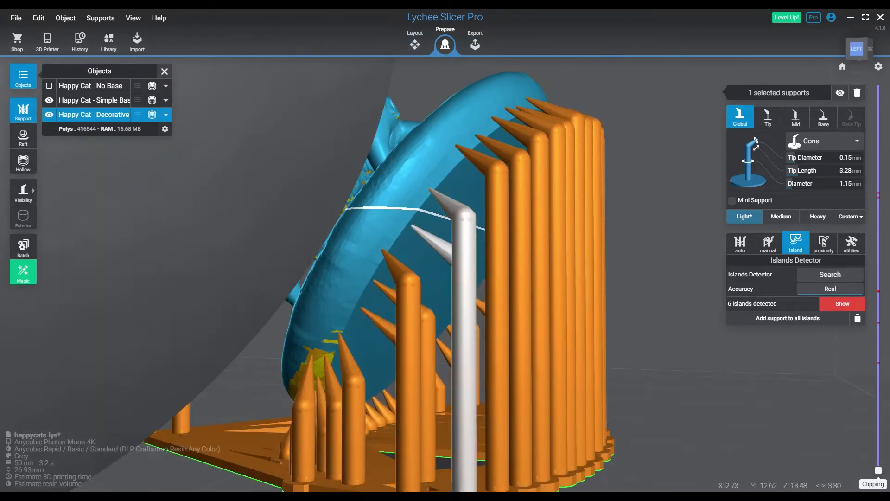
{"action": "left_click", "coordinate": [431, 189]}
Step: With supports shown as contact points only, place a ring of light supports on the flat underside just inside the rim
{"action": "right_click_drag", "start_coordinate": [519, 338], "coordinate": [444, 251]}
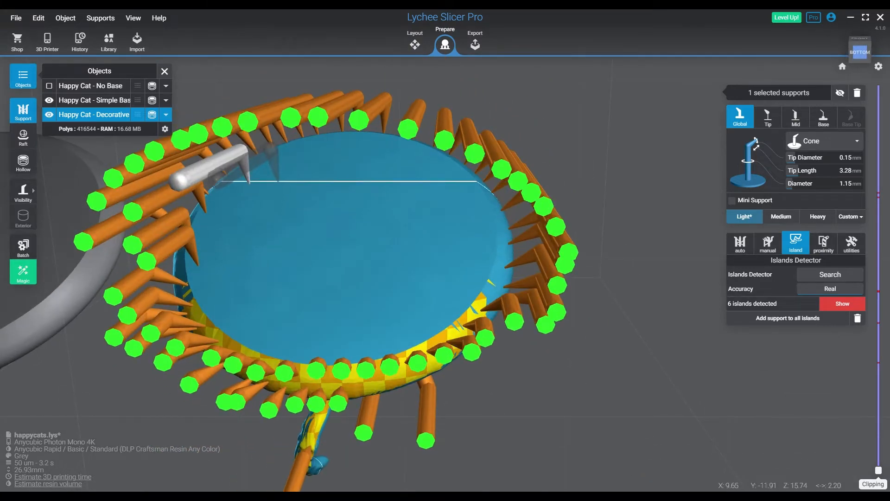
{"action": "left_click", "coordinate": [272, 165]}
{"action": "key", "text": "space"}
{"action": "left_click", "coordinate": [306, 151]}
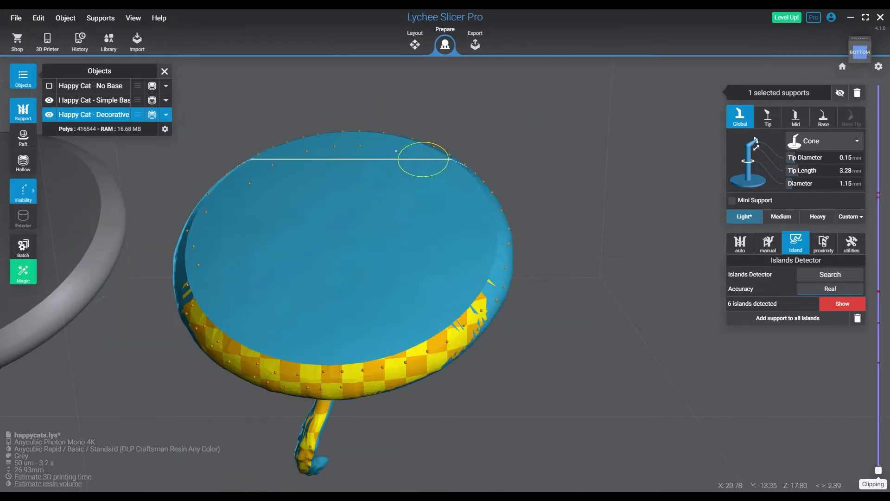
{"action": "left_click", "coordinate": [446, 303]}
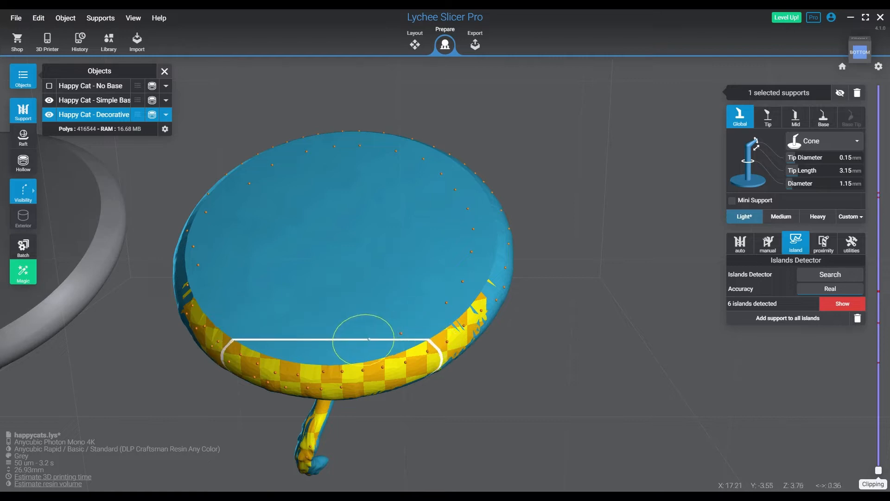
{"action": "key", "text": "space"}
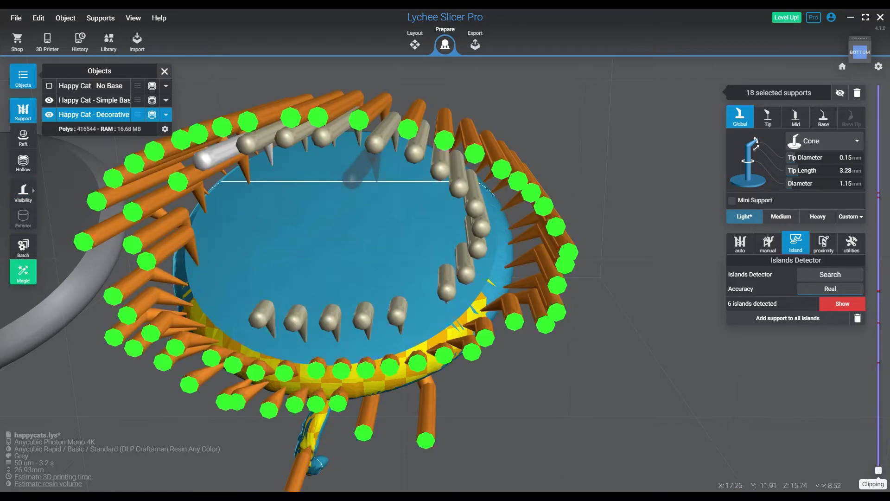
Step: Fill the rest of the base's flat underside with evenly spaced light supports, working inward from the ring
{"action": "key", "text": "space"}
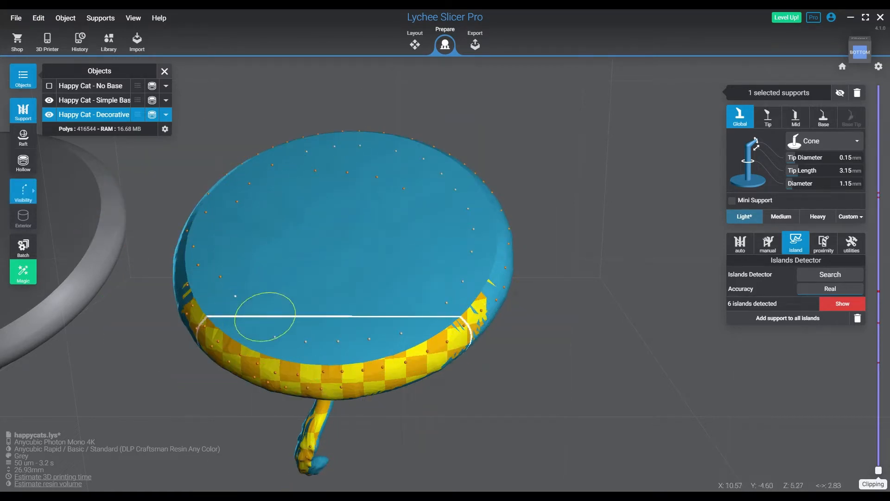
{"action": "key", "text": "space"}
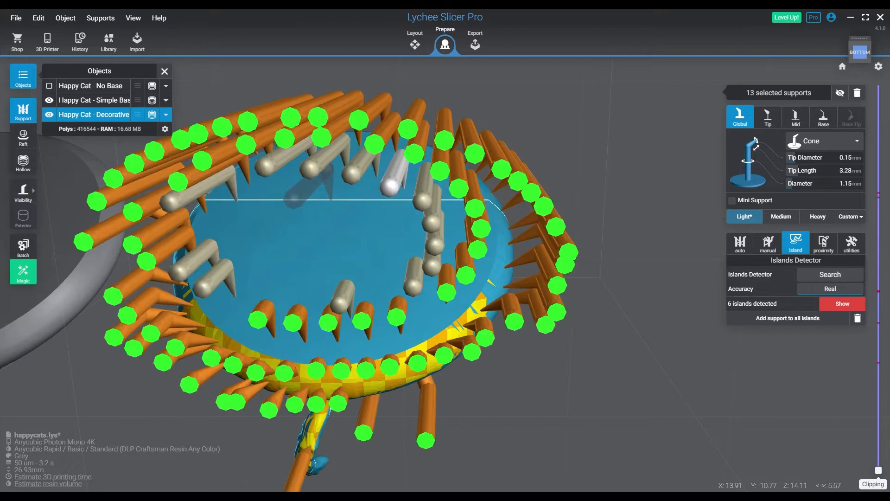
{"action": "key", "text": "space"}
{"action": "key", "text": "space"}
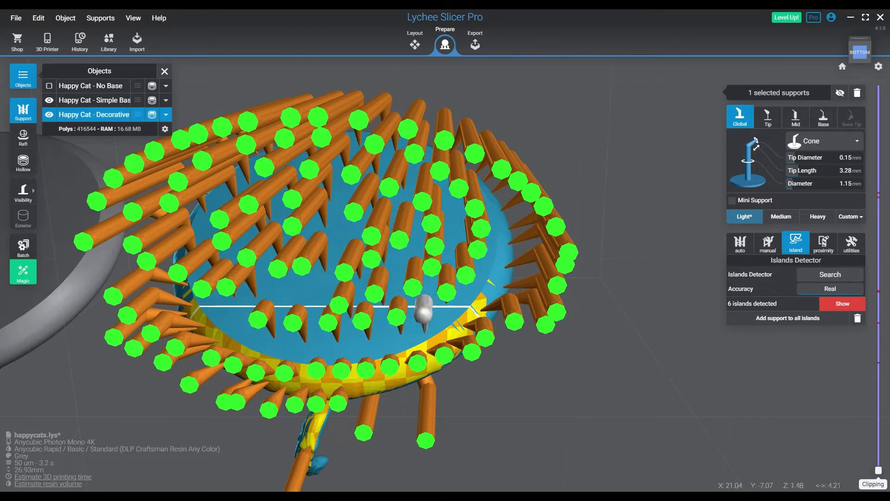
Step: Close the central gap in the underside with a light support and reinforce the flat area with a few medium supports
{"action": "right_click_drag", "start_coordinate": [320, 301], "coordinate": [456, 345]}
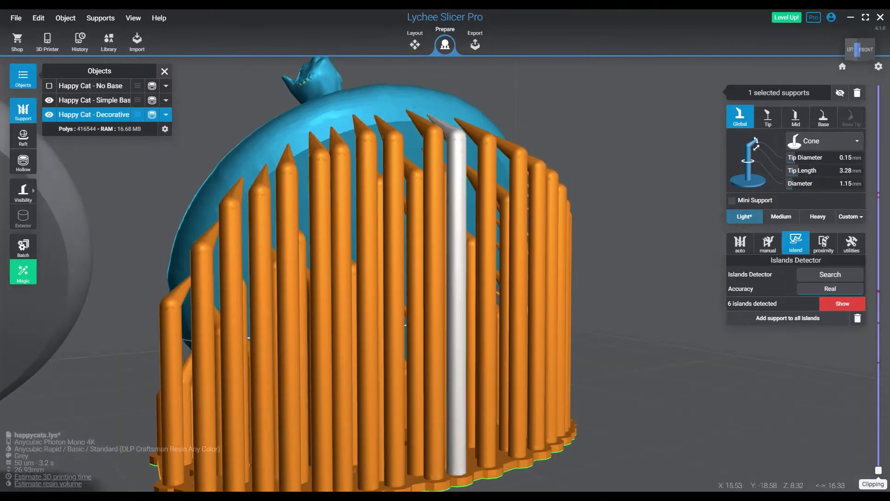
{"action": "right_click_drag", "start_coordinate": [398, 336], "coordinate": [340, 243]}
{"action": "left_click", "coordinate": [347, 237]}
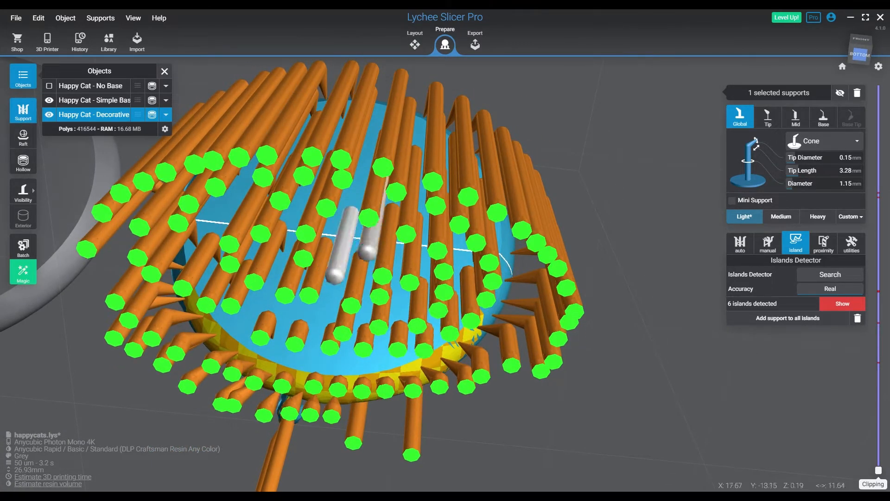
{"action": "right_click_drag", "start_coordinate": [548, 325], "coordinate": [547, 287]}
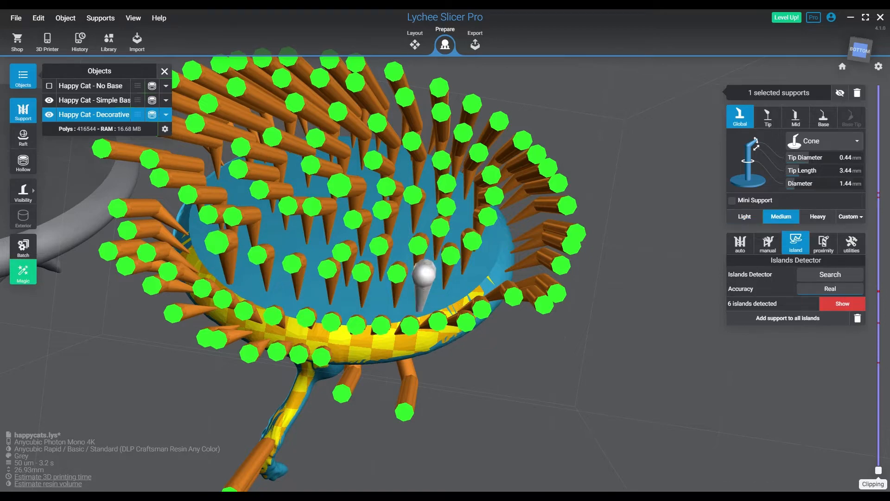
{"action": "left_click", "coordinate": [607, 299]}
{"action": "mouse_move", "coordinate": [555, 292]}
{"action": "right_mouse_down"}
{"action": "mouse_move", "coordinate": [556, 345]}
{"action": "mouse_move", "coordinate": [556, 297]}
{"action": "right_mouse_up"}
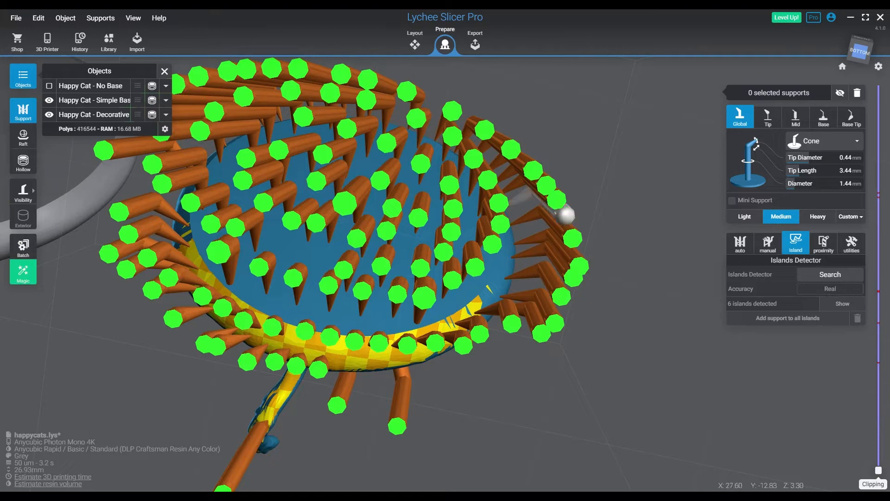
Step: Return to light supports and add a mini support and several light supports under the overhang on the cat's body
{"action": "right_click_drag", "start_coordinate": [503, 183], "coordinate": [356, 274]}
{"action": "right_click_drag", "start_coordinate": [570, 380], "coordinate": [483, 330]}
{"action": "left_click", "coordinate": [744, 217]}
{"action": "scroll", "coordinate": [483, 279], "scroll_direction": "up", "scroll_amount": 2}
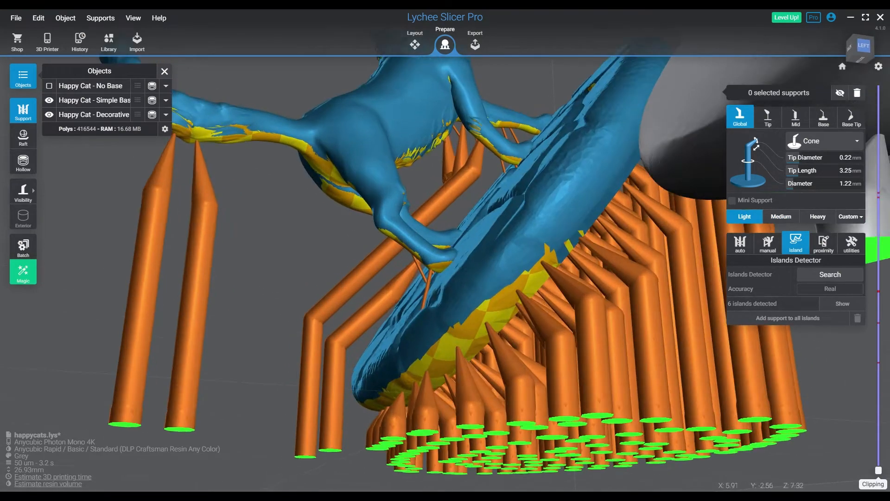
{"action": "left_click", "coordinate": [343, 338]}
{"action": "scroll", "coordinate": [431, 248], "scroll_direction": "up", "scroll_amount": 3}
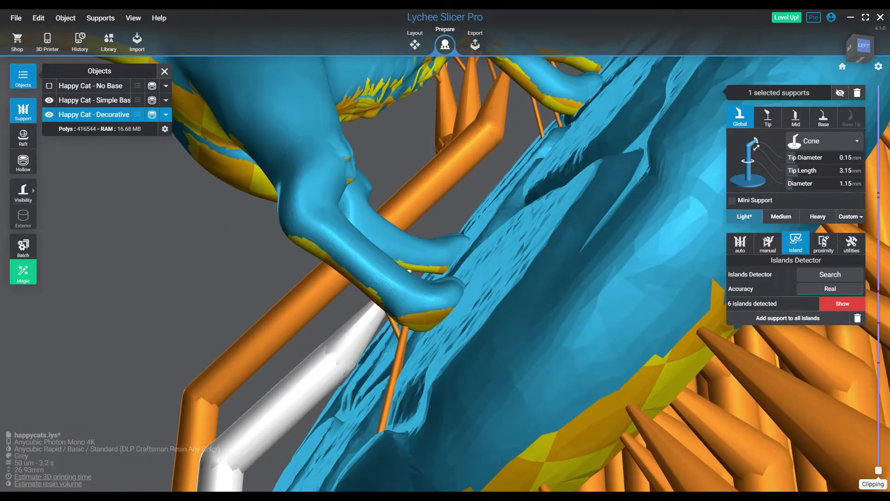
{"action": "left_click", "coordinate": [373, 107]}
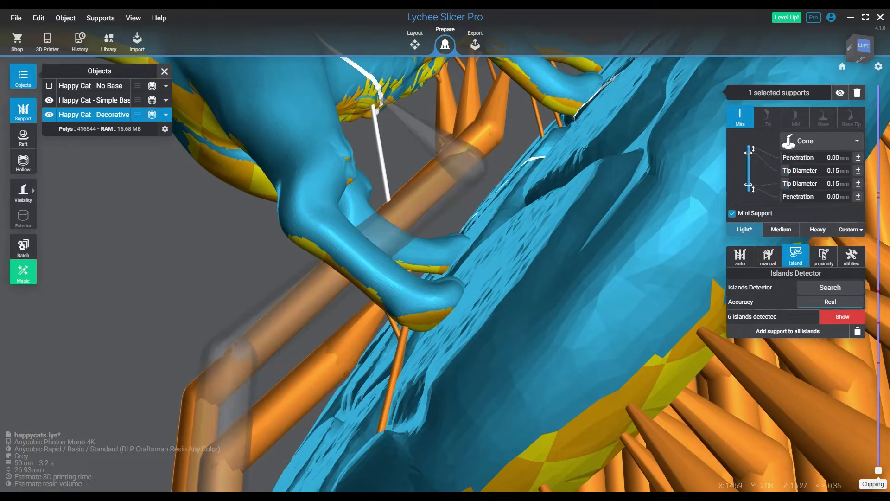
{"action": "left_click", "coordinate": [382, 99]}
{"action": "left_click", "coordinate": [412, 86]}
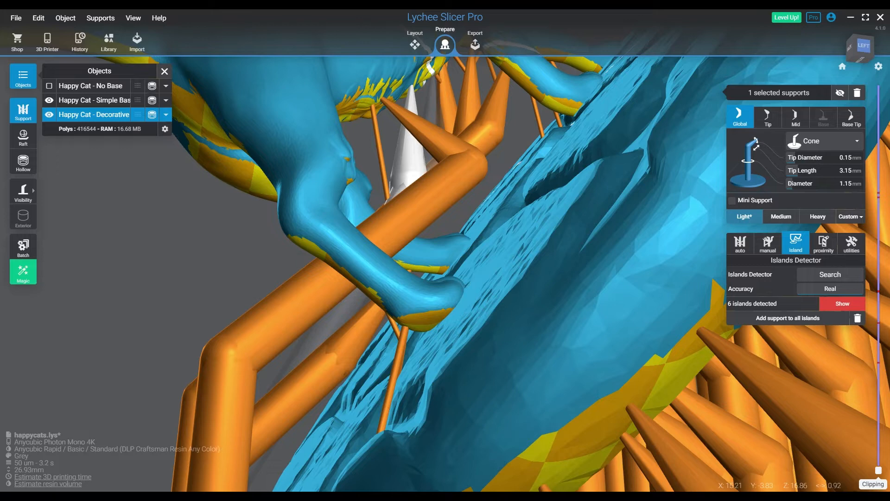
{"action": "left_click", "coordinate": [429, 69]}
Step: Add three light supports along the overhanging underside of the cat's thigh
{"action": "right_click_drag", "start_coordinate": [403, 190], "coordinate": [459, 183]}
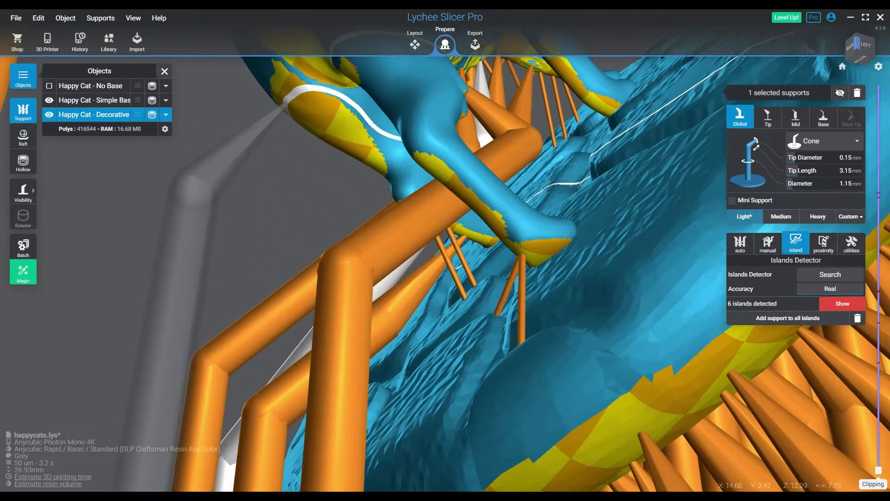
{"action": "left_click", "coordinate": [286, 106]}
{"action": "left_click", "coordinate": [316, 122]}
{"action": "left_click", "coordinate": [342, 134]}
Step: Replace the thigh support closest to the base with a light tip branching from the neighbouring support
{"action": "scroll", "coordinate": [362, 167], "scroll_direction": "down", "scroll_amount": 8}
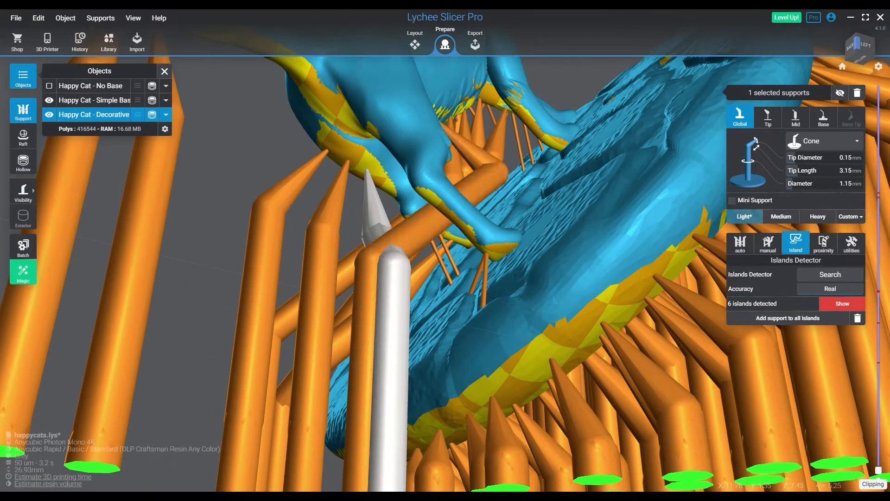
{"action": "key", "text": "Delete"}
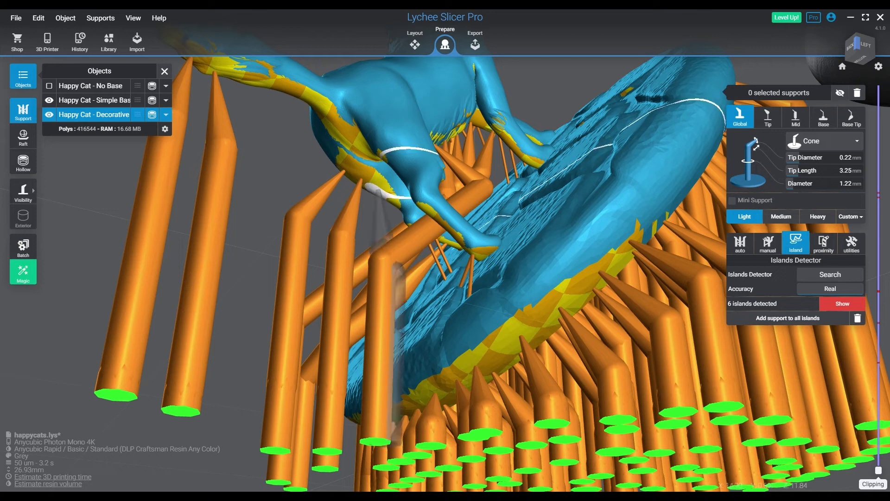
{"action": "left_click", "coordinate": [379, 191]}
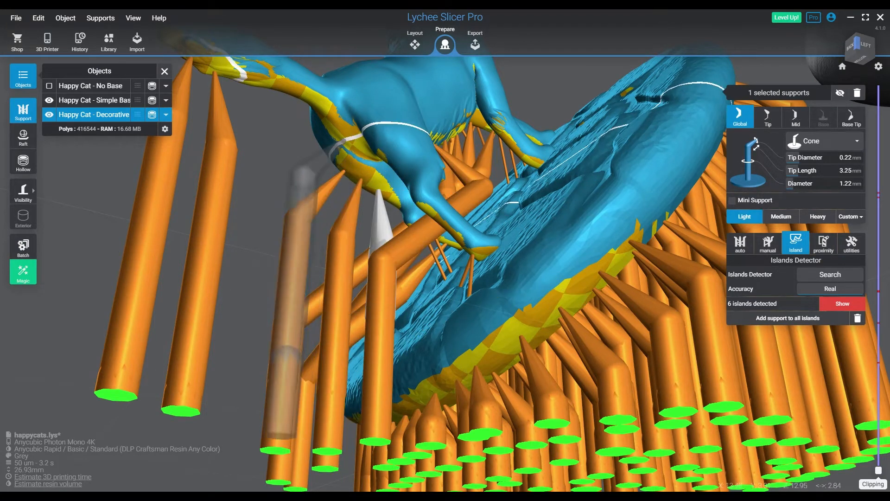
Step: Add three light supports along the overhang from the cat's thigh towards the tail, branching the outermost from its neighbour
{"action": "left_click", "coordinate": [344, 170]}
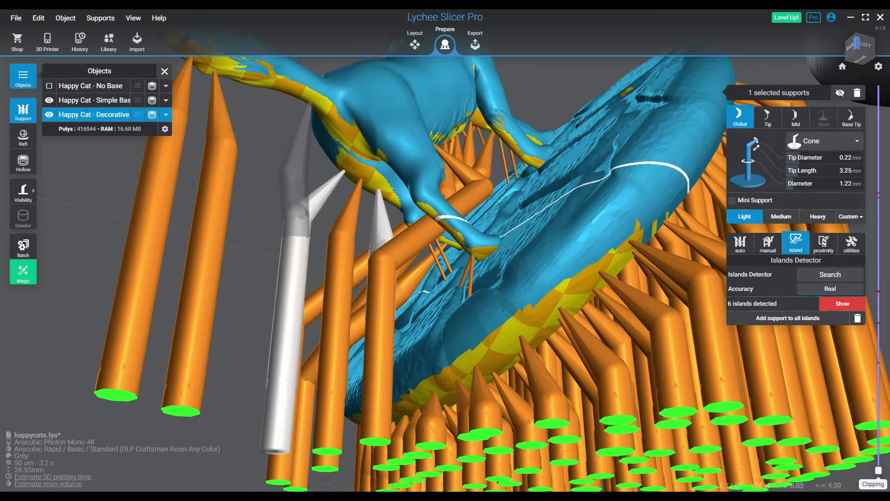
{"action": "left_click", "coordinate": [310, 103]}
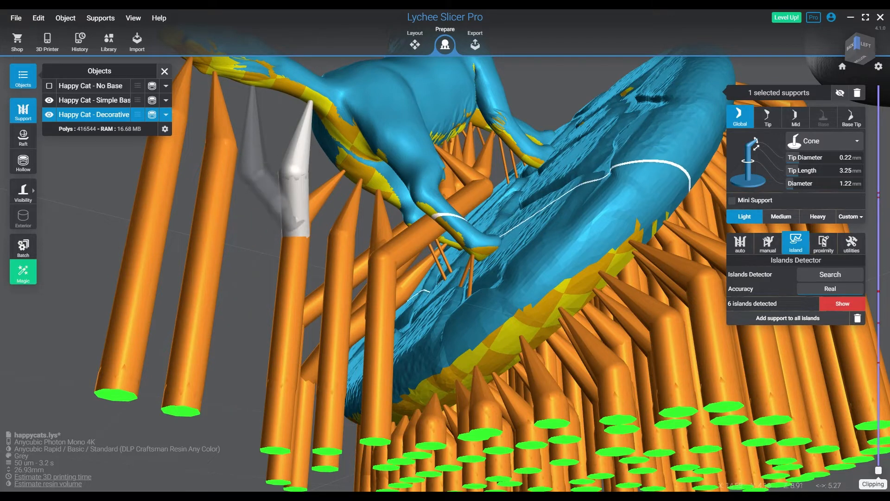
{"action": "left_click", "coordinate": [253, 89]}
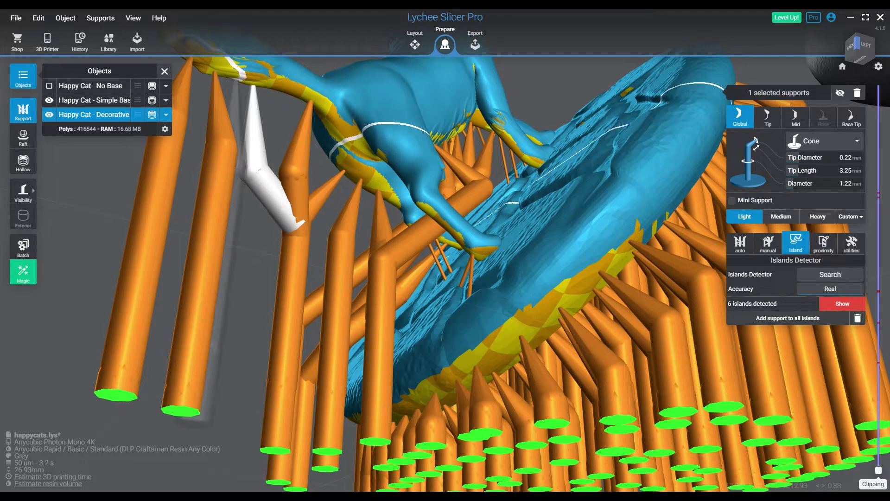
Step: Add mini supports linking the neighbouring support tips to the overhanging underside of the cat's thigh and tail
{"action": "left_click_drag", "start_coordinate": [237, 81], "coordinate": [246, 129]}
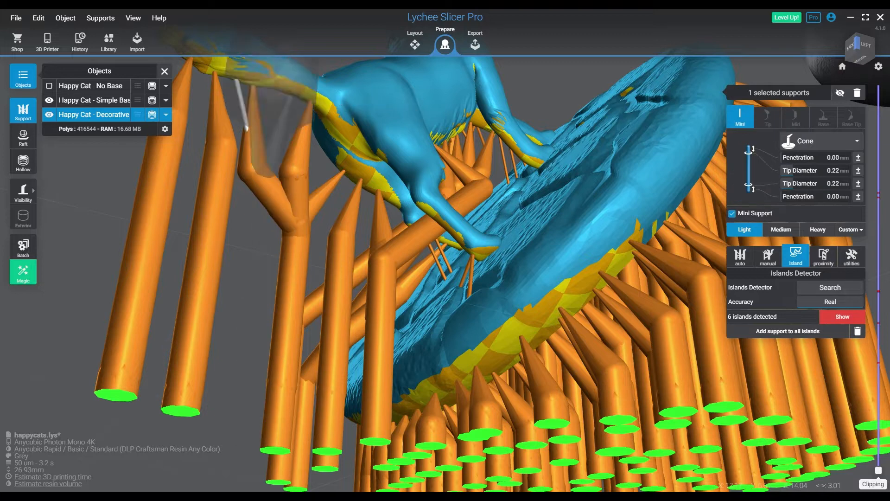
{"action": "mouse_move", "coordinate": [295, 94]}
{"action": "left_mouse_down"}
{"action": "mouse_move", "coordinate": [261, 116]}
{"action": "mouse_move", "coordinate": [299, 122]}
{"action": "mouse_move", "coordinate": [310, 149]}
{"action": "left_mouse_up"}
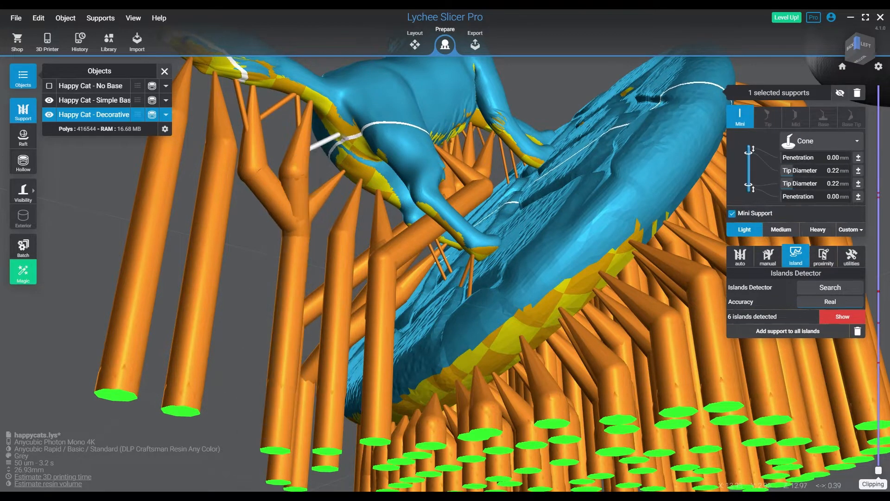
{"action": "left_click", "coordinate": [344, 174]}
{"action": "key", "text": "ctrl+z"}
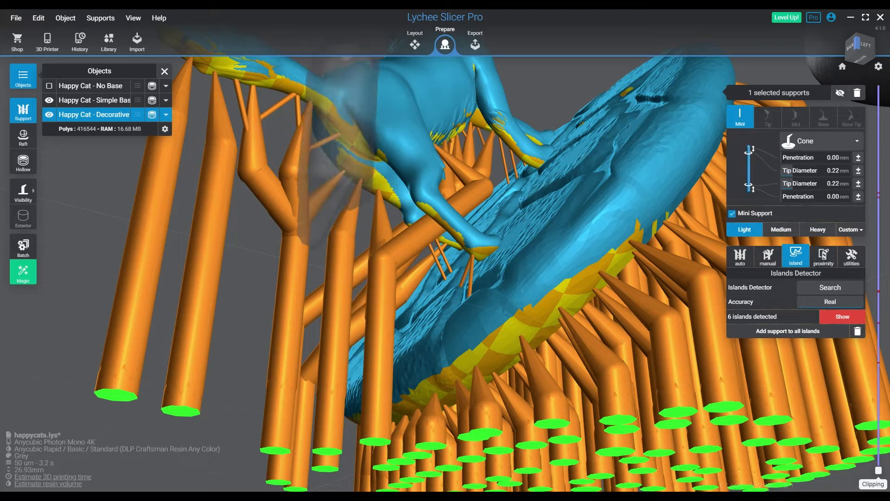
{"action": "left_click_drag", "start_coordinate": [368, 170], "coordinate": [332, 188]}
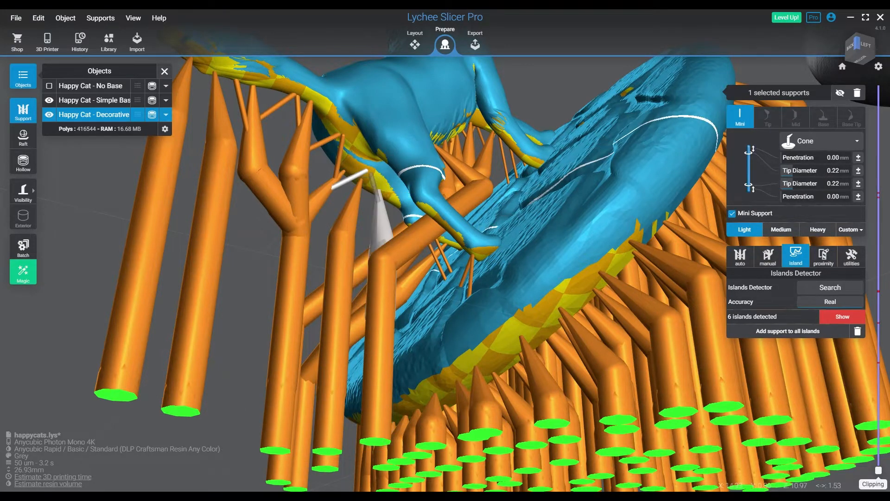
{"action": "mouse_move", "coordinate": [379, 206]}
{"action": "left_mouse_down"}
{"action": "mouse_move", "coordinate": [371, 174]}
{"action": "mouse_move", "coordinate": [360, 197]}
{"action": "mouse_move", "coordinate": [376, 189]}
{"action": "left_mouse_up"}
{"action": "right_click_drag", "start_coordinate": [376, 189], "coordinate": [227, 144]}
{"action": "key", "text": "Delete"}
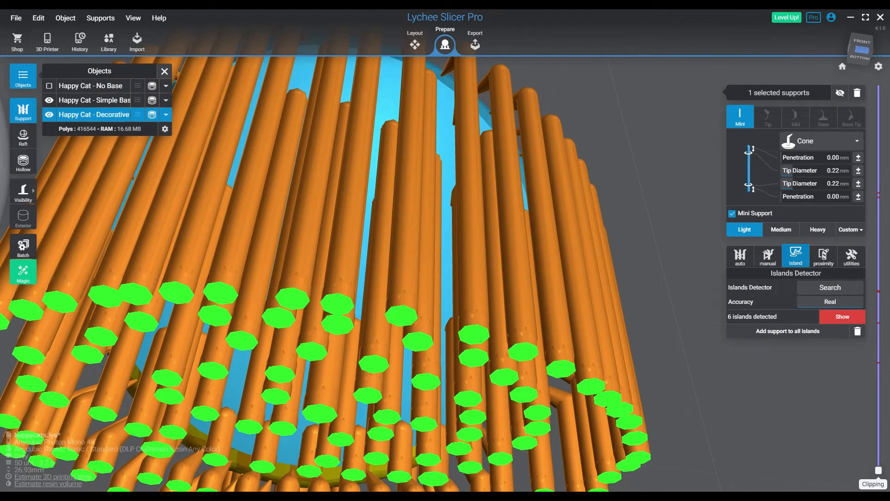
Step: Switch to manual support editing, clear the selection and generate bracings between all the supports
{"action": "left_click", "coordinate": [768, 256]}
{"action": "left_click", "coordinate": [649, 195]}
{"action": "right_click_drag", "start_coordinate": [649, 195], "coordinate": [603, 324]}
{"action": "left_click", "coordinate": [350, 311]}
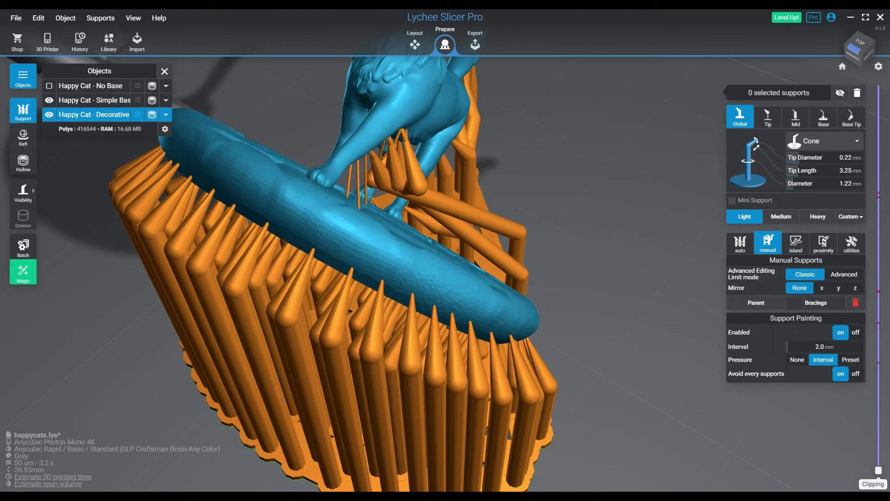
{"action": "left_click", "coordinate": [816, 303]}
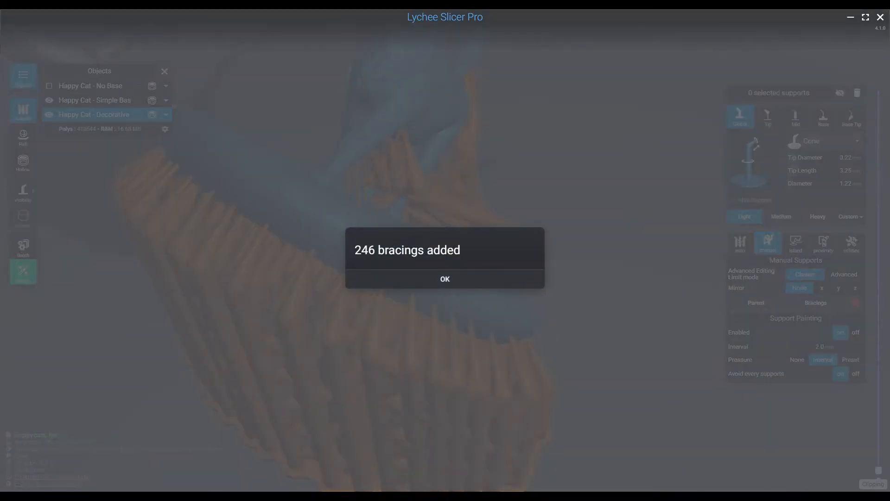
{"action": "left_click", "coordinate": [446, 279]}
Step: Clip the model at about layer 38 and add mini supports beneath the first layers of the base edge
{"action": "mouse_move", "coordinate": [540, 338]}
{"action": "right_mouse_down"}
{"action": "mouse_move", "coordinate": [437, 296]}
{"action": "mouse_move", "coordinate": [388, 185]}
{"action": "mouse_move", "coordinate": [360, 173]}
{"action": "mouse_move", "coordinate": [334, 185]}
{"action": "mouse_move", "coordinate": [368, 188]}
{"action": "mouse_move", "coordinate": [318, 199]}
{"action": "mouse_move", "coordinate": [334, 270]}
{"action": "mouse_move", "coordinate": [576, 296]}
{"action": "right_mouse_up"}
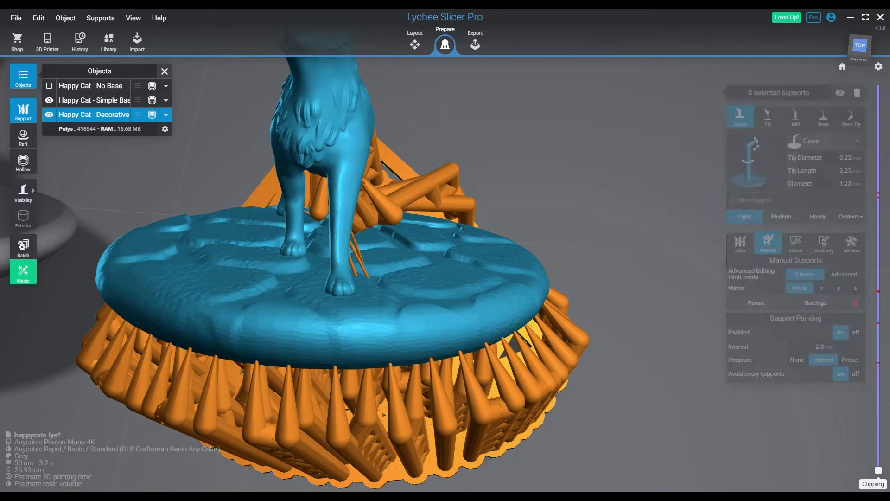
{"action": "left_click_drag", "start_coordinate": [879, 470], "coordinate": [878, 441]}
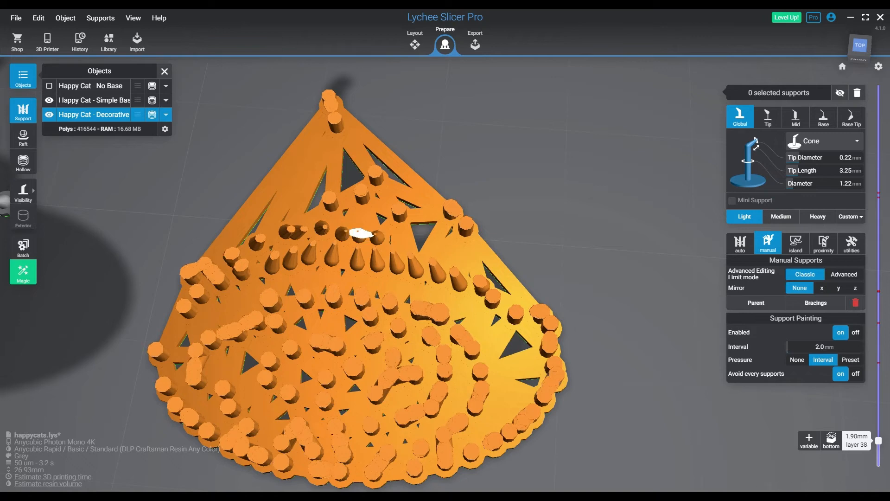
{"action": "key", "text": "Up"}
{"action": "right_click_drag", "start_coordinate": [418, 343], "coordinate": [605, 162]}
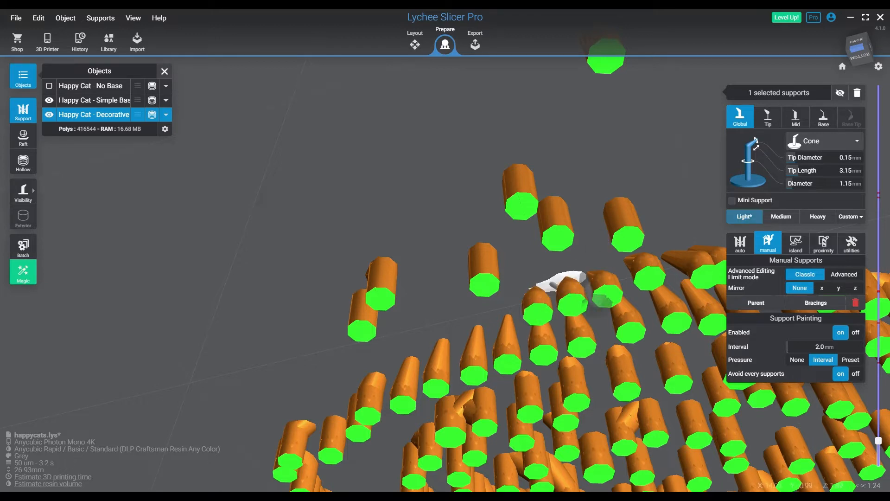
{"action": "left_click", "coordinate": [583, 277]}
{"action": "left_click", "coordinate": [580, 279]}
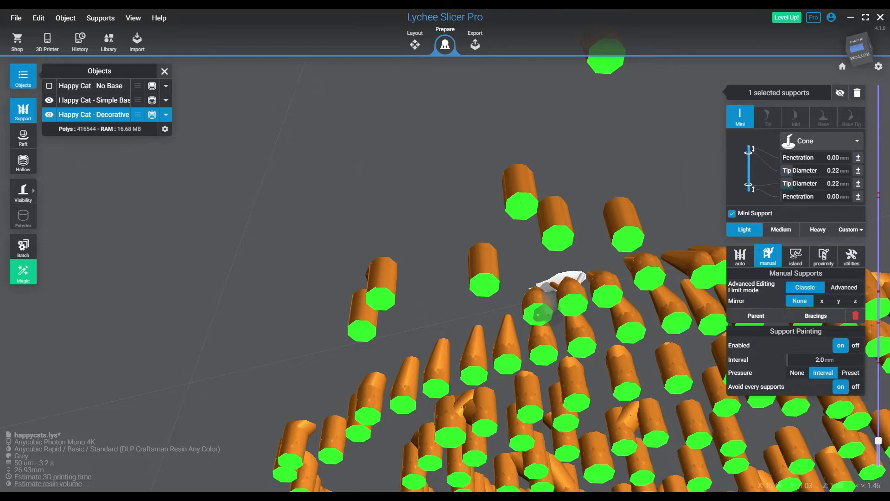
{"action": "left_click", "coordinate": [570, 278]}
{"action": "right_click_drag", "start_coordinate": [570, 283], "coordinate": [325, 389]}
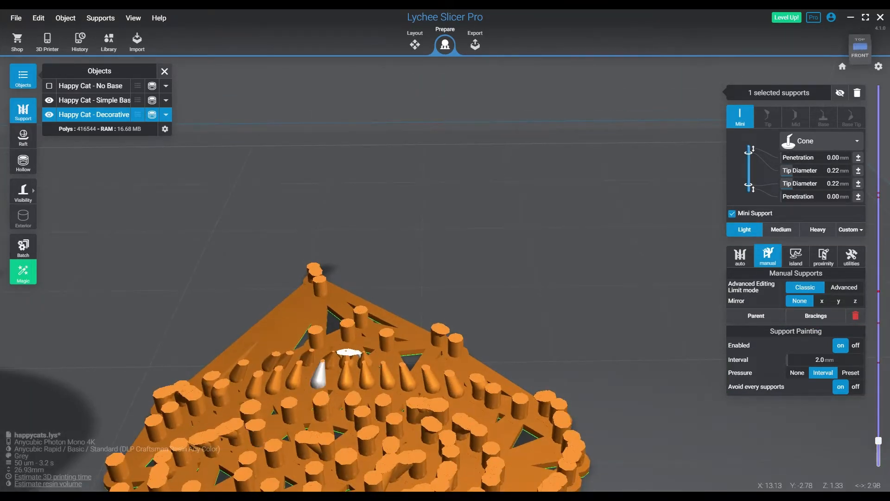
Step: Raise the clipping to layer 52 and place rows of light supports under the exposed edge of the base
{"action": "mouse_move", "coordinate": [878, 441]}
{"action": "key", "text": "Up"}
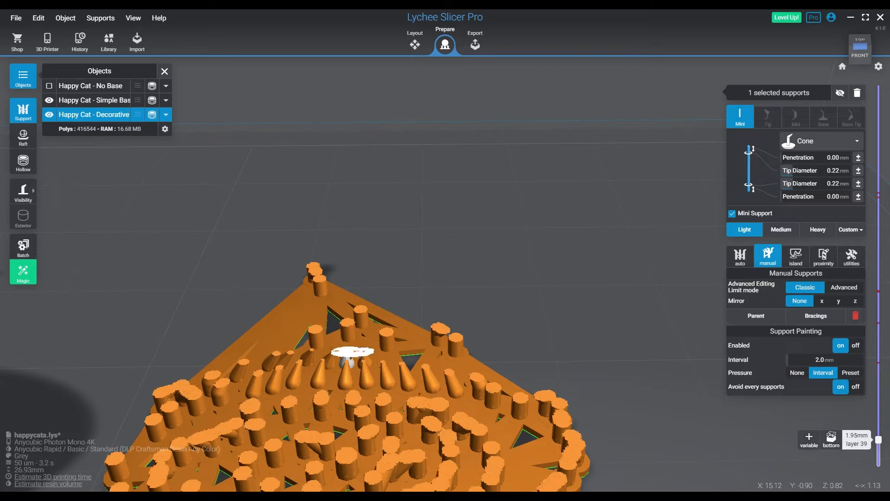
{"action": "key", "text": "Up"}
{"action": "key", "text": "Up"}
{"action": "key", "text": "Up"}
{"action": "key", "text": "Up"}
{"action": "key", "text": "Up"}
{"action": "key", "text": "Up"}
{"action": "key", "text": "Up"}
{"action": "key", "text": "Up"}
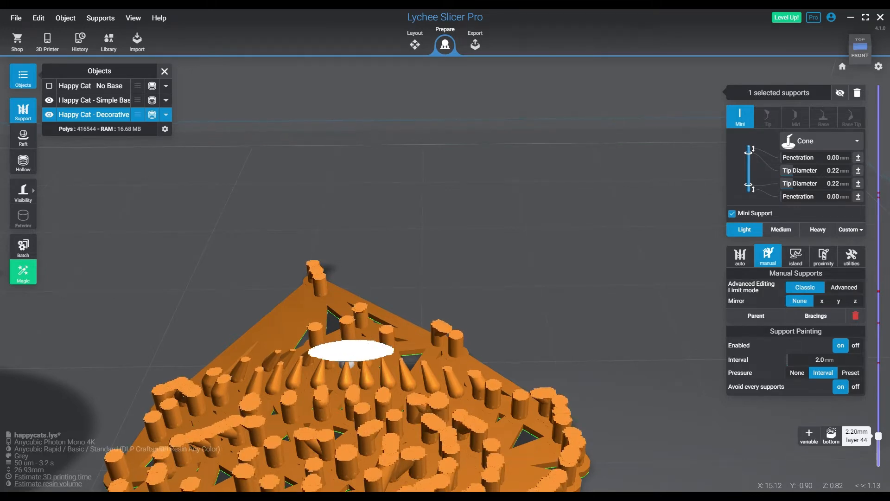
{"action": "key", "text": "Up"}
{"action": "key", "text": "Up"}
{"action": "key", "text": "Up"}
{"action": "key", "text": "Up"}
{"action": "key", "text": "Up"}
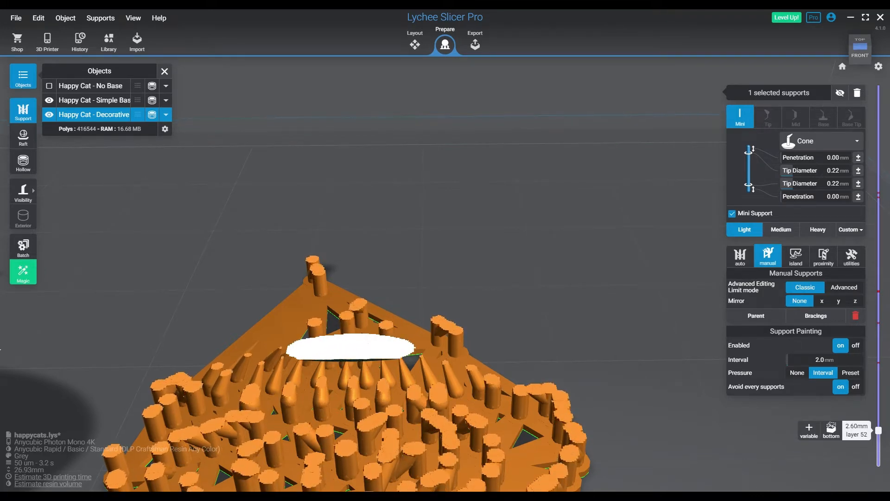
{"action": "right_click_drag", "start_coordinate": [510, 287], "coordinate": [413, 109]}
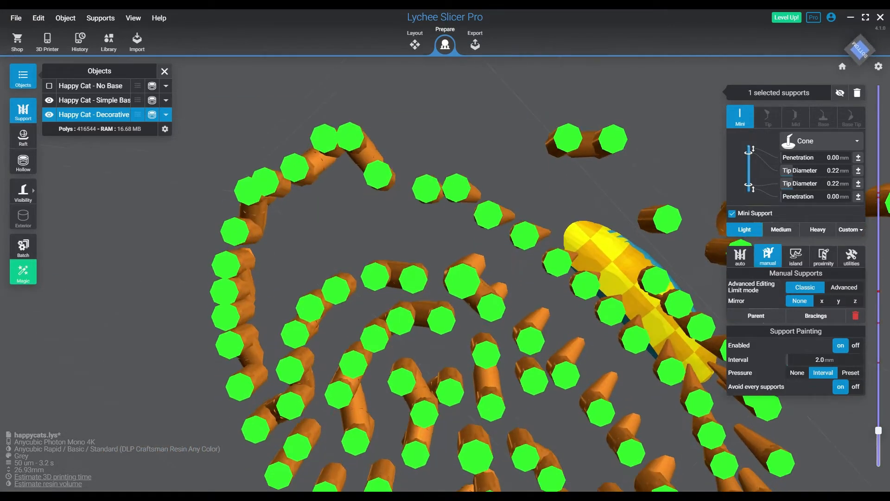
{"action": "left_click", "coordinate": [575, 205]}
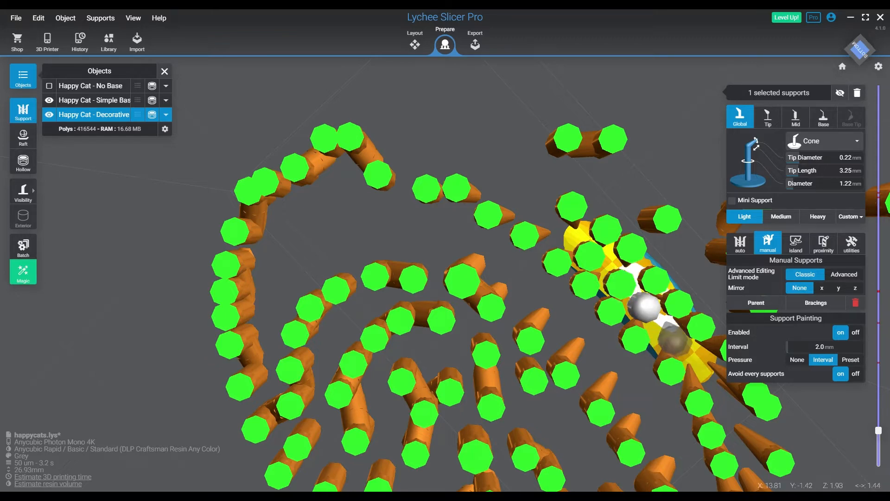
{"action": "middle_click_drag", "start_coordinate": [663, 320], "coordinate": [363, 223]}
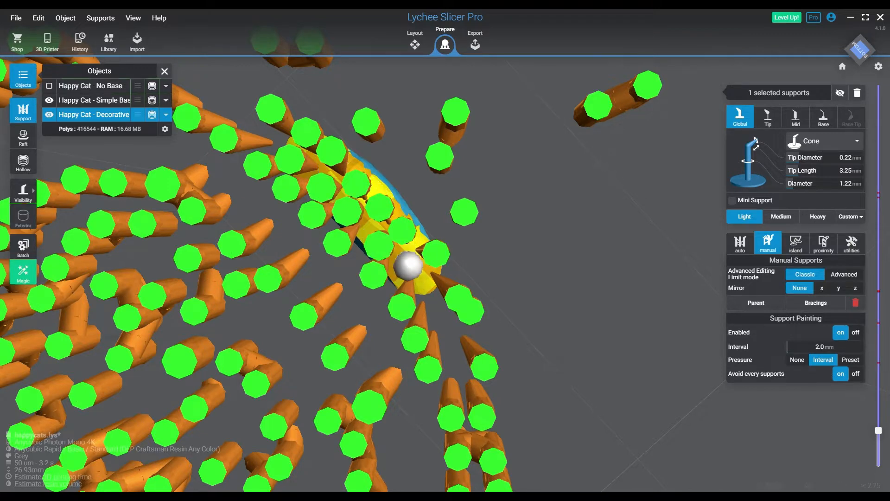
Step: Step the clipping upward from about layer 55 to layer 225, examining the base and legs for unsupported areas
{"action": "right_click_drag", "start_coordinate": [417, 260], "coordinate": [378, 392]}
{"action": "key", "text": "Up"}
{"action": "key", "text": "Up"}
{"action": "key", "text": "Up"}
{"action": "key", "text": "Up"}
{"action": "key", "text": "Up"}
{"action": "key", "text": "Up"}
{"action": "key", "text": "Up"}
{"action": "key", "text": "Up"}
{"action": "key", "text": "Up"}
{"action": "key", "text": "Up"}
{"action": "key", "text": "Up"}
{"action": "key", "text": "Up"}
{"action": "key", "text": "Up"}
{"action": "key", "text": "Up"}
{"action": "key", "text": "Up"}
{"action": "key", "text": "Up"}
{"action": "key", "text": "Up"}
{"action": "key", "text": "Up"}
{"action": "key", "text": "Up"}
{"action": "key", "text": "Up"}
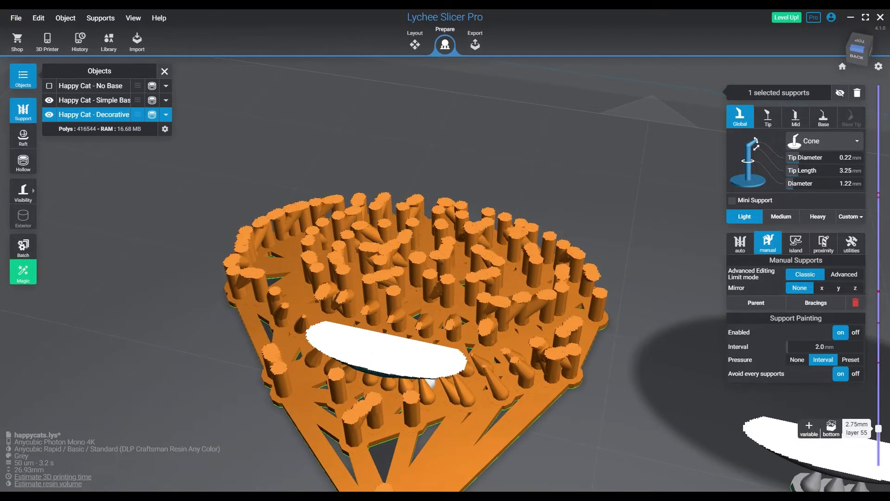
{"action": "key", "text": "Up"}
{"action": "key", "text": "Up"}
{"action": "key", "text": "Up"}
{"action": "key", "text": "Up"}
{"action": "key", "text": "Up"}
{"action": "key", "text": "Up"}
{"action": "key", "text": "Up"}
{"action": "key", "text": "Up"}
{"action": "key", "text": "Up"}
{"action": "key", "text": "Up"}
{"action": "key", "text": "Up"}
{"action": "key", "text": "Up"}
{"action": "key", "text": "Up"}
{"action": "key", "text": "Up"}
{"action": "key", "text": "Up"}
{"action": "key", "text": "Up"}
{"action": "key", "text": "Up"}
{"action": "key", "text": "Up"}
{"action": "key", "text": "Up"}
{"action": "key", "text": "Up"}
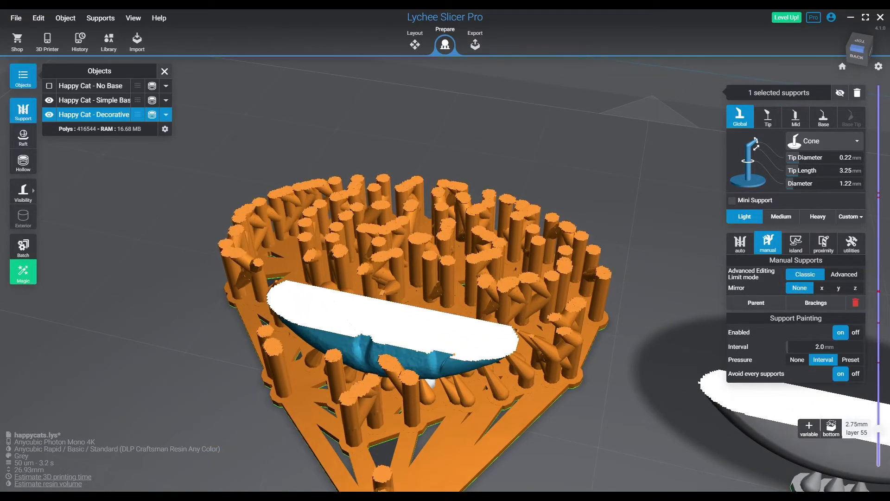
{"action": "key", "text": "Up"}
{"action": "key", "text": "Up"}
{"action": "key", "text": "Up"}
{"action": "key", "text": "Up"}
{"action": "key", "text": "Up"}
{"action": "key", "text": "Up"}
{"action": "key", "text": "Up"}
{"action": "key", "text": "Up"}
{"action": "key", "text": "Up"}
{"action": "key", "text": "Up"}
{"action": "key", "text": "Up"}
{"action": "key", "text": "Up"}
{"action": "key", "text": "Up"}
{"action": "key", "text": "Up"}
{"action": "key", "text": "Up"}
{"action": "key", "text": "Up"}
{"action": "key", "text": "Up"}
{"action": "key", "text": "Up"}
{"action": "key", "text": "Up"}
{"action": "key", "text": "Up"}
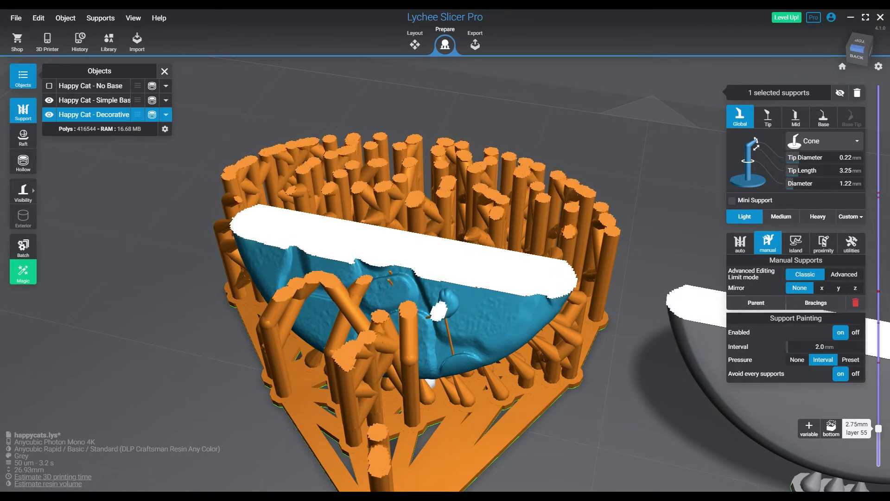
{"action": "key", "text": "Up"}
{"action": "key", "text": "Up"}
{"action": "key", "text": "Up"}
{"action": "key", "text": "Up"}
{"action": "key", "text": "Up"}
{"action": "key", "text": "Up"}
{"action": "key", "text": "Up"}
{"action": "key", "text": "Up"}
{"action": "key", "text": "Up"}
{"action": "key", "text": "Up"}
{"action": "key", "text": "Up"}
{"action": "key", "text": "Up"}
{"action": "key", "text": "Up"}
{"action": "key", "text": "Up"}
{"action": "key", "text": "Up"}
{"action": "key", "text": "Up"}
{"action": "key", "text": "Up"}
{"action": "key", "text": "Up"}
{"action": "key", "text": "Up"}
{"action": "key", "text": "Up"}
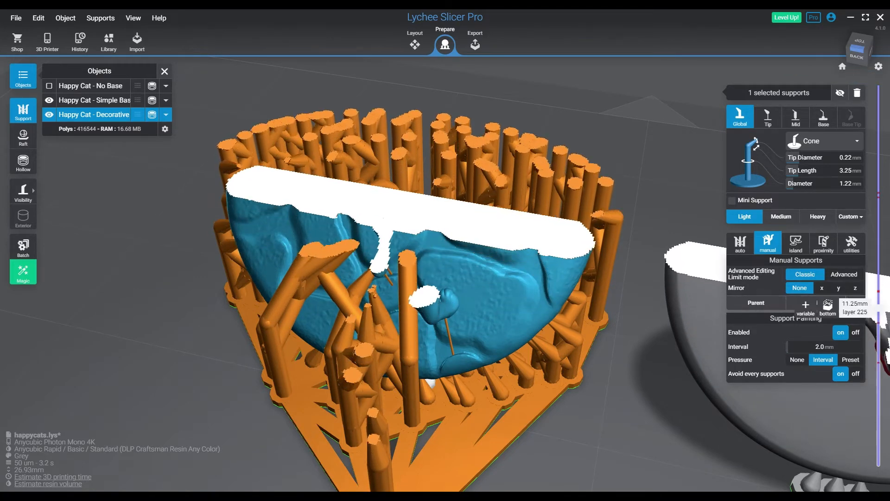
{"action": "mouse_move", "coordinate": [880, 308]}
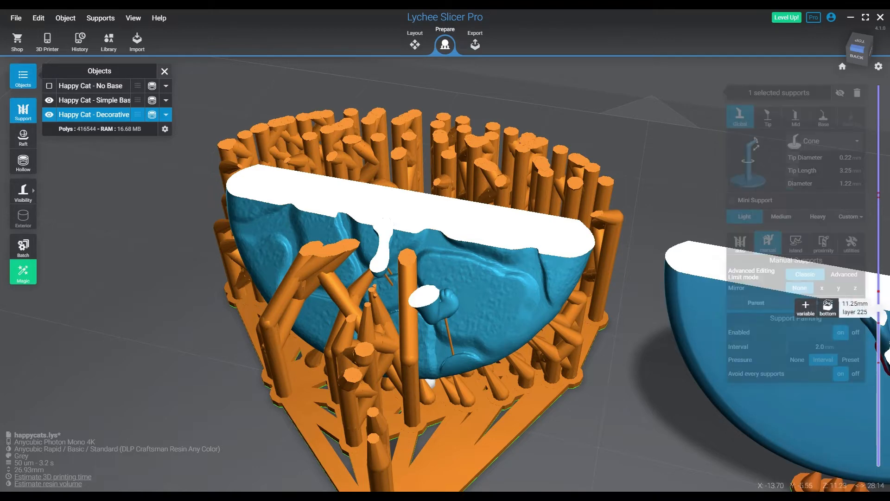
Step: Lower the clipping to where the cat's paw begins and add a mini support beneath it
{"action": "left_click_drag", "start_coordinate": [880, 305], "coordinate": [879, 361]}
{"action": "scroll", "coordinate": [477, 357], "scroll_direction": "up", "scroll_amount": 5}
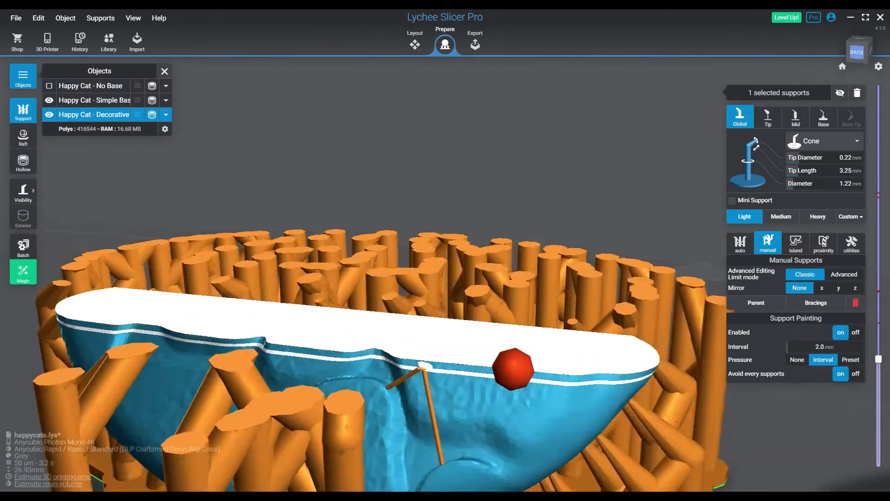
{"action": "mouse_move", "coordinate": [513, 370]}
{"action": "right_mouse_down"}
{"action": "mouse_move", "coordinate": [466, 324]}
{"action": "mouse_move", "coordinate": [480, 364]}
{"action": "mouse_move", "coordinate": [527, 338]}
{"action": "mouse_move", "coordinate": [529, 366]}
{"action": "right_mouse_up"}
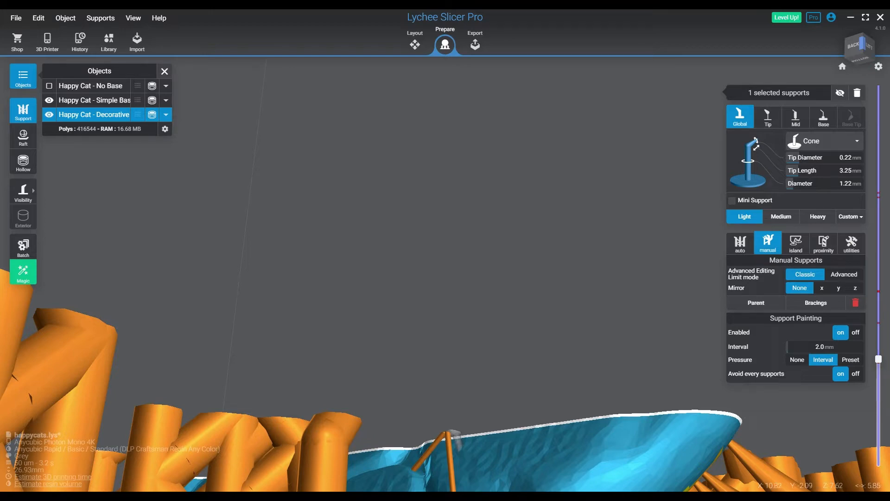
{"action": "left_click", "coordinate": [457, 435]}
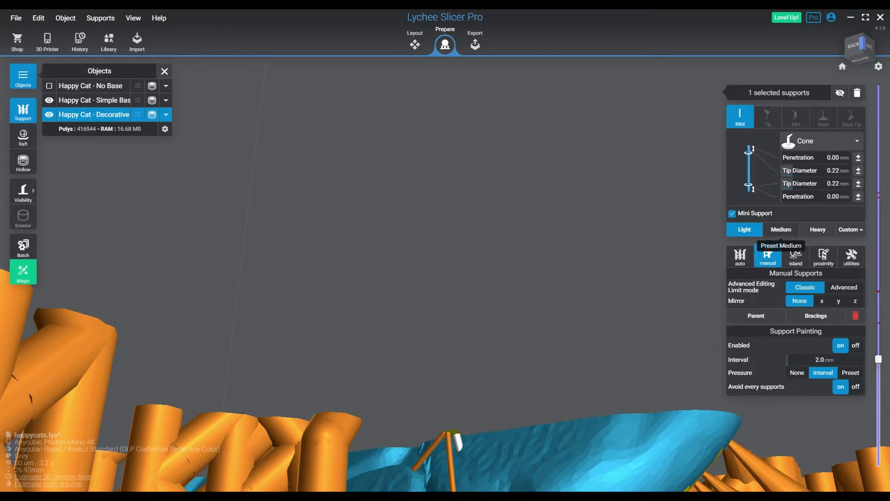
{"action": "left_click", "coordinate": [547, 274]}
Step: Step the clipping upward from the paw to layer 259, examining how the legs and body are supported
{"action": "right_click_drag", "start_coordinate": [520, 267], "coordinate": [496, 351]}
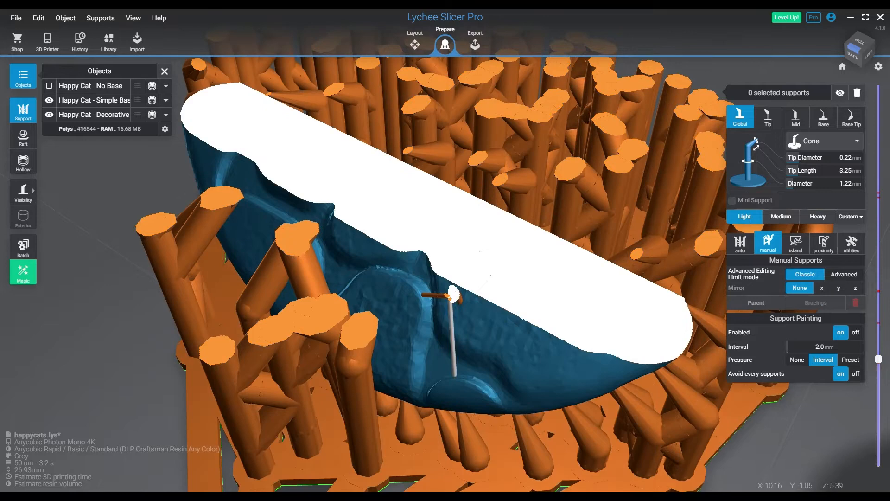
{"action": "key", "text": "Up"}
{"action": "key", "text": "Up"}
{"action": "key", "text": "Up"}
{"action": "key", "text": "Up"}
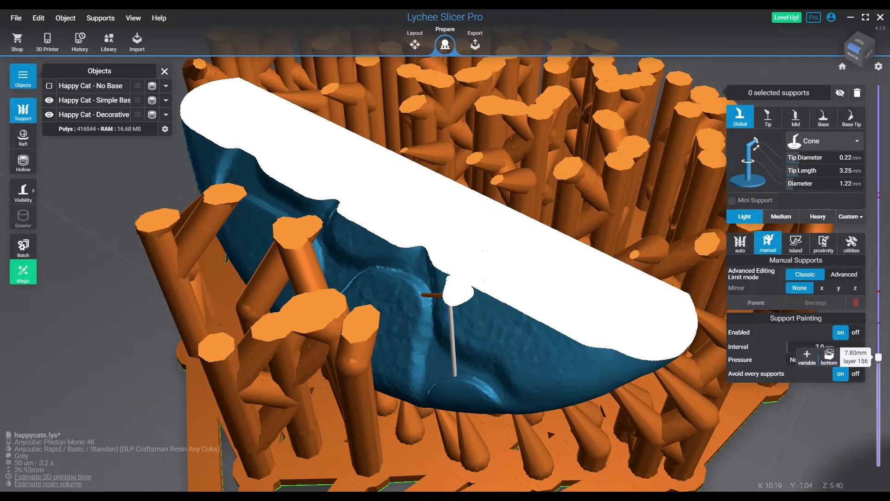
{"action": "key", "text": "Up"}
{"action": "key", "text": "Up"}
{"action": "key", "text": "Up"}
{"action": "key", "text": "Up"}
{"action": "key", "text": "Up"}
{"action": "key", "text": "Up"}
{"action": "key", "text": "Up"}
{"action": "key", "text": "Up"}
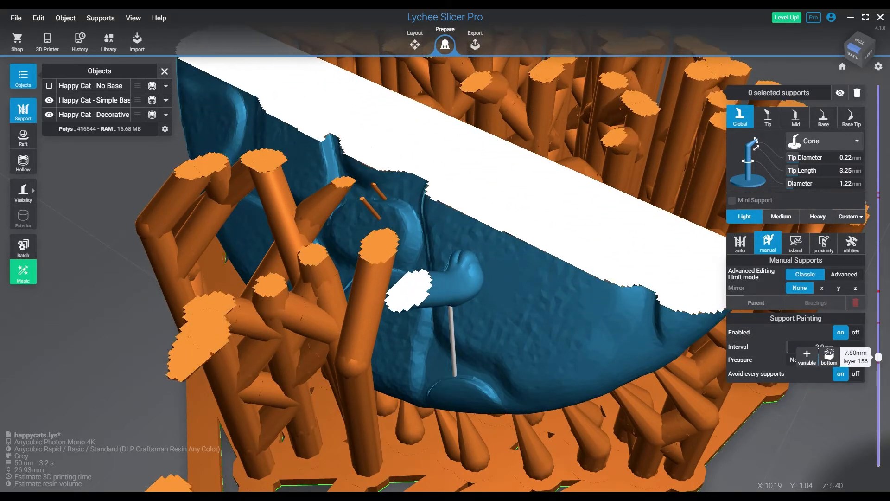
{"action": "key", "text": "Up"}
{"action": "key", "text": "Up"}
{"action": "key", "text": "Up"}
{"action": "key", "text": "Up"}
{"action": "key", "text": "Up"}
{"action": "key", "text": "Up"}
{"action": "key", "text": "Up"}
{"action": "key", "text": "Up"}
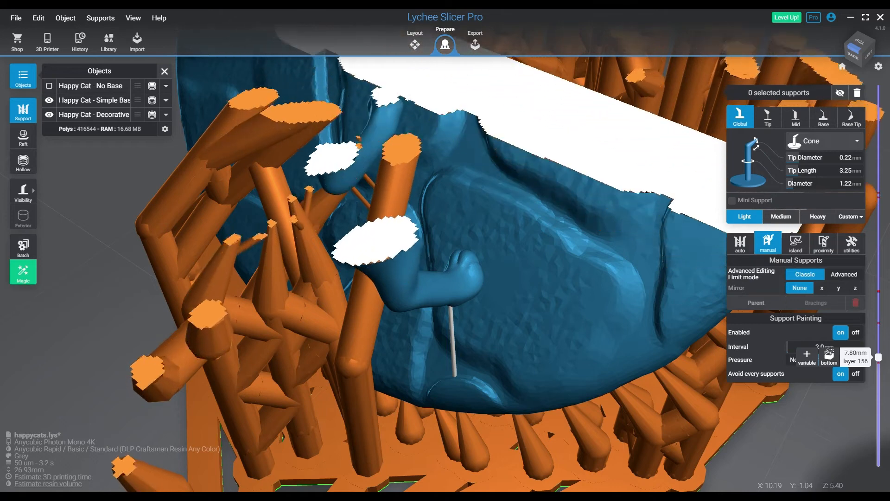
{"action": "key", "text": "Up"}
{"action": "key", "text": "Up"}
{"action": "key", "text": "Up"}
{"action": "key", "text": "Up"}
{"action": "key", "text": "Up"}
{"action": "key", "text": "Up"}
{"action": "key", "text": "Up"}
{"action": "key", "text": "Up"}
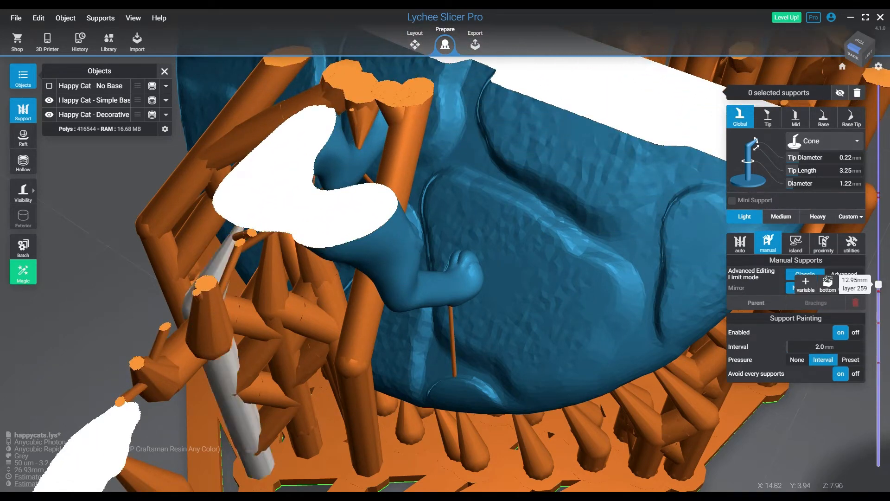
Step: Move the clipping around layer 259 and lower it to layer 253, examining where the underside of the cat's tail begins
{"action": "scroll", "coordinate": [199, 348], "scroll_direction": "down", "scroll_amount": 2}
{"action": "middle_click_drag", "start_coordinate": [199, 353], "coordinate": [378, 271]}
{"action": "key", "text": "Up"}
{"action": "key", "text": "Up"}
{"action": "key", "text": "Up"}
{"action": "key", "text": "Up"}
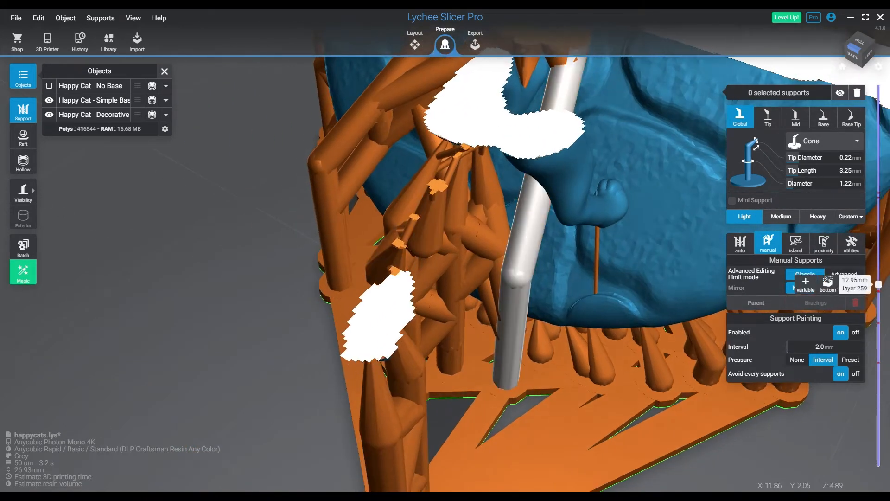
{"action": "key", "text": "Down"}
{"action": "key", "text": "Down"}
{"action": "key", "text": "Down"}
{"action": "key", "text": "Down"}
{"action": "key", "text": "Down"}
{"action": "key", "text": "Down"}
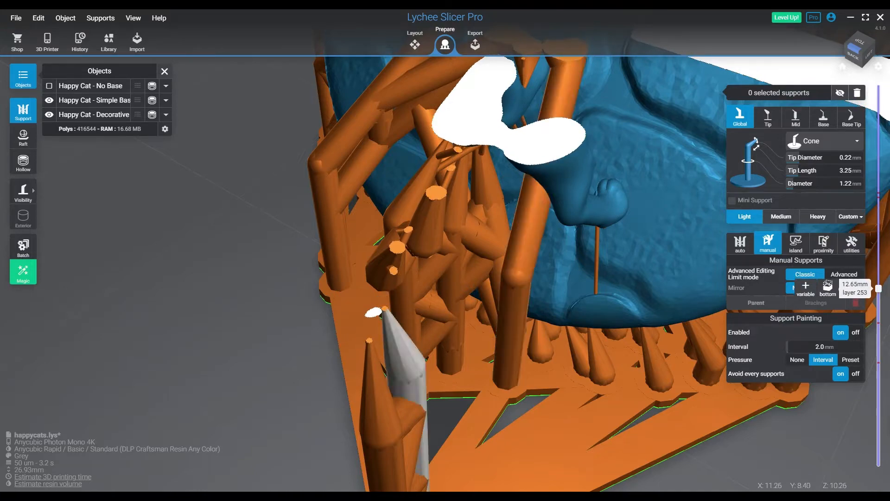
Step: Add a light support beneath the start of the tail, between the two existing braced tail supports, and inspect its contact
{"action": "right_click_drag", "start_coordinate": [401, 353], "coordinate": [499, 241]}
{"action": "left_click", "coordinate": [499, 242]}
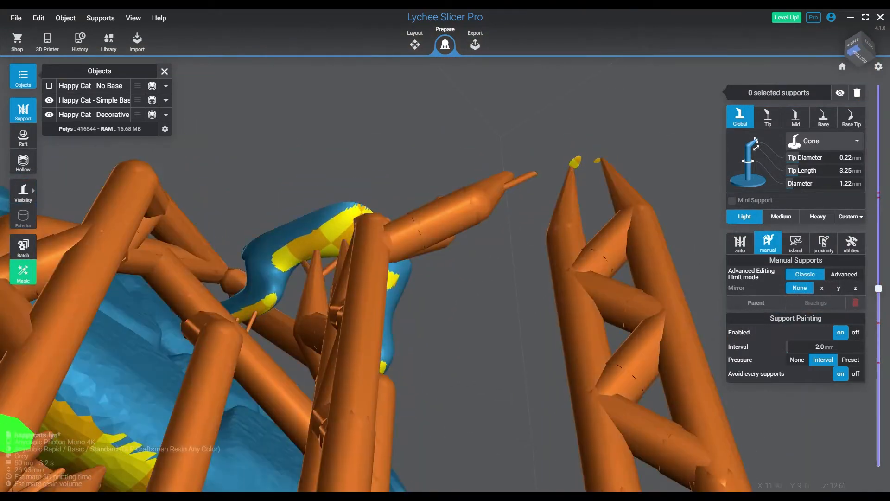
{"action": "left_click", "coordinate": [578, 162]}
{"action": "left_click", "coordinate": [576, 162]}
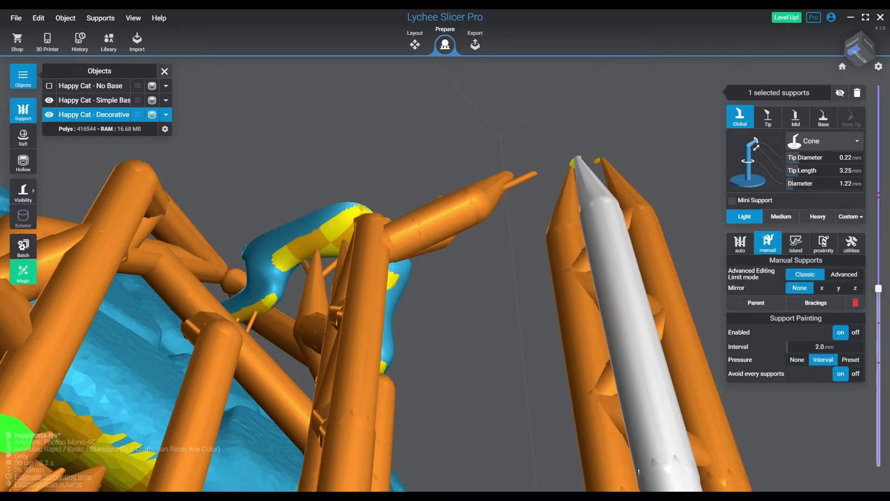
{"action": "scroll", "coordinate": [501, 195], "scroll_direction": "up", "scroll_amount": 4}
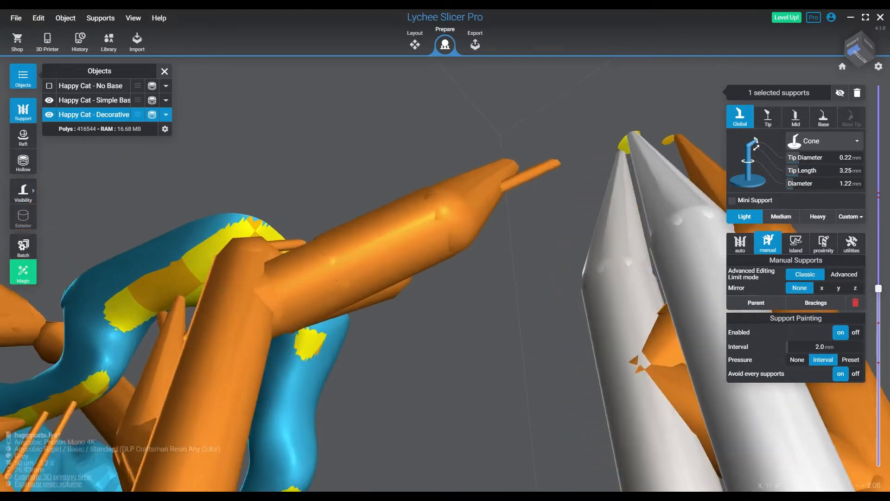
{"action": "right_click_drag", "start_coordinate": [603, 190], "coordinate": [491, 278]}
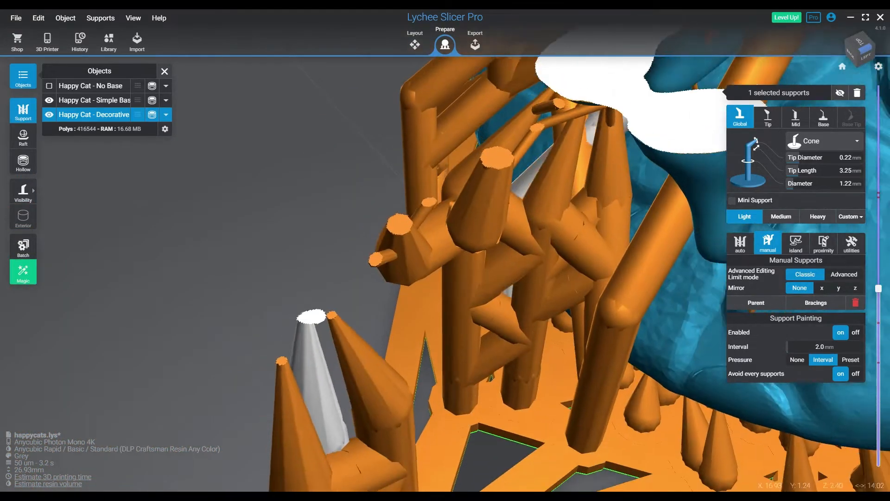
{"action": "scroll", "coordinate": [501, 279], "scroll_direction": "down", "scroll_amount": 5}
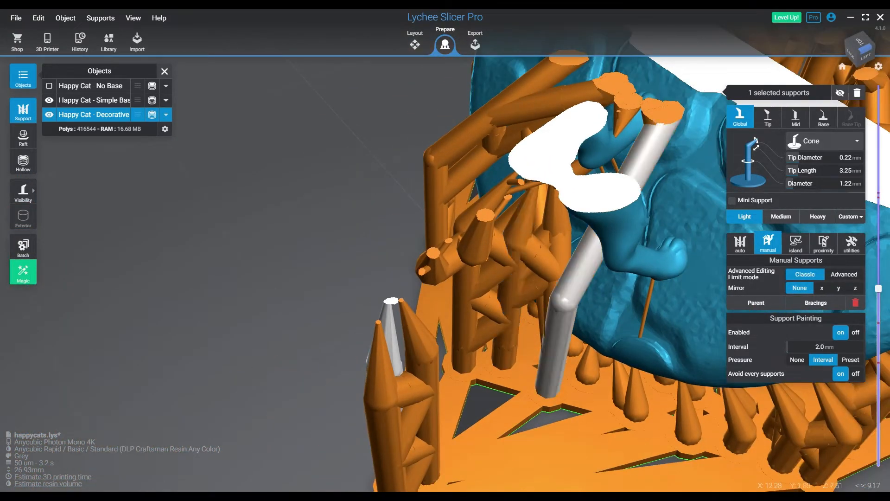
Step: Sweep the clipping through the layers of both cats to review their cross-sections, and restore the full unclipped view
{"action": "mouse_move", "coordinate": [876, 289]}
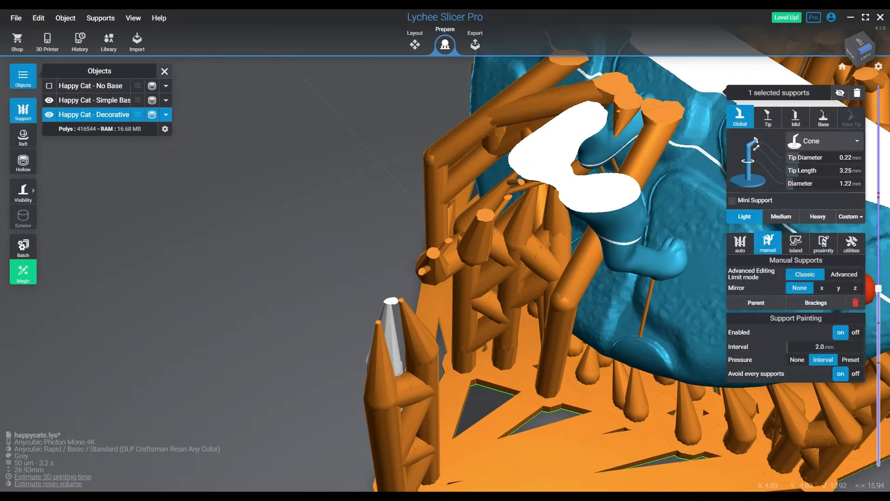
{"action": "left_click_drag", "start_coordinate": [878, 288], "coordinate": [879, 357]}
{"action": "key", "text": "t"}
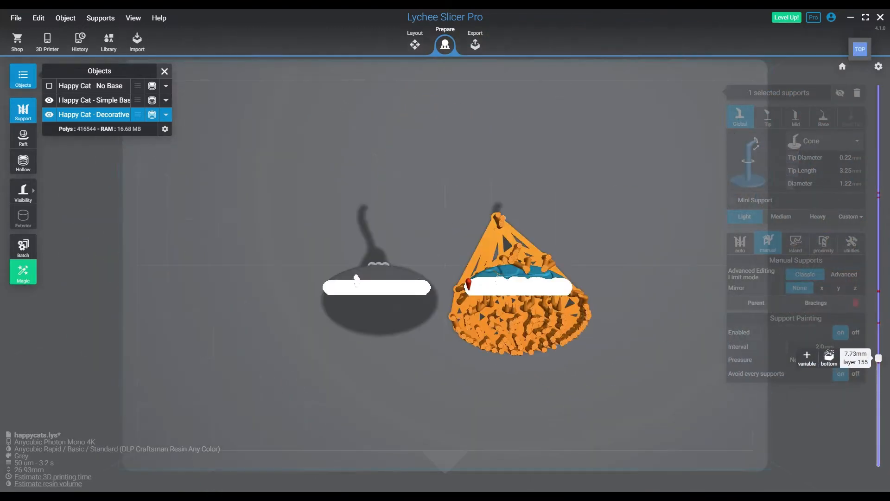
{"action": "right_click_drag", "start_coordinate": [510, 278], "coordinate": [454, 224]}
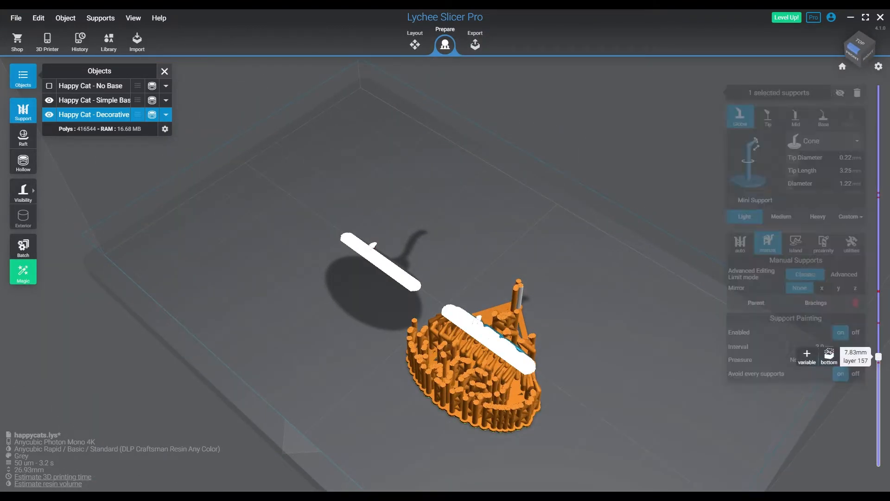
{"action": "left_click_drag", "start_coordinate": [878, 356], "coordinate": [878, 216]}
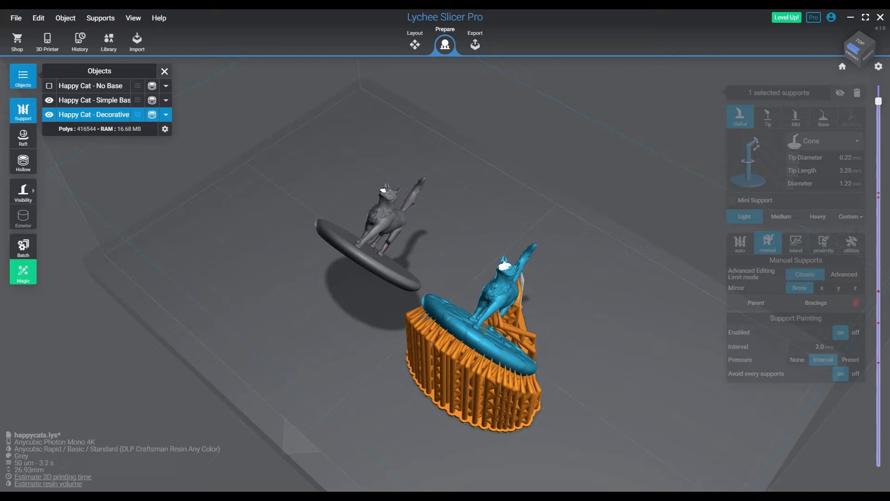
{"action": "left_click_drag", "start_coordinate": [879, 86], "coordinate": [878, 470]}
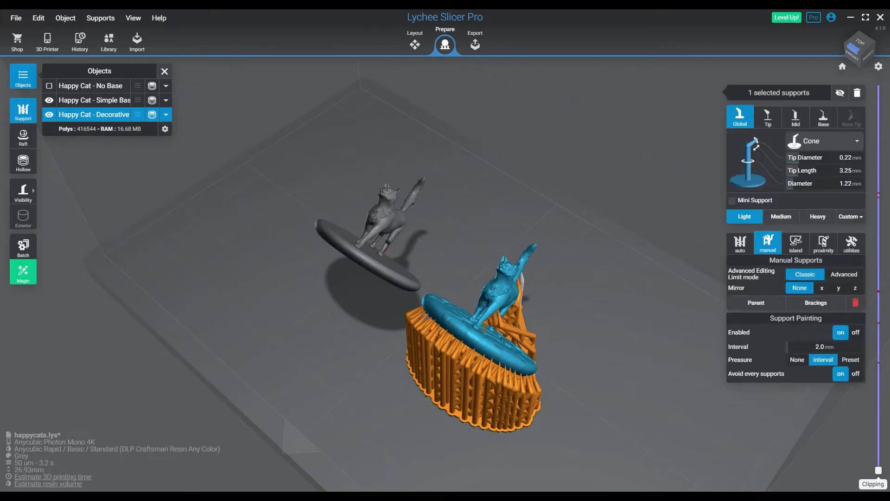
Step: Add light supports to the decorative cat's tail tip, the back of its head and its ear, and check the head supports as a group
{"action": "right_click_drag", "start_coordinate": [603, 334], "coordinate": [418, 232]}
{"action": "scroll", "coordinate": [385, 208], "scroll_direction": "up", "scroll_amount": 5}
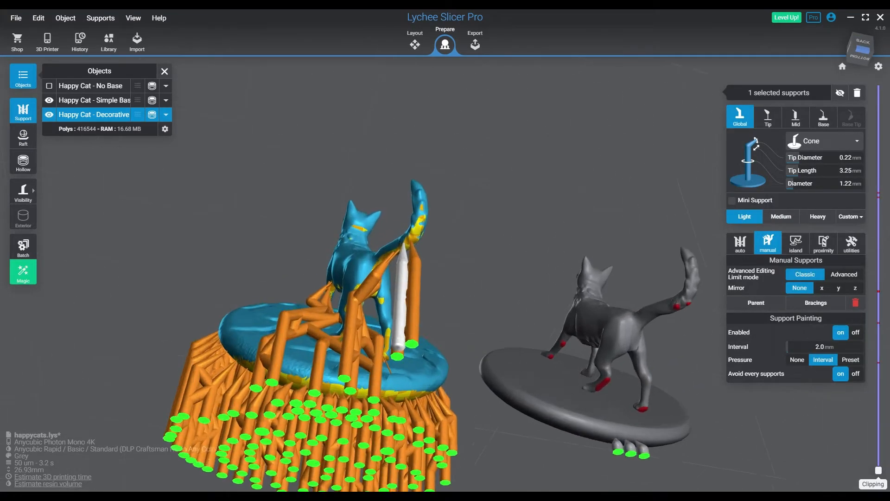
{"action": "left_click", "coordinate": [453, 155]}
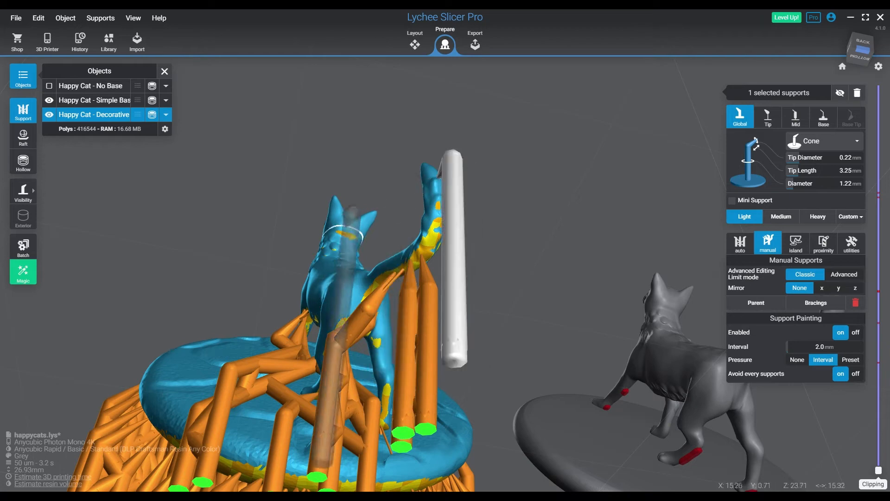
{"action": "left_click", "coordinate": [336, 216]}
{"action": "left_click", "coordinate": [360, 224]}
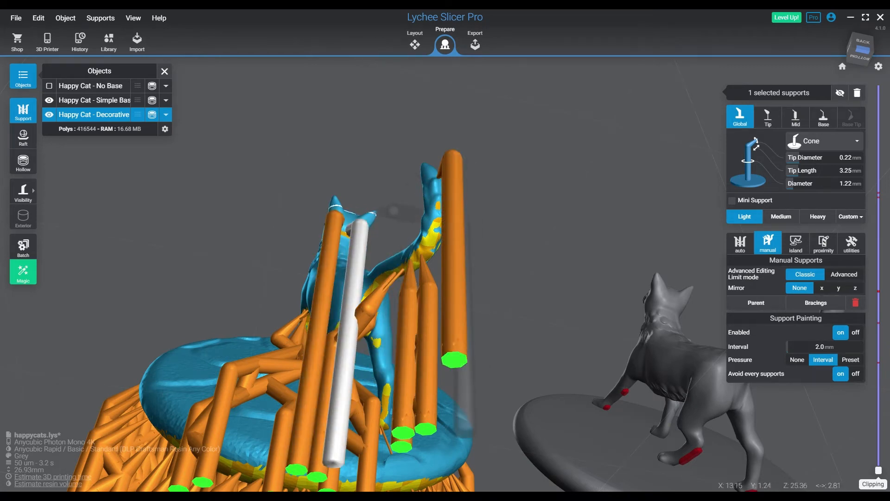
{"action": "left_click", "coordinate": [375, 214]}
{"action": "right_click_drag", "start_coordinate": [377, 215], "coordinate": [420, 308]}
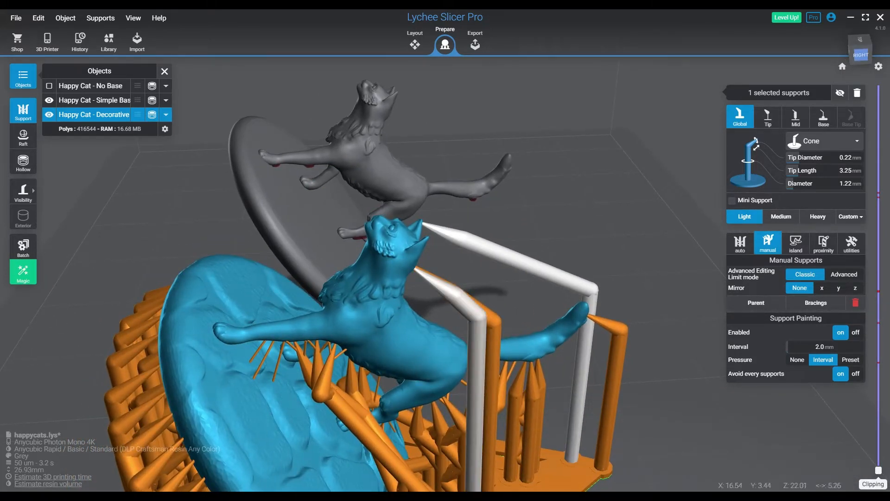
{"action": "left_click", "coordinate": [480, 329], "text": "shift"}
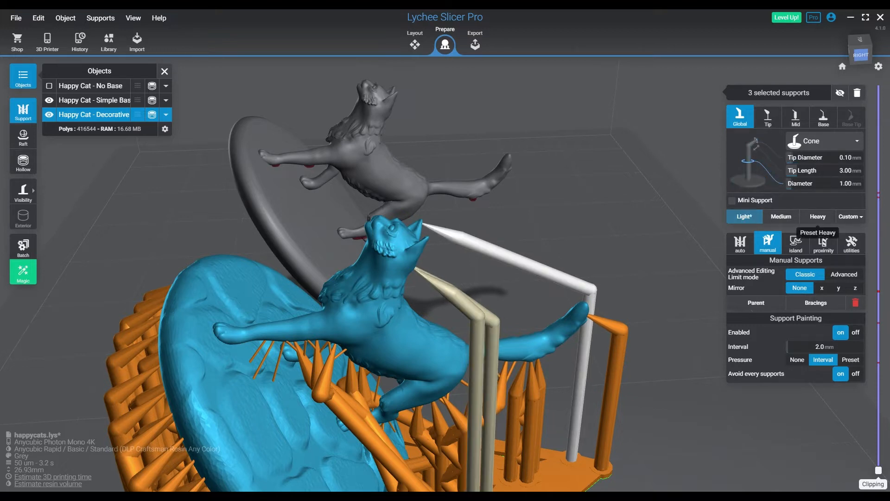
{"action": "left_click", "coordinate": [659, 251]}
Step: Add supports with a 0.10 mm tip diameter and 3.00 mm tip length at the decorative cat's neck, flank and hip
{"action": "right_click_drag", "start_coordinate": [649, 251], "coordinate": [378, 199]}
{"action": "left_click", "coordinate": [410, 297]}
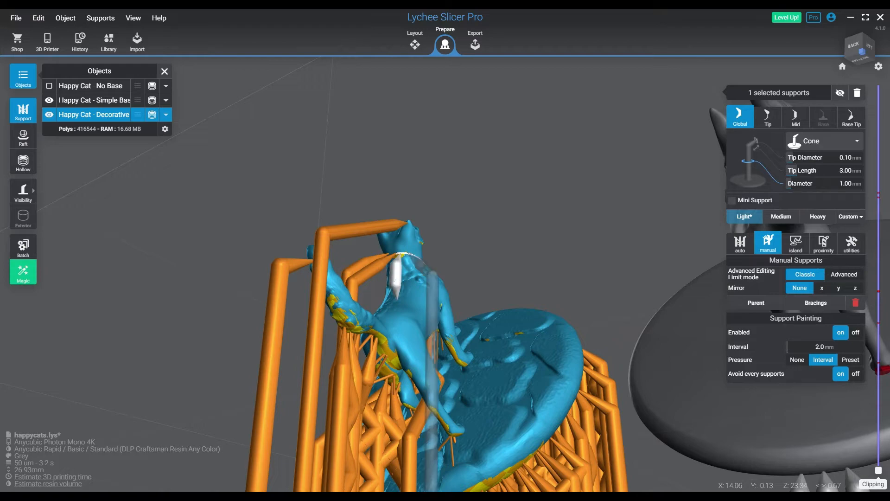
{"action": "right_click_drag", "start_coordinate": [431, 274], "coordinate": [417, 244]}
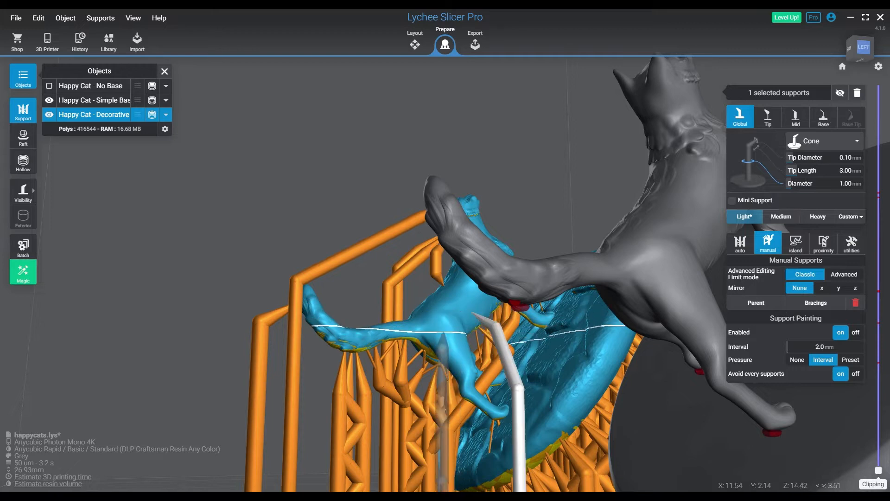
{"action": "left_click", "coordinate": [443, 333]}
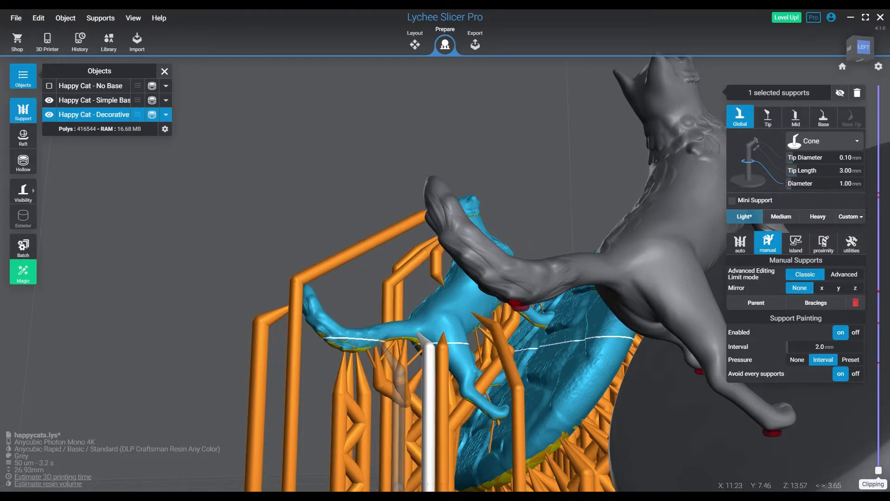
{"action": "right_click_drag", "start_coordinate": [419, 334], "coordinate": [320, 390]}
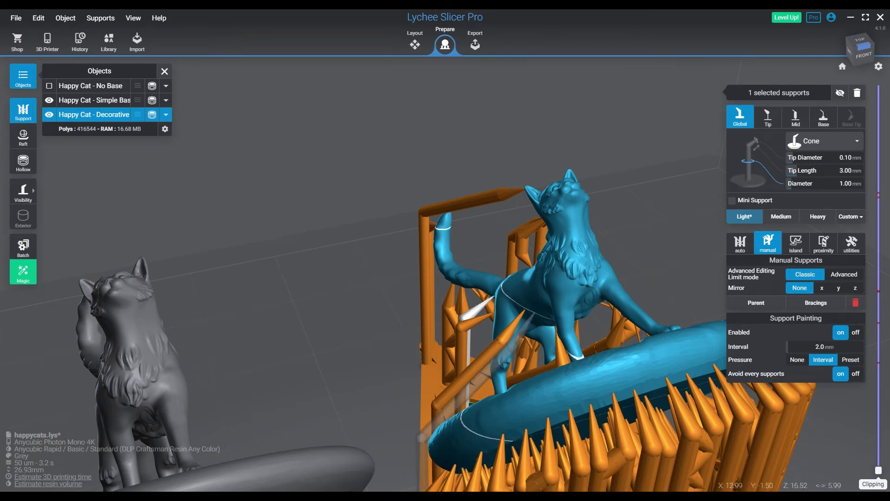
Step: Select the simple-base cat and place mini supports plus a light support beneath the red area of its rearmost hind paw
{"action": "right_click_drag", "start_coordinate": [536, 330], "coordinate": [301, 287]}
{"action": "right_click_drag", "start_coordinate": [635, 338], "coordinate": [603, 239]}
{"action": "middle_click_drag", "start_coordinate": [602, 239], "coordinate": [297, 362]}
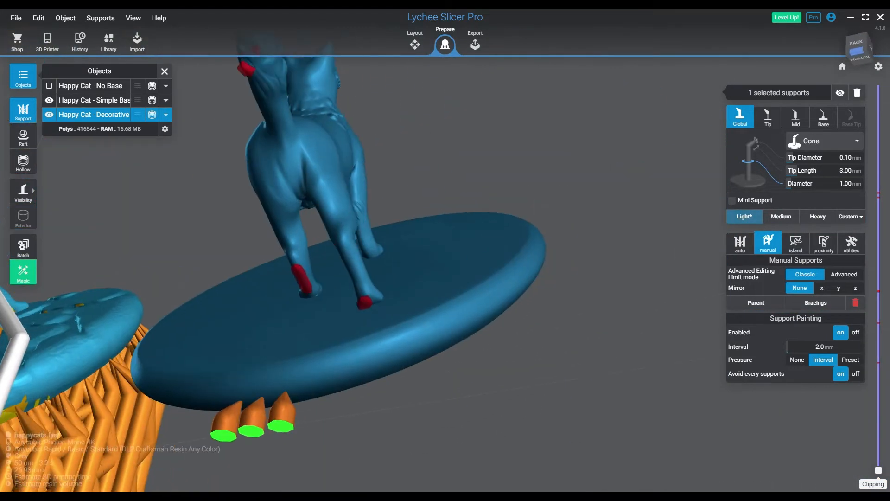
{"action": "right_click_drag", "start_coordinate": [297, 362], "coordinate": [380, 331]}
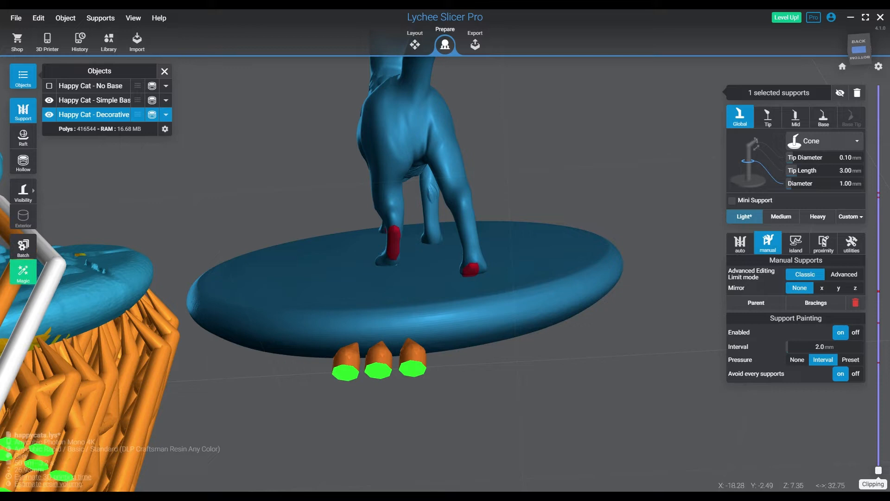
{"action": "left_click", "coordinate": [477, 274]}
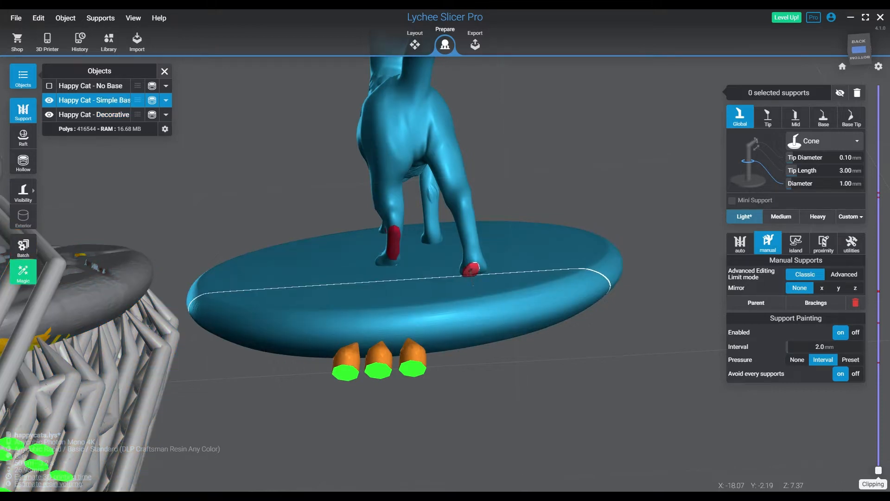
{"action": "left_click", "coordinate": [471, 269]}
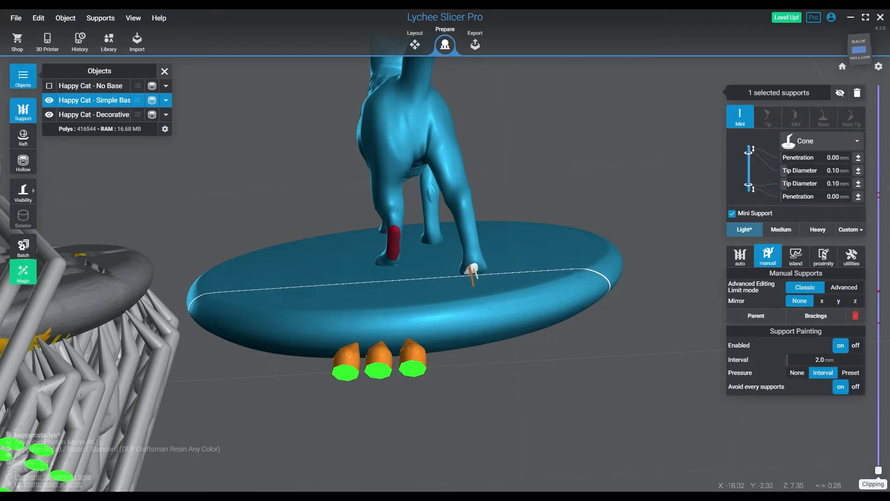
{"action": "left_click", "coordinate": [473, 269]}
{"action": "right_click_drag", "start_coordinate": [473, 269], "coordinate": [457, 308]}
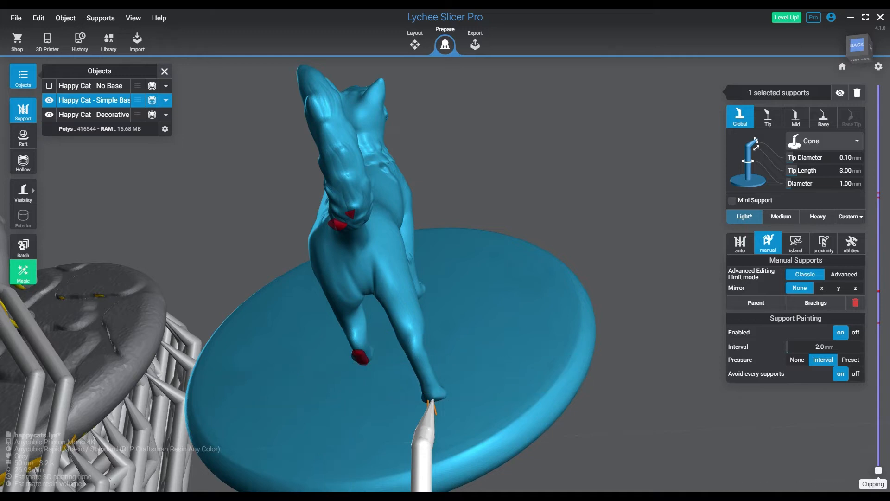
{"action": "right_click_drag", "start_coordinate": [415, 387], "coordinate": [434, 402]}
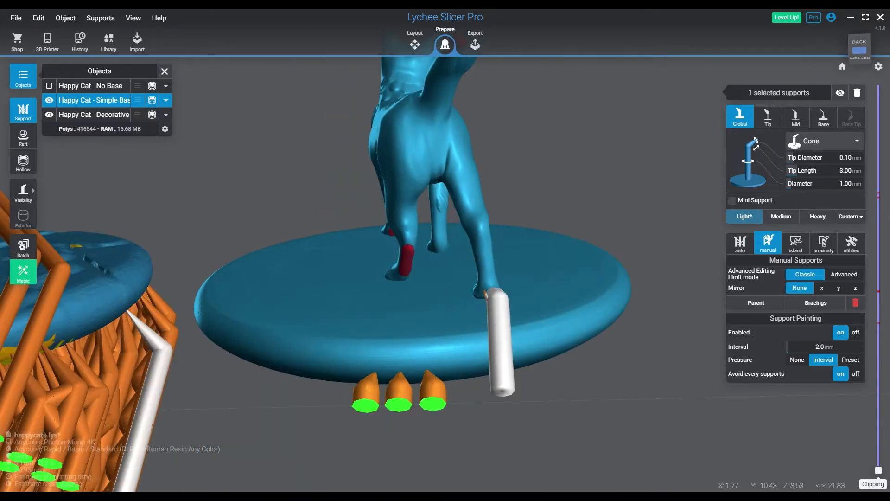
Step: Add mini supports and a light support with a 1.90 mm tip length beneath the red area on the simple-base cat's other hind leg
{"action": "left_click", "coordinate": [150, 394]}
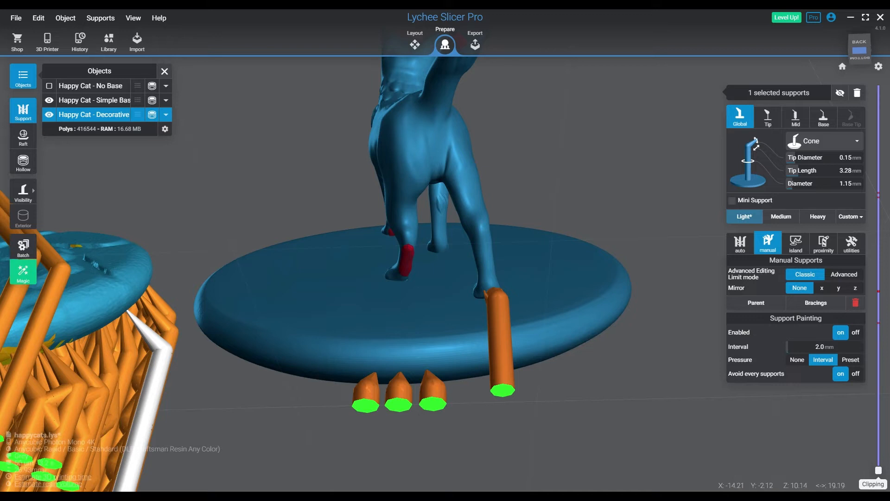
{"action": "left_click", "coordinate": [407, 265]}
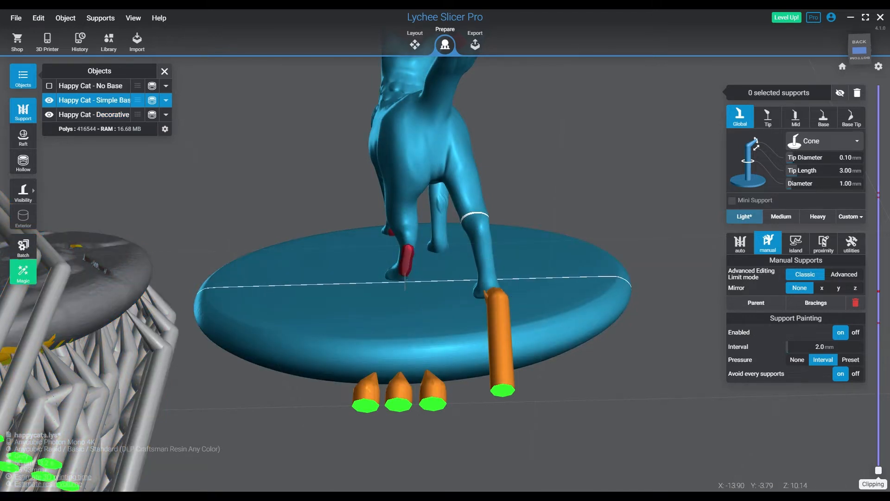
{"action": "left_click", "coordinate": [407, 259]}
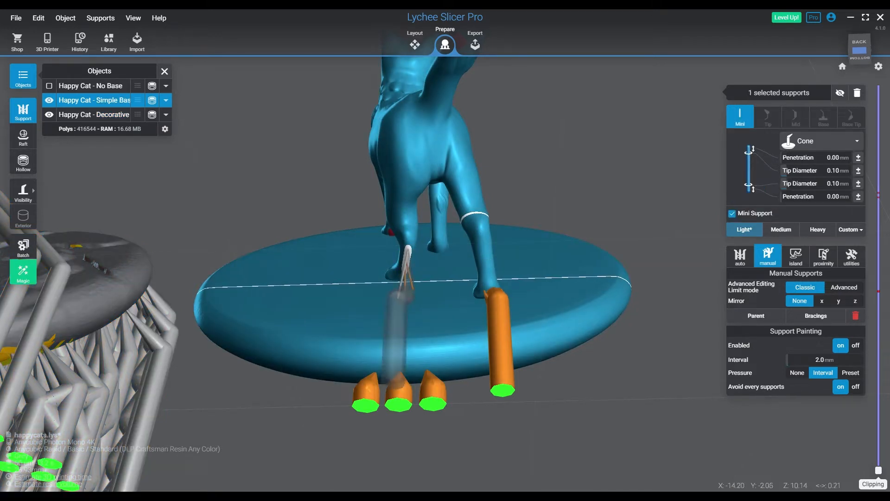
{"action": "left_click", "coordinate": [408, 248]}
{"action": "right_click_drag", "start_coordinate": [408, 248], "coordinate": [464, 232]}
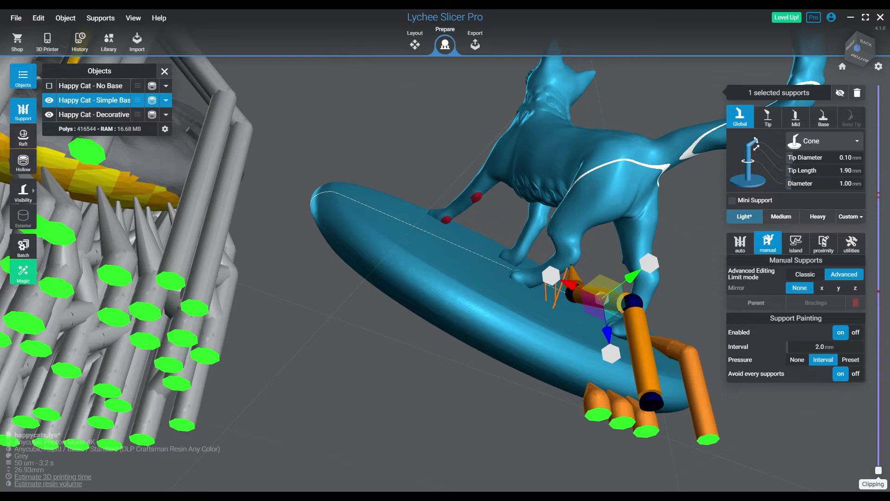
{"action": "key", "text": "Escape"}
Step: Place two light supports beneath the red areas under the simple-base cat's tail
{"action": "right_click_drag", "start_coordinate": [476, 199], "coordinate": [280, 127]}
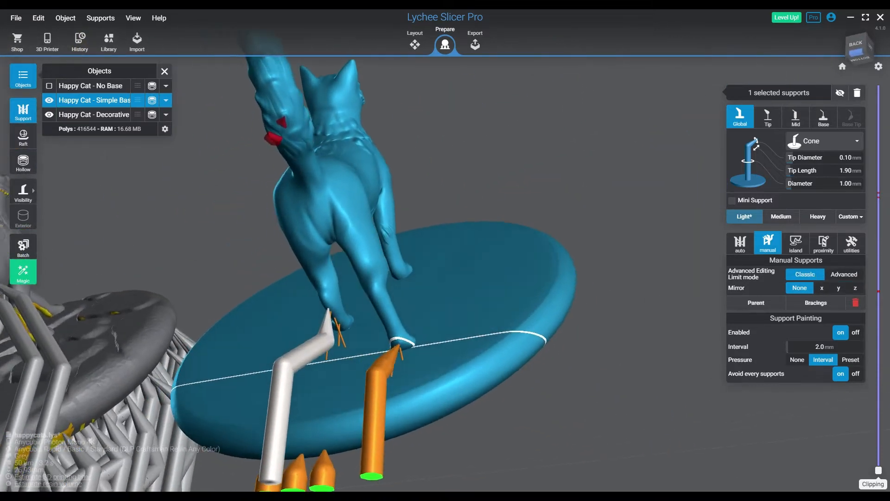
{"action": "middle_click_drag", "start_coordinate": [287, 135], "coordinate": [381, 278]}
{"action": "right_click_drag", "start_coordinate": [380, 278], "coordinate": [487, 269]}
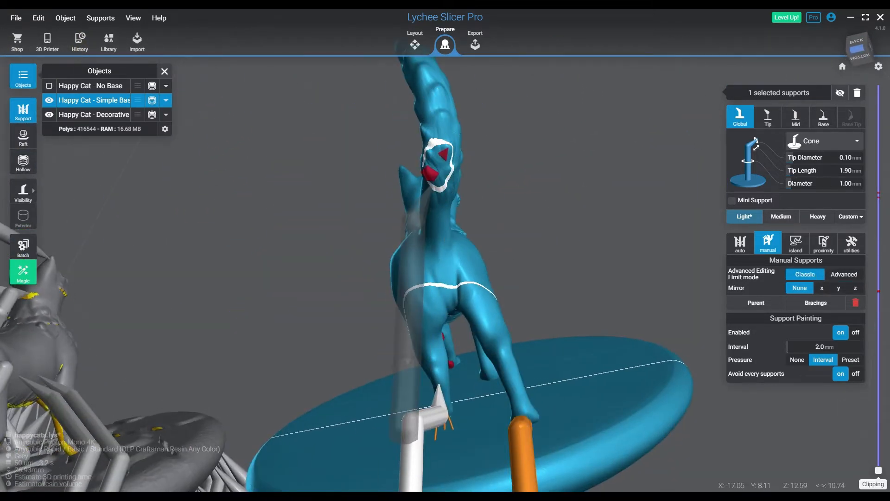
{"action": "left_click", "coordinate": [432, 178]}
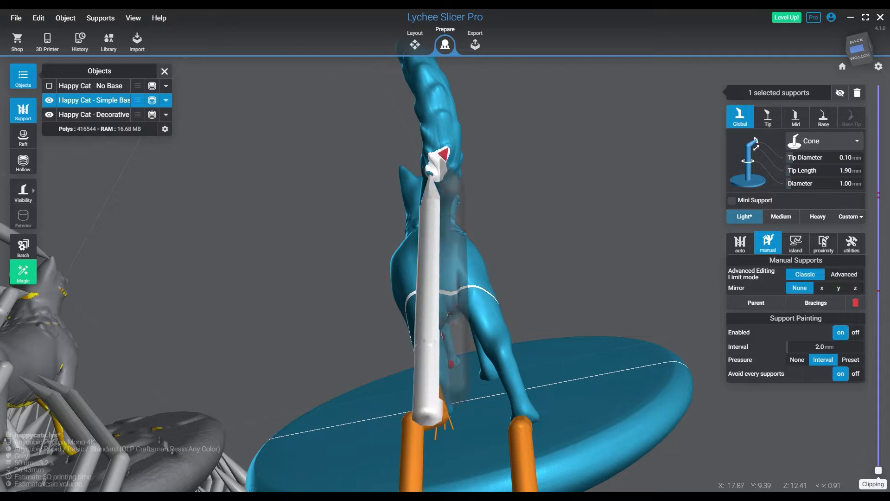
{"action": "right_click_drag", "start_coordinate": [427, 413], "coordinate": [336, 404]}
{"action": "right_click_drag", "start_coordinate": [449, 341], "coordinate": [422, 336]}
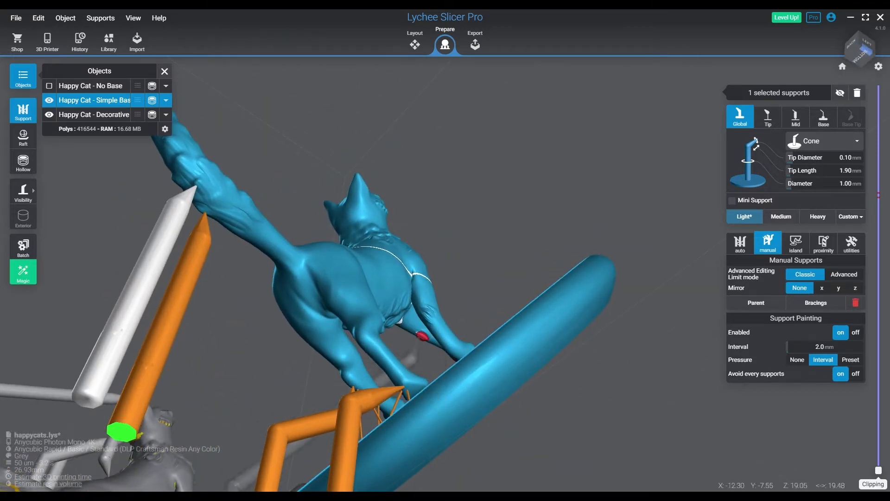
Step: Place light supports with a 1.90 mm tip length and mini supports beneath the red area on the simple-base cat's front paw
{"action": "left_click", "coordinate": [422, 335]}
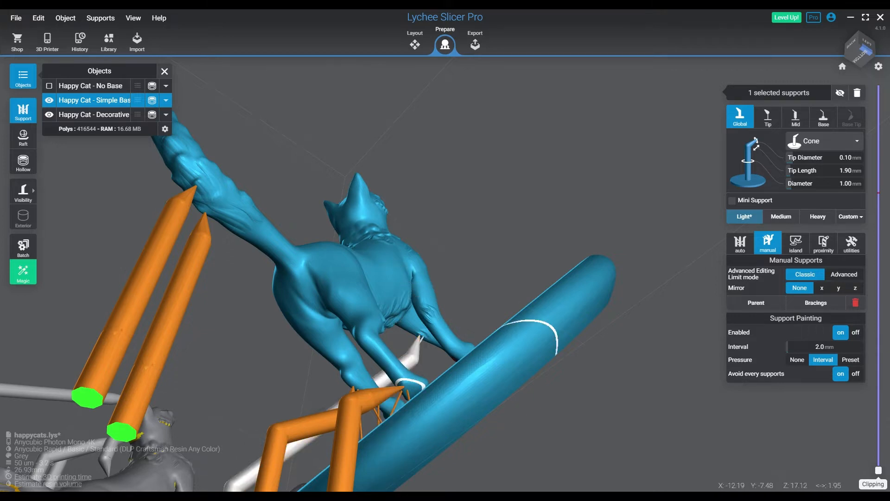
{"action": "left_click", "coordinate": [422, 337]}
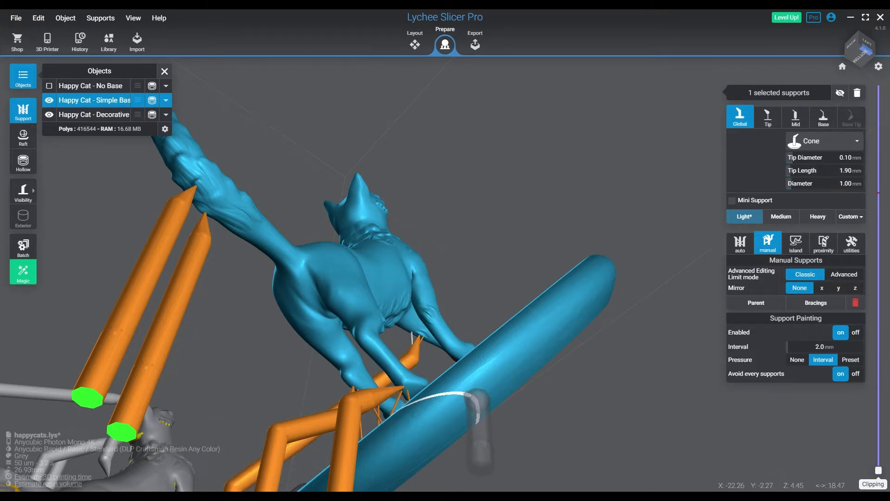
{"action": "right_click_drag", "start_coordinate": [477, 403], "coordinate": [437, 450]}
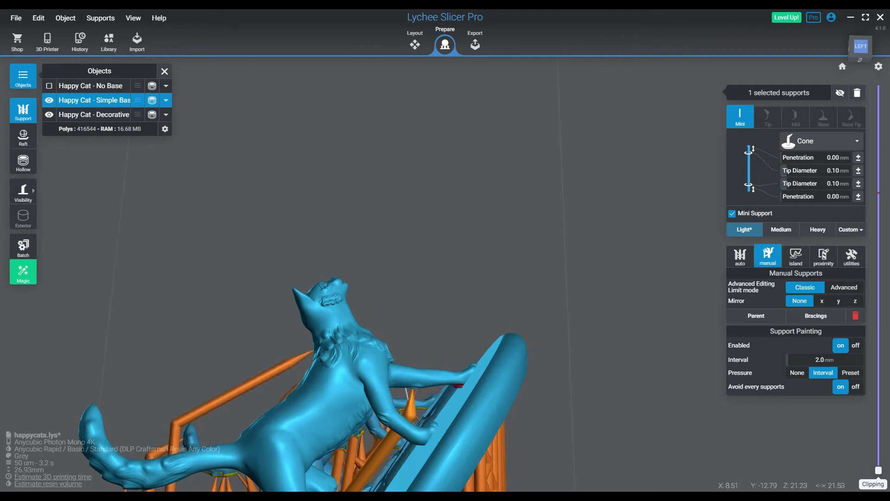
{"action": "scroll", "coordinate": [464, 389], "scroll_direction": "up", "scroll_amount": 6}
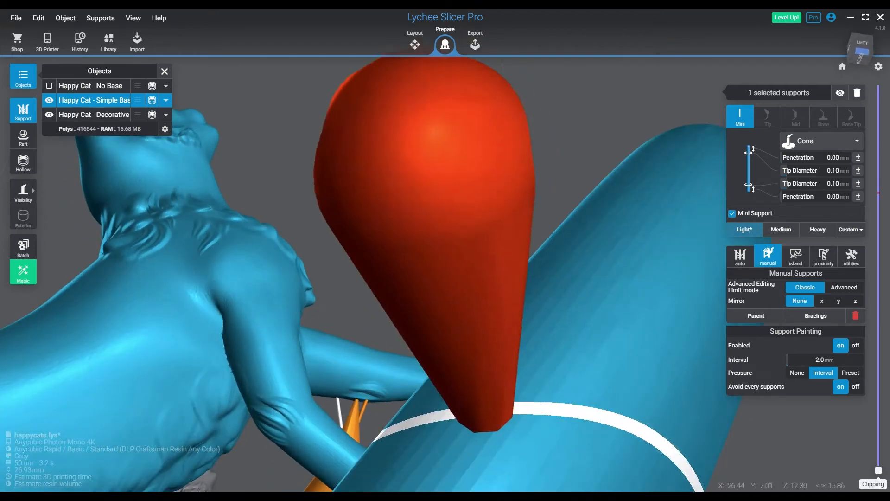
{"action": "right_click_drag", "start_coordinate": [483, 417], "coordinate": [517, 414]}
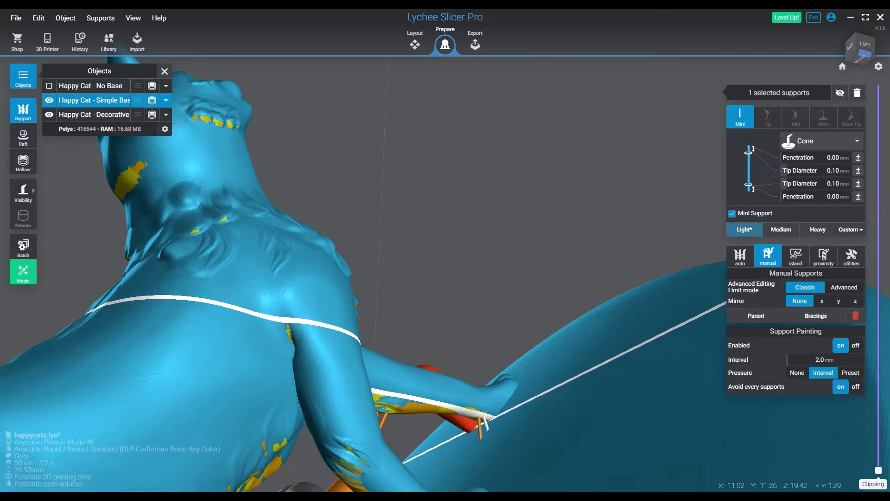
{"action": "right_click_drag", "start_coordinate": [474, 414], "coordinate": [302, 418]}
{"action": "right_click_drag", "start_coordinate": [423, 392], "coordinate": [499, 369]}
Step: Place light supports with a 1.90 mm tip length and mini supports along the underside of the simple-base cat's belly
{"action": "middle_click_drag", "start_coordinate": [483, 413], "coordinate": [659, 218]}
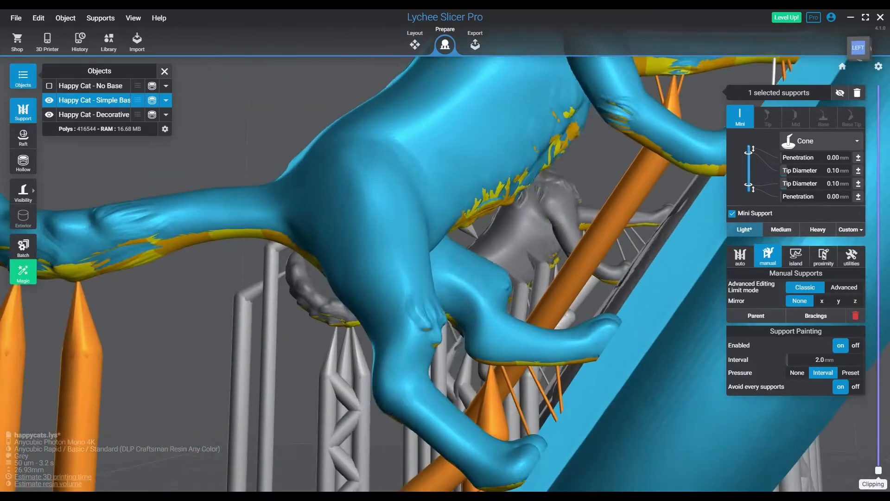
{"action": "right_click_drag", "start_coordinate": [658, 218], "coordinate": [686, 237]}
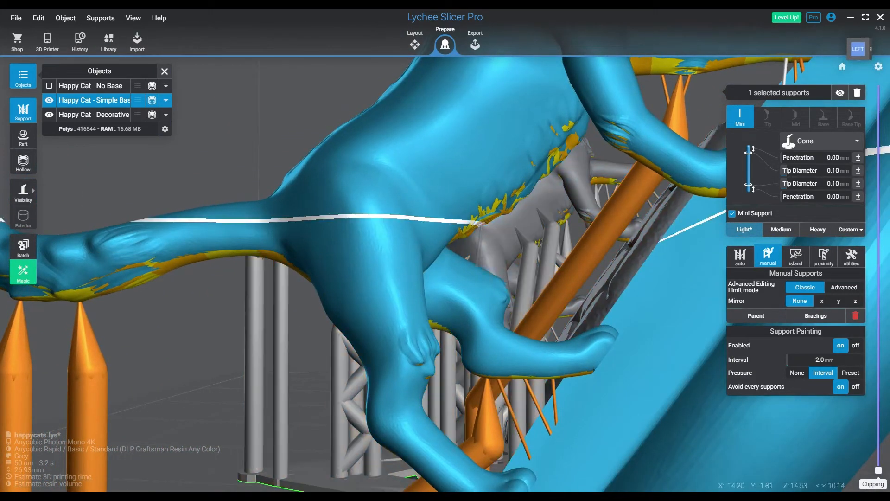
{"action": "left_click", "coordinate": [472, 216]}
{"action": "left_click", "coordinate": [519, 192]}
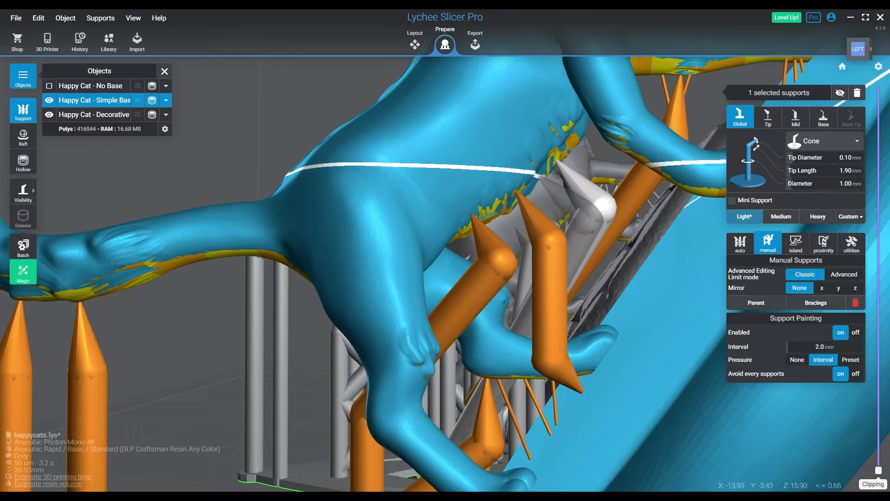
{"action": "left_click", "coordinate": [539, 176]}
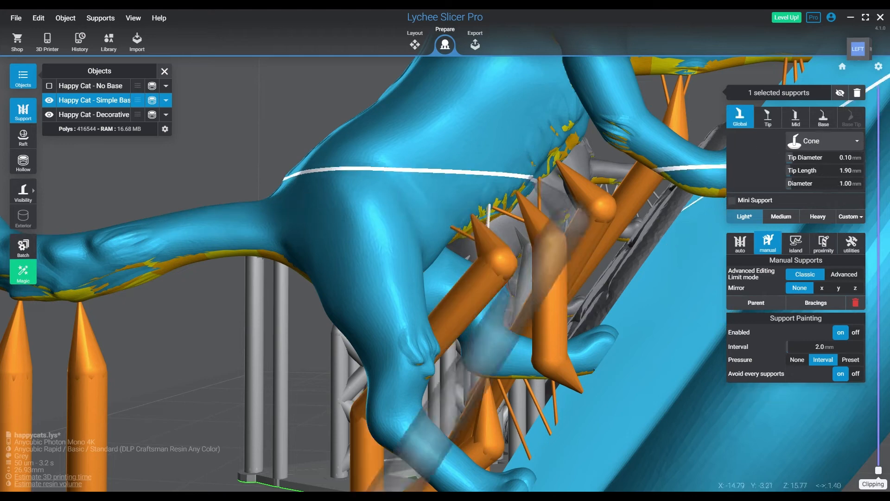
{"action": "left_click", "coordinate": [539, 170]}
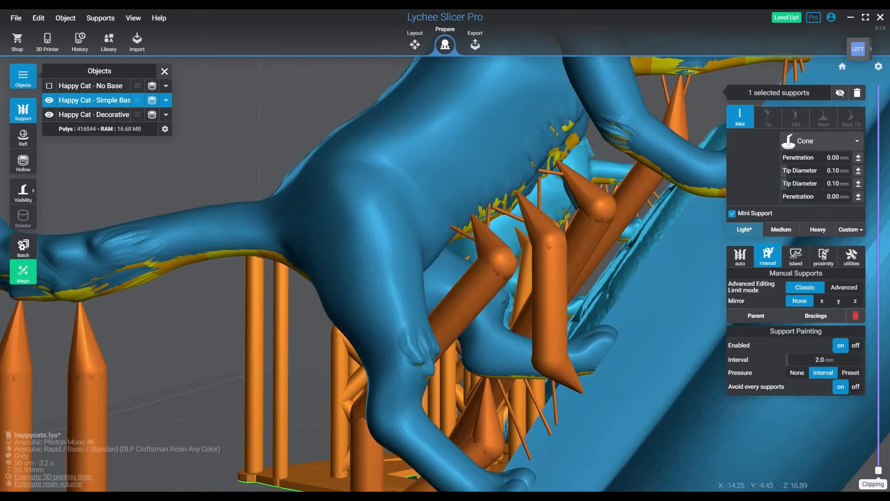
{"action": "left_click", "coordinate": [540, 170]}
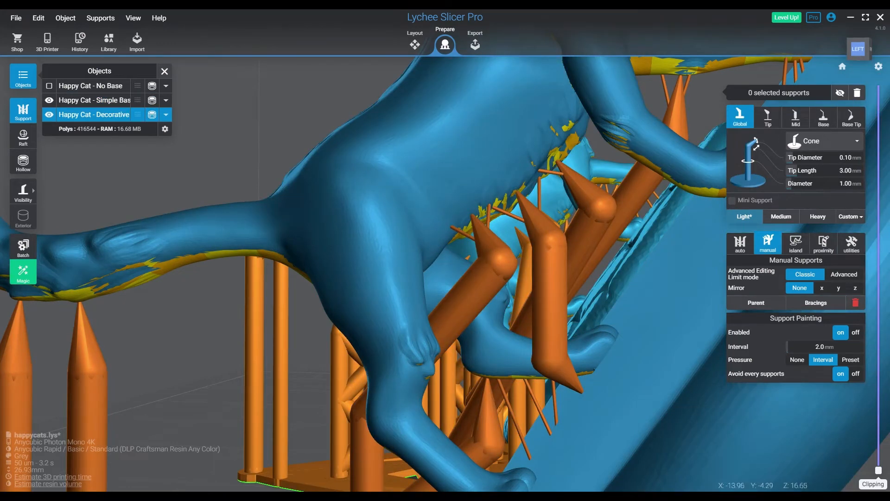
Step: Reselect the simple-base cat and add a mini support at the front of its belly, near the chest
{"action": "scroll", "coordinate": [568, 151], "scroll_direction": "up", "scroll_amount": 3}
{"action": "left_click", "coordinate": [561, 148]}
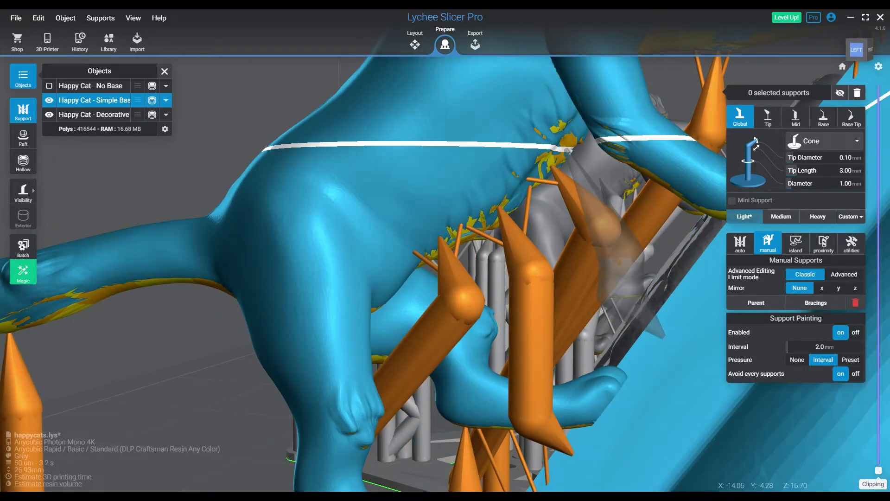
{"action": "left_click_drag", "start_coordinate": [575, 183], "coordinate": [567, 150]}
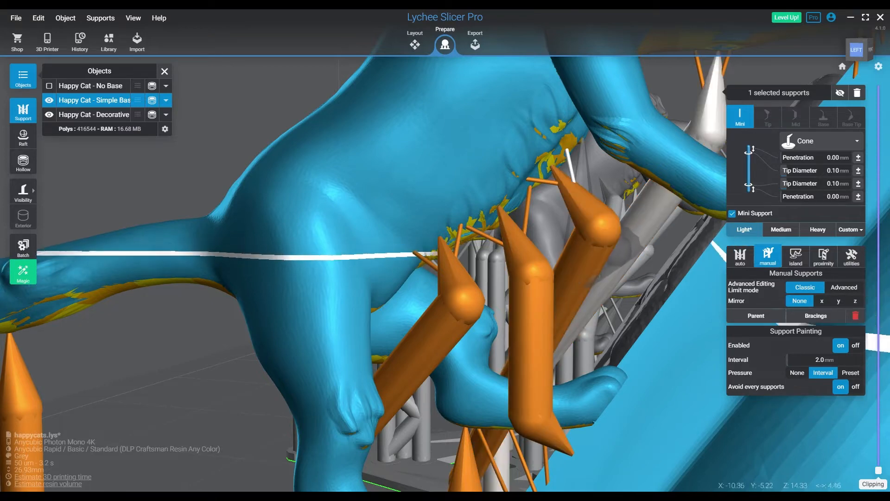
Step: Place a light support with a 3.00 mm tip length and mini supports beneath the top of the simple-base cat's foreleg
{"action": "right_click_drag", "start_coordinate": [603, 287], "coordinate": [394, 283]}
{"action": "left_click", "coordinate": [262, 98]}
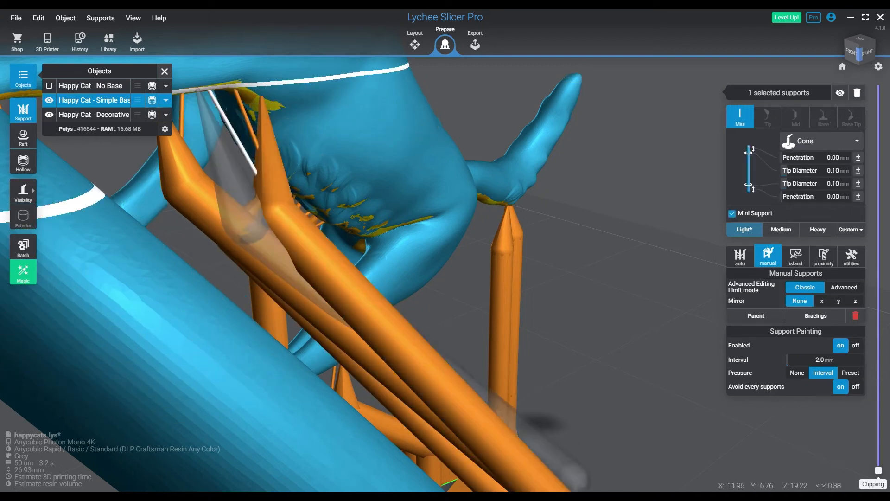
{"action": "left_click_drag", "start_coordinate": [198, 90], "coordinate": [257, 186]}
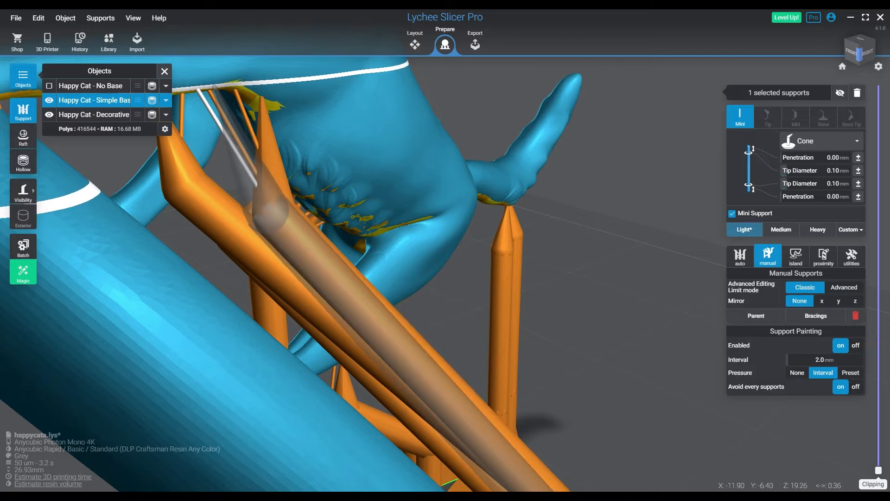
{"action": "left_click", "coordinate": [353, 369]}
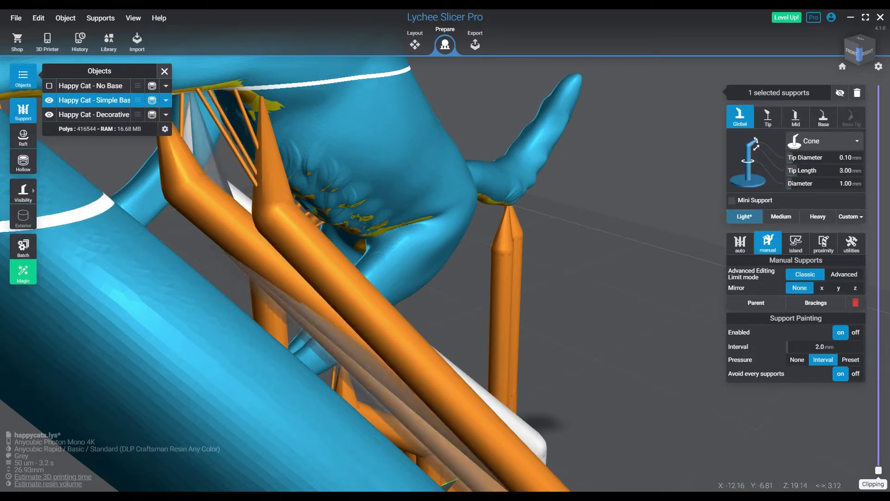
Step: Place two light supports with a 3.00 mm tip length along the side of the simple-base cat's belly
{"action": "right_click_drag", "start_coordinate": [361, 367], "coordinate": [241, 299]}
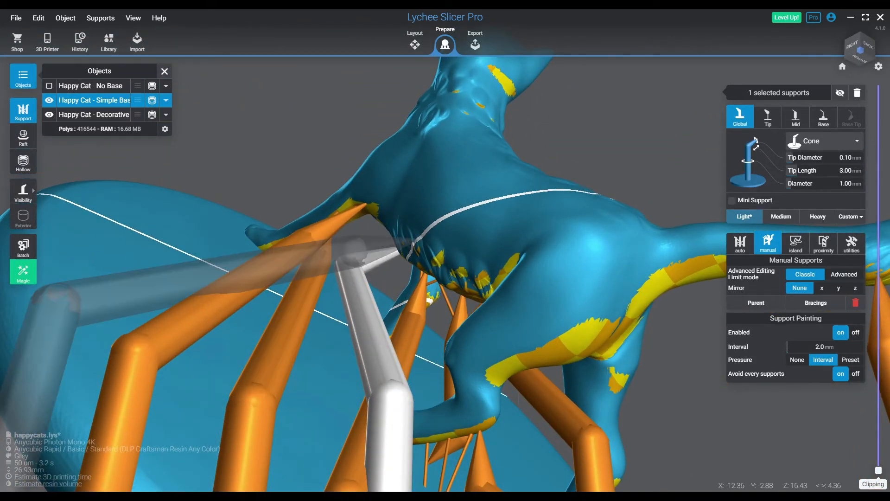
{"action": "left_click", "coordinate": [414, 242]}
{"action": "left_click", "coordinate": [441, 250]}
Step: Place light supports with a 3.00 mm tip length beneath the yellow areas of the simple-base cat's thigh, rump and tail root
{"action": "right_click_drag", "start_coordinate": [598, 350], "coordinate": [459, 324]}
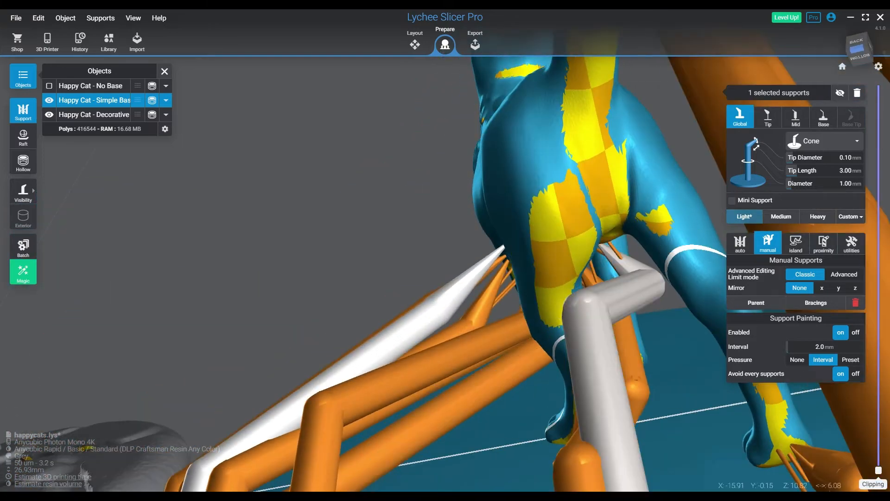
{"action": "left_click", "coordinate": [553, 245]}
{"action": "left_click", "coordinate": [590, 93]}
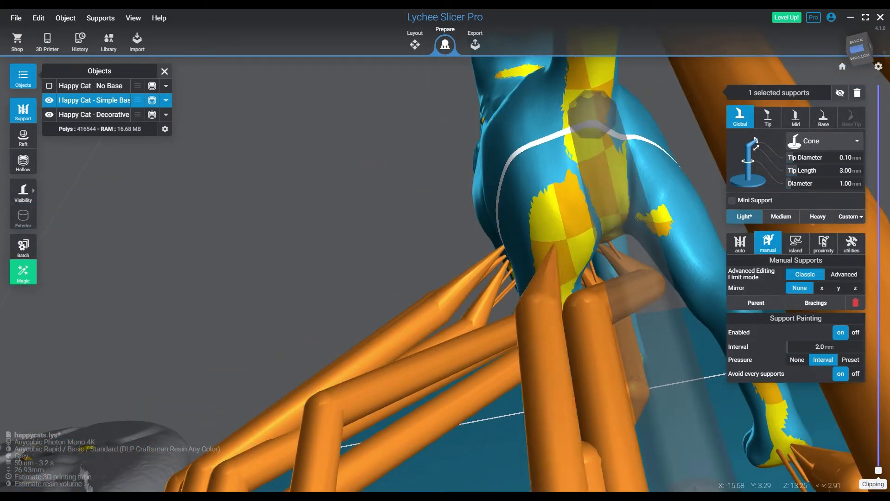
{"action": "middle_click_drag", "start_coordinate": [589, 102], "coordinate": [526, 232]}
{"action": "left_click", "coordinate": [517, 116]}
{"action": "right_click_drag", "start_coordinate": [510, 251], "coordinate": [575, 278]}
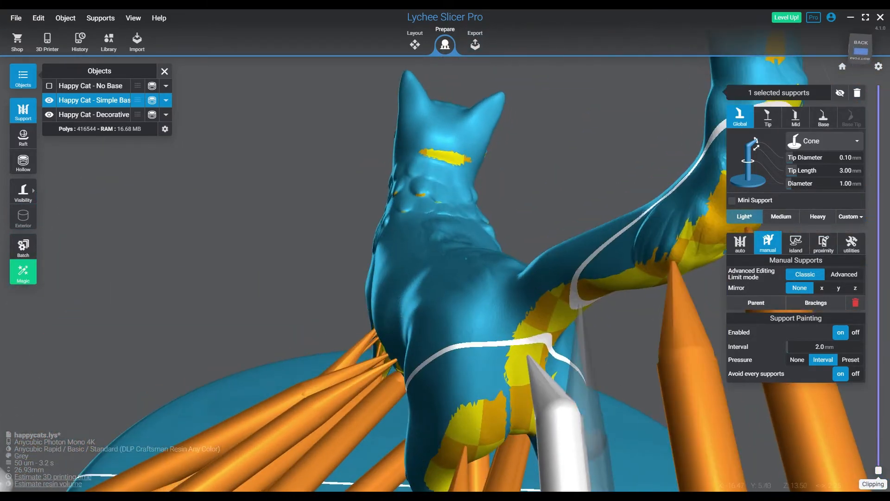
{"action": "left_click", "coordinate": [580, 304]}
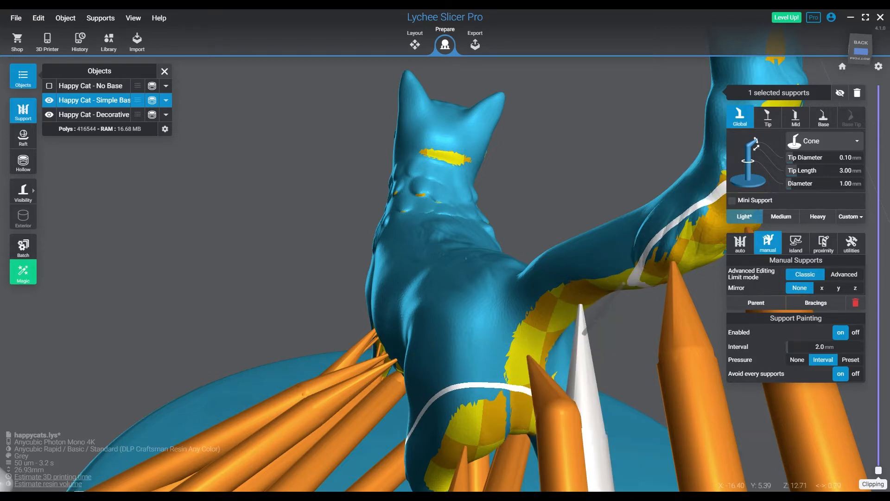
Step: Add mini supports branching off the light supports to the yellow areas around the simple-base cat's tail root
{"action": "left_click_drag", "start_coordinate": [624, 284], "coordinate": [577, 344]}
{"action": "left_click_drag", "start_coordinate": [552, 313], "coordinate": [578, 339]}
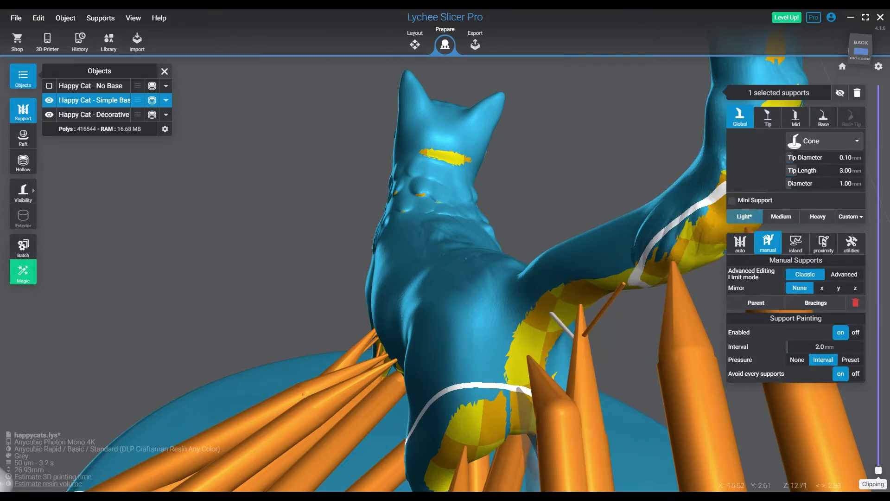
{"action": "left_click_drag", "start_coordinate": [517, 391], "coordinate": [551, 408]}
{"action": "left_click_drag", "start_coordinate": [540, 331], "coordinate": [533, 375]}
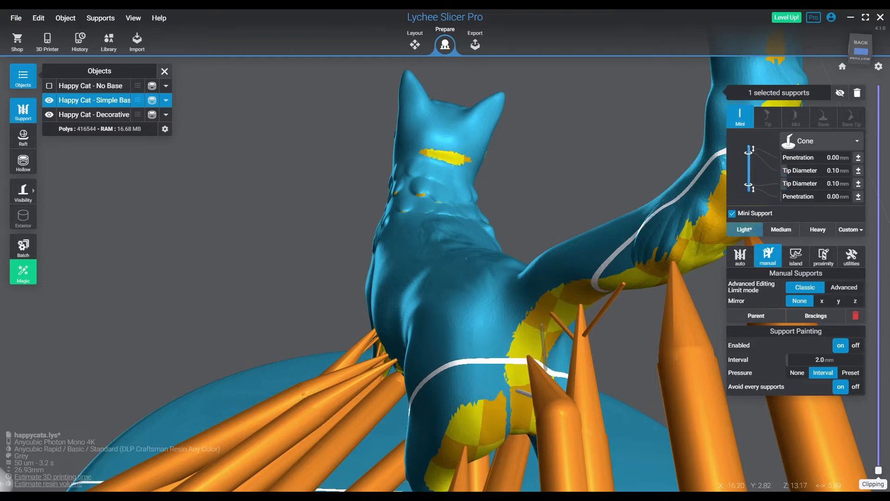
{"action": "left_click", "coordinate": [554, 408]}
Step: Add mini supports beneath the outer part of the simple-base cat's tail, branching off its two light supports
{"action": "right_click_drag", "start_coordinate": [554, 371], "coordinate": [417, 362]}
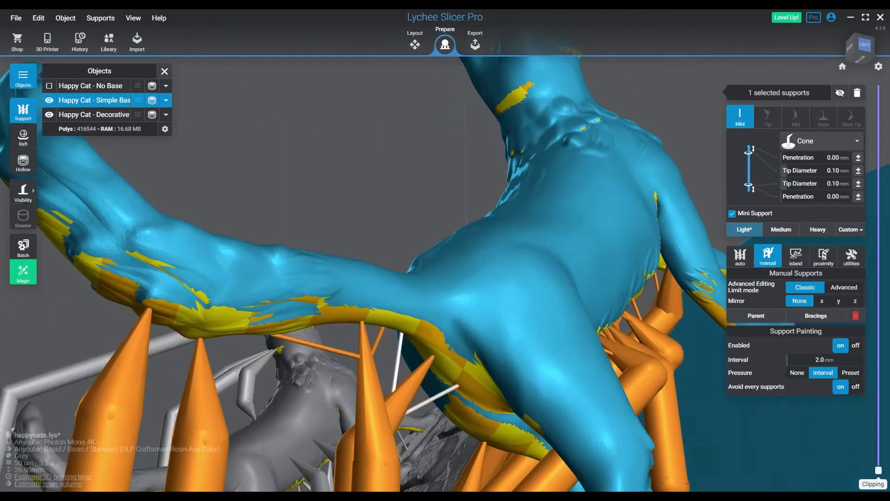
{"action": "left_click_drag", "start_coordinate": [105, 288], "coordinate": [133, 347]}
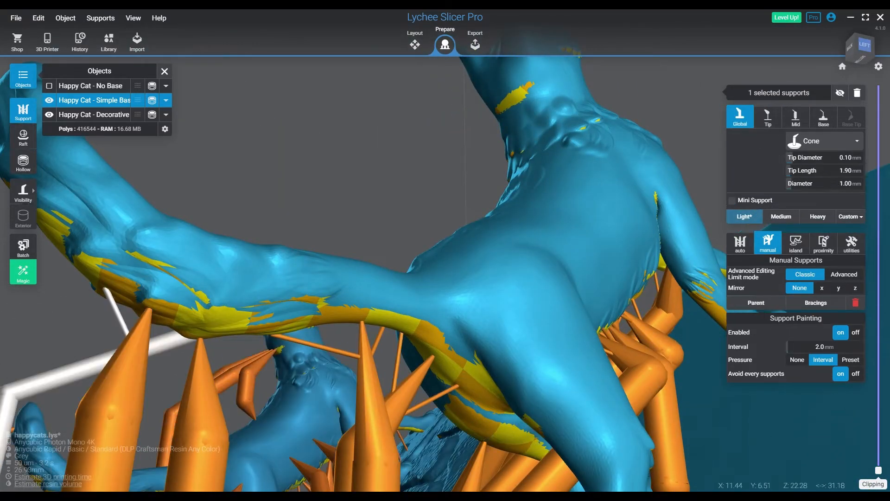
{"action": "left_click_drag", "start_coordinate": [186, 326], "coordinate": [130, 356]}
{"action": "left_click_drag", "start_coordinate": [245, 332], "coordinate": [207, 356]}
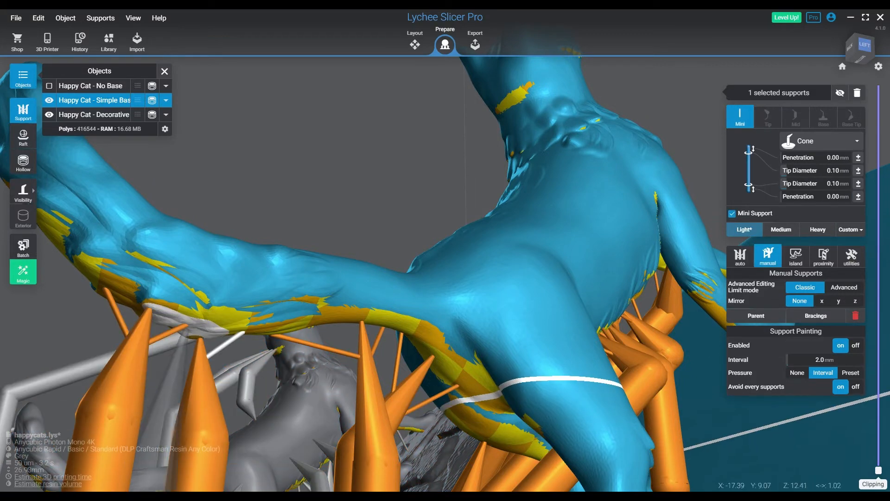
{"action": "left_click_drag", "start_coordinate": [187, 326], "coordinate": [195, 351]}
Step: Add light supports with a 3.00 mm tip length at the back of the simple-base cat's neck and on its hind leg
{"action": "mouse_move", "coordinate": [371, 302]}
{"action": "right_mouse_down"}
{"action": "mouse_move", "coordinate": [153, 296]}
{"action": "mouse_move", "coordinate": [100, 313]}
{"action": "right_mouse_up"}
{"action": "left_click", "coordinate": [396, 68]}
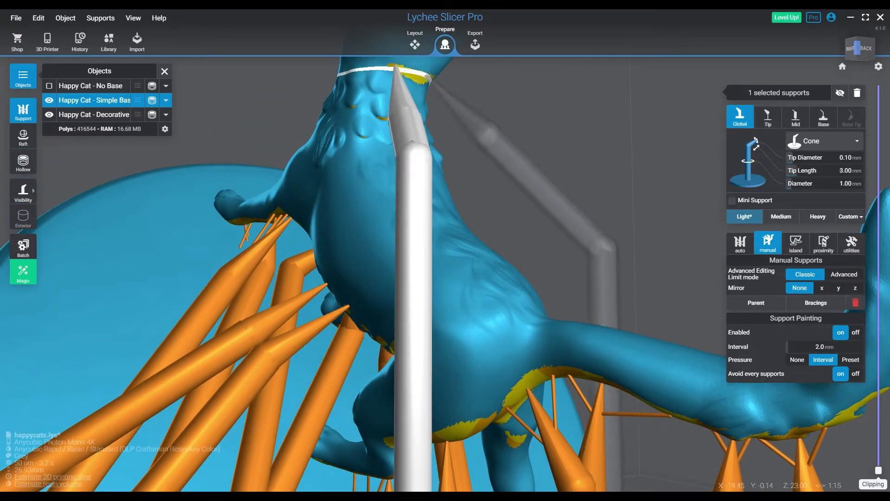
{"action": "left_click", "coordinate": [430, 78]}
{"action": "left_click", "coordinate": [421, 77]}
{"action": "right_click_drag", "start_coordinate": [524, 328], "coordinate": [355, 229]}
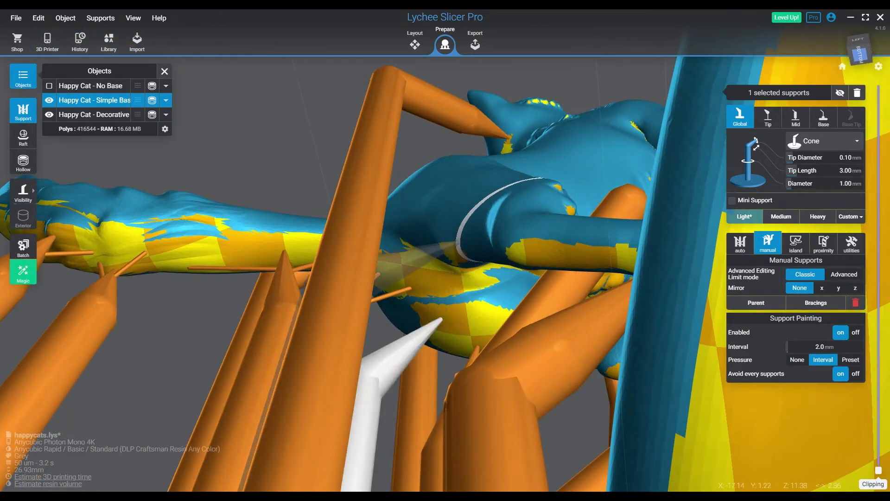
{"action": "left_click", "coordinate": [458, 243]}
Step: Show only the support tips and paint a ring of light supports around the rim of the simple base's underside at a 2.0 mm interval
{"action": "right_click_drag", "start_coordinate": [613, 260], "coordinate": [535, 306]}
{"action": "scroll", "coordinate": [517, 246], "scroll_direction": "down", "scroll_amount": 8}
{"action": "scroll", "coordinate": [533, 261], "scroll_direction": "down", "scroll_amount": 3}
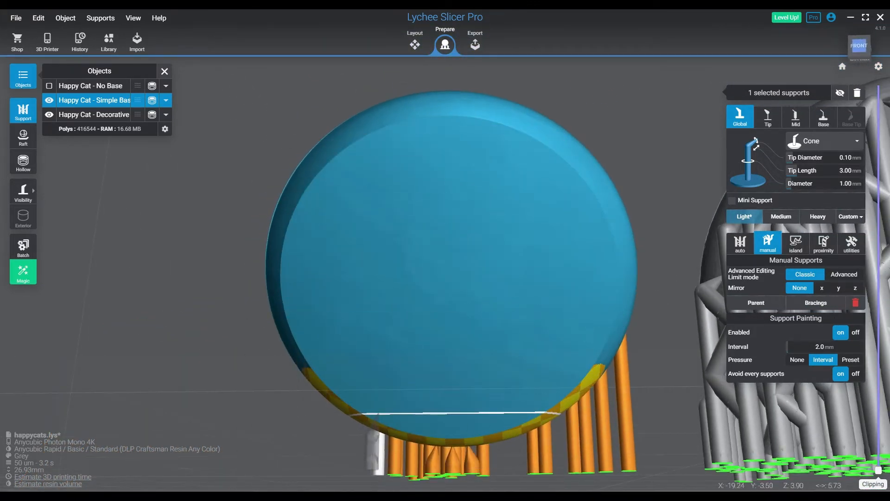
{"action": "key", "text": "v"}
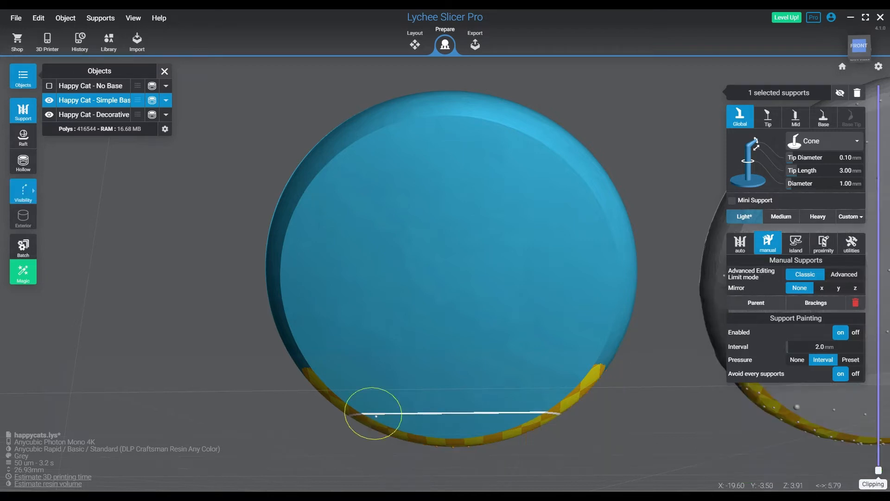
{"action": "mouse_move", "coordinate": [294, 291]}
{"action": "left_mouse_down"}
{"action": "mouse_move", "coordinate": [301, 235]}
{"action": "mouse_move", "coordinate": [334, 169]}
{"action": "mouse_move", "coordinate": [386, 137]}
{"action": "mouse_move", "coordinate": [438, 128]}
{"action": "mouse_move", "coordinate": [502, 139]}
{"action": "mouse_move", "coordinate": [595, 203]}
{"action": "mouse_move", "coordinate": [608, 293]}
{"action": "mouse_move", "coordinate": [576, 378]}
{"action": "mouse_move", "coordinate": [555, 396]}
{"action": "left_mouse_up"}
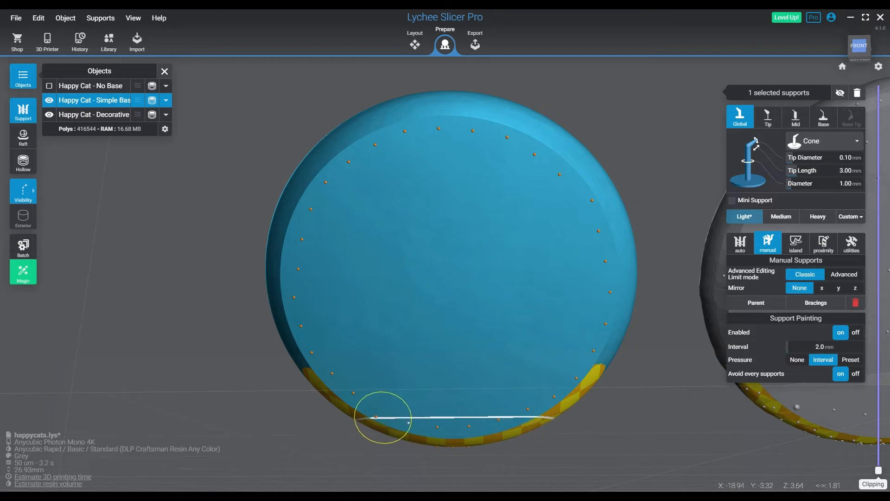
{"action": "left_click_drag", "start_coordinate": [383, 416], "coordinate": [383, 416]}
{"action": "right_click_drag", "start_coordinate": [383, 416], "coordinate": [385, 380]}
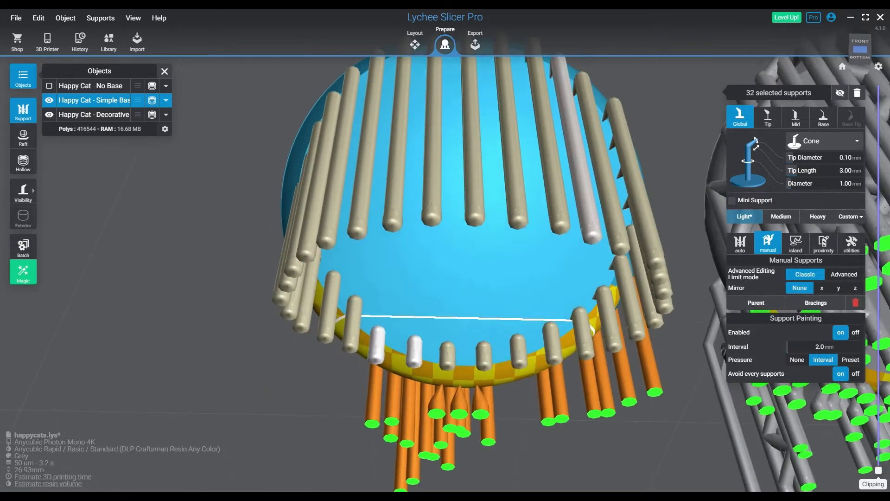
{"action": "key", "text": "space"}
Step: Paint rows of light supports across the interior of the simple base's underside at a 2.0 mm interval
{"action": "mouse_move", "coordinate": [390, 300]}
{"action": "left_mouse_down"}
{"action": "mouse_move", "coordinate": [407, 312]}
{"action": "mouse_move", "coordinate": [522, 308]}
{"action": "mouse_move", "coordinate": [586, 248]}
{"action": "mouse_move", "coordinate": [590, 179]}
{"action": "mouse_move", "coordinate": [547, 118]}
{"action": "mouse_move", "coordinate": [447, 70]}
{"action": "mouse_move", "coordinate": [388, 89]}
{"action": "mouse_move", "coordinate": [342, 169]}
{"action": "mouse_move", "coordinate": [363, 267]}
{"action": "mouse_move", "coordinate": [418, 278]}
{"action": "mouse_move", "coordinate": [541, 221]}
{"action": "mouse_move", "coordinate": [505, 129]}
{"action": "mouse_move", "coordinate": [429, 126]}
{"action": "mouse_move", "coordinate": [383, 206]}
{"action": "mouse_move", "coordinate": [419, 248]}
{"action": "mouse_move", "coordinate": [496, 159]}
{"action": "mouse_move", "coordinate": [440, 159]}
{"action": "mouse_move", "coordinate": [446, 173]}
{"action": "mouse_move", "coordinate": [457, 162]}
{"action": "left_mouse_up"}
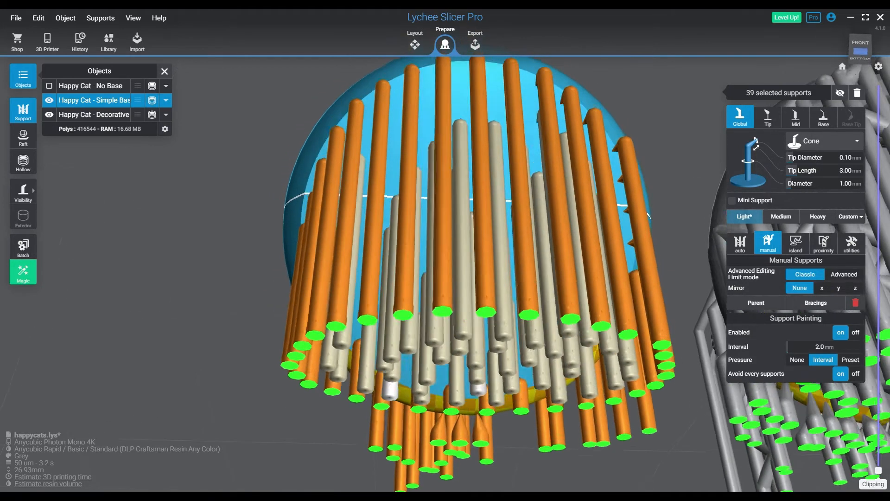
{"action": "right_click_drag", "start_coordinate": [457, 208], "coordinate": [473, 153]}
{"action": "middle_click_drag", "start_coordinate": [473, 153], "coordinate": [498, 263]}
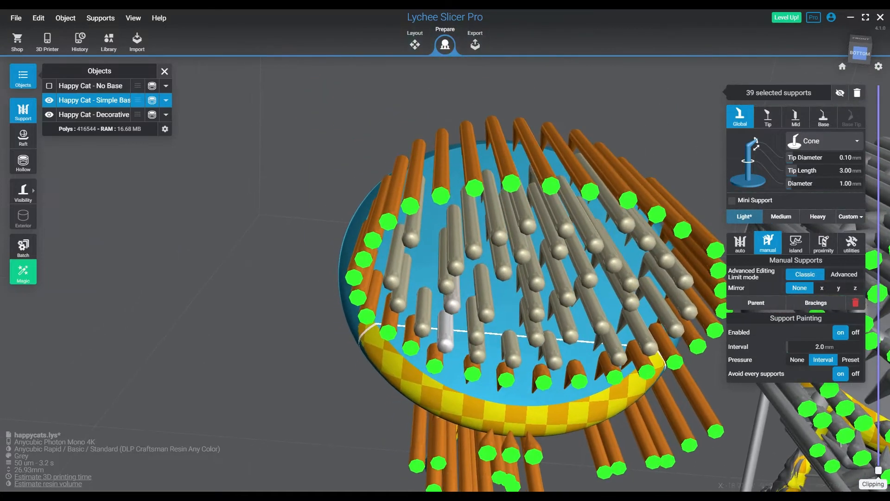
{"action": "right_click_drag", "start_coordinate": [496, 262], "coordinate": [493, 232]}
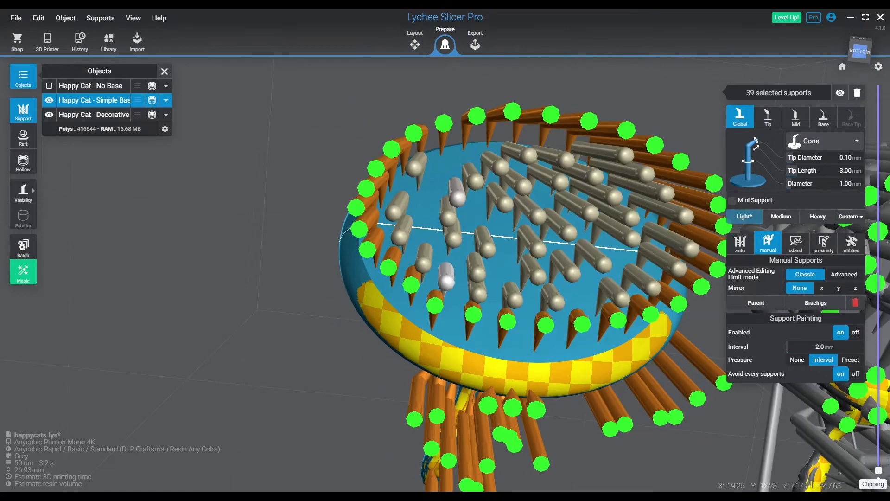
Step: Add single light supports in the remaining gaps near the upper part of the simple base's underside
{"action": "left_click", "coordinate": [452, 147]}
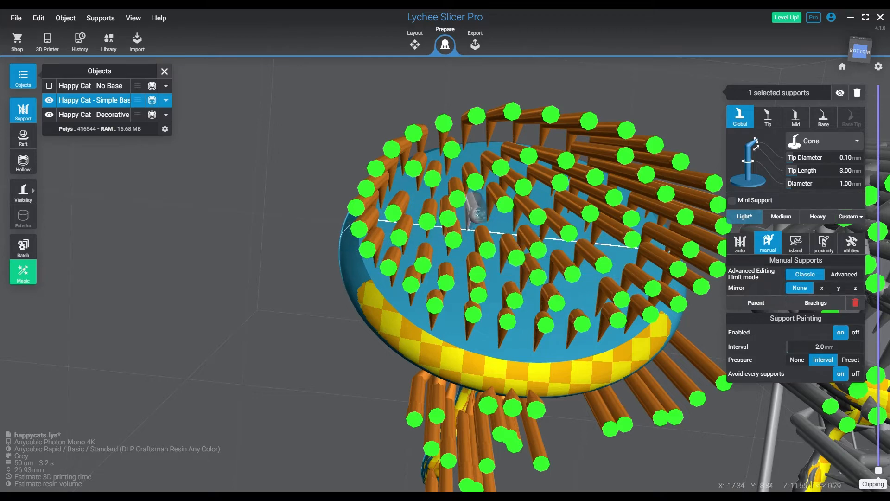
{"action": "right_click_drag", "start_coordinate": [469, 228], "coordinate": [476, 183]}
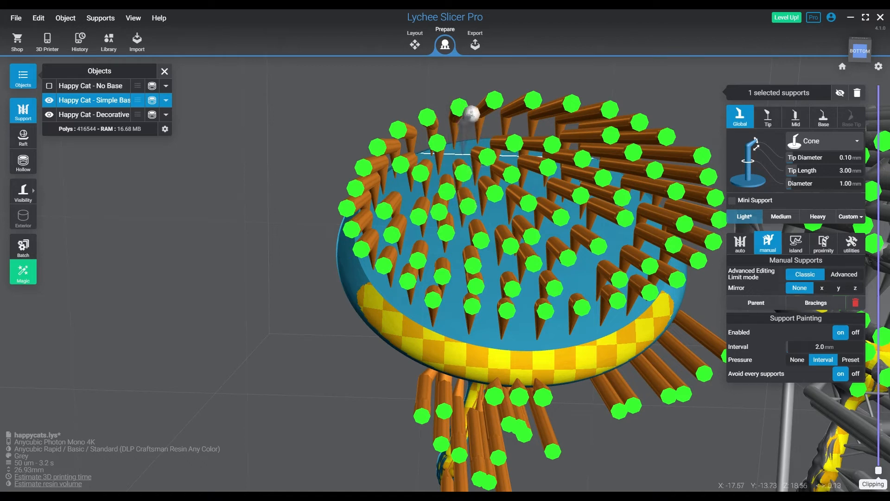
{"action": "left_click", "coordinate": [463, 152]}
{"action": "right_click_drag", "start_coordinate": [551, 281], "coordinate": [529, 284]}
{"action": "scroll", "coordinate": [449, 179], "scroll_direction": "up", "scroll_amount": 4}
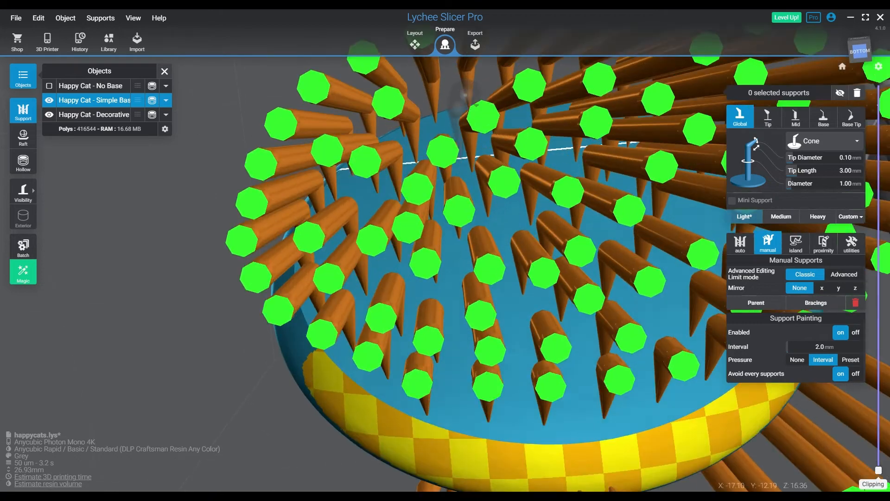
{"action": "left_click", "coordinate": [456, 139]}
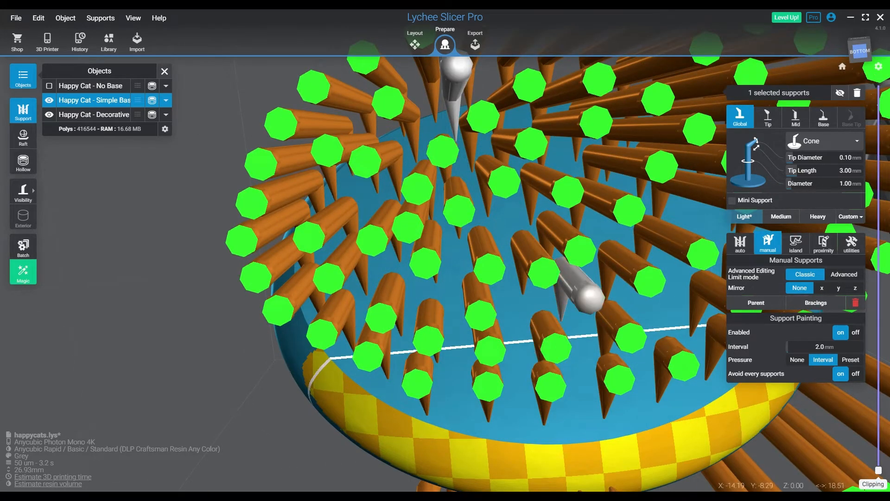
Step: Add three supports with the Medium preset, spread among the light ones on the simple base's underside
{"action": "left_click", "coordinate": [534, 263]}
{"action": "left_click", "coordinate": [781, 216]}
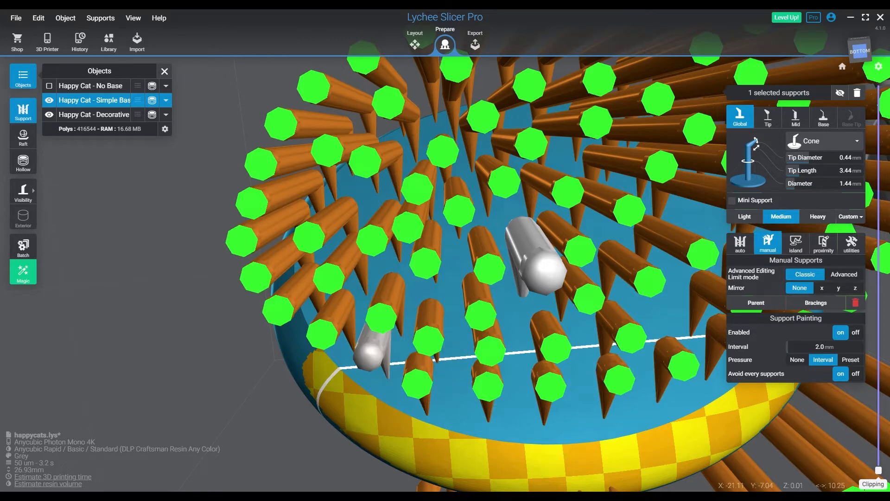
{"action": "left_click", "coordinate": [389, 376]}
{"action": "left_click", "coordinate": [781, 216]}
{"action": "middle_click_drag", "start_coordinate": [492, 364], "coordinate": [246, 382]}
{"action": "left_click", "coordinate": [516, 345]}
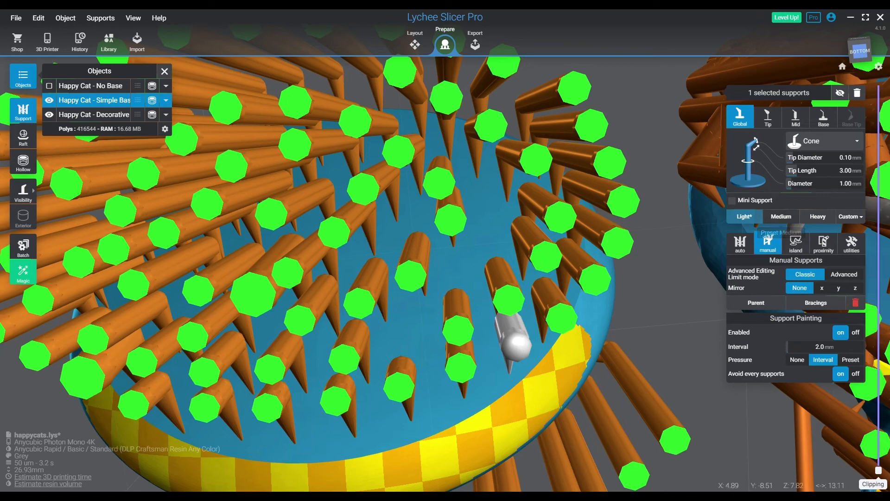
{"action": "left_click", "coordinate": [782, 217]}
{"action": "scroll", "coordinate": [452, 224], "scroll_direction": "down", "scroll_amount": 5}
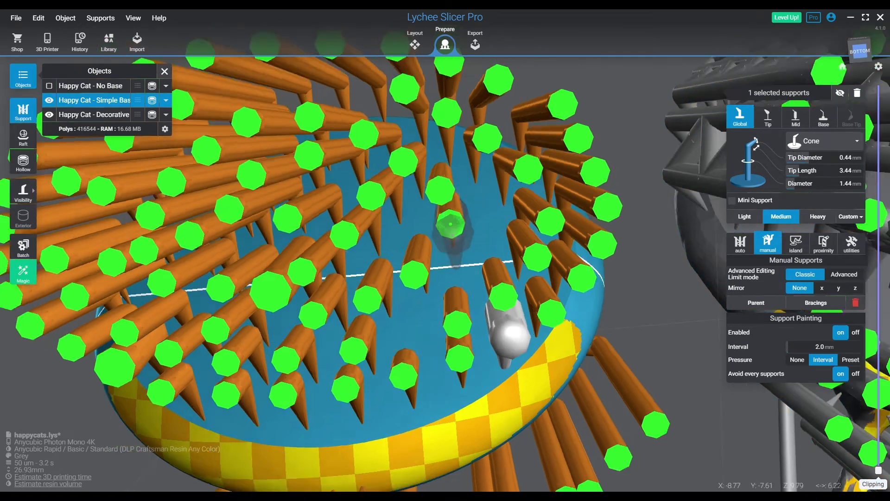
Step: Delete the stray red support line rising above the simple-base cat
{"action": "right_click_drag", "start_coordinate": [467, 282], "coordinate": [459, 406]}
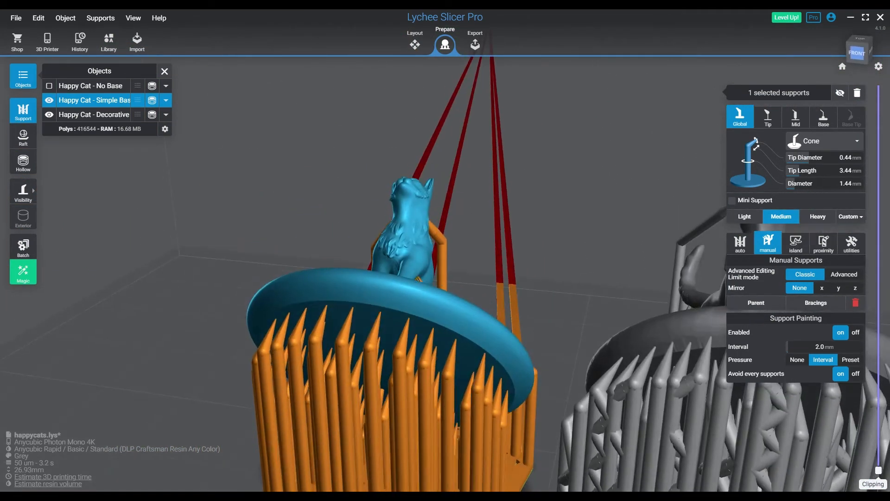
{"action": "left_click", "coordinate": [515, 204]}
{"action": "scroll", "coordinate": [514, 204], "scroll_direction": "up", "scroll_amount": 3}
{"action": "right_click_drag", "start_coordinate": [492, 260], "coordinate": [487, 215]}
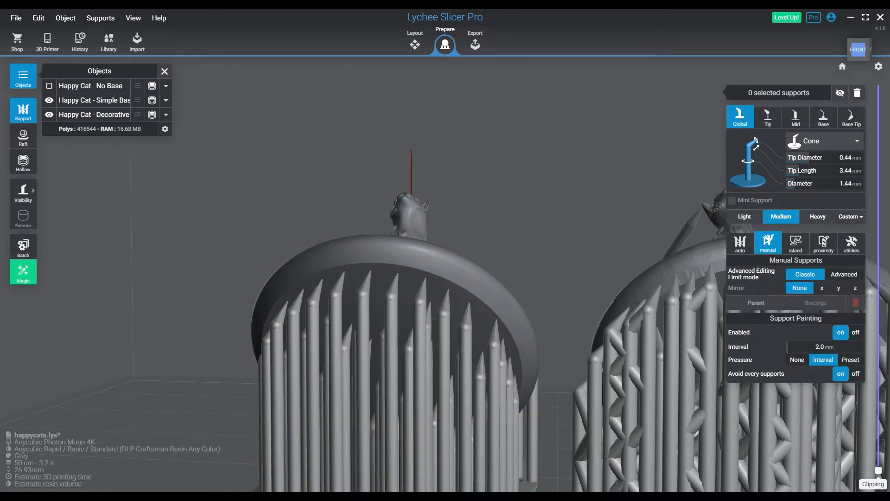
{"action": "left_click", "coordinate": [445, 262]}
{"action": "key", "text": "Delete"}
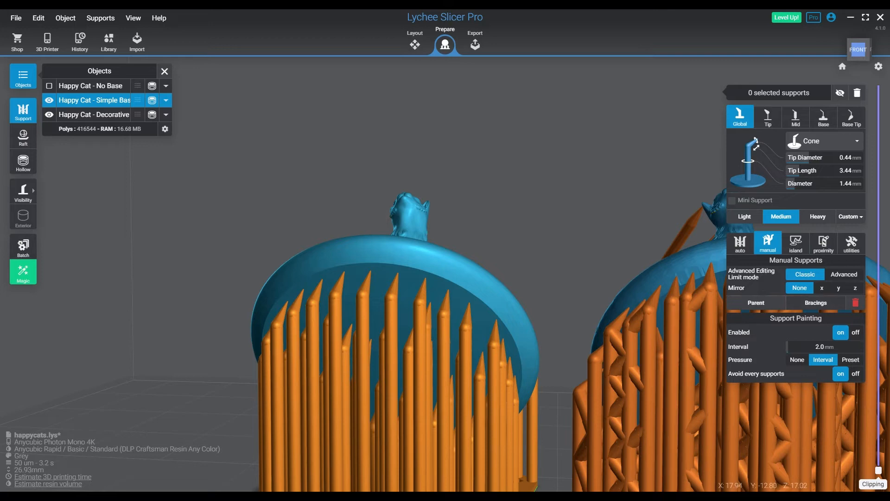
Step: Generate bracings between the supports of the simple-base cat
{"action": "left_click", "coordinate": [817, 302]}
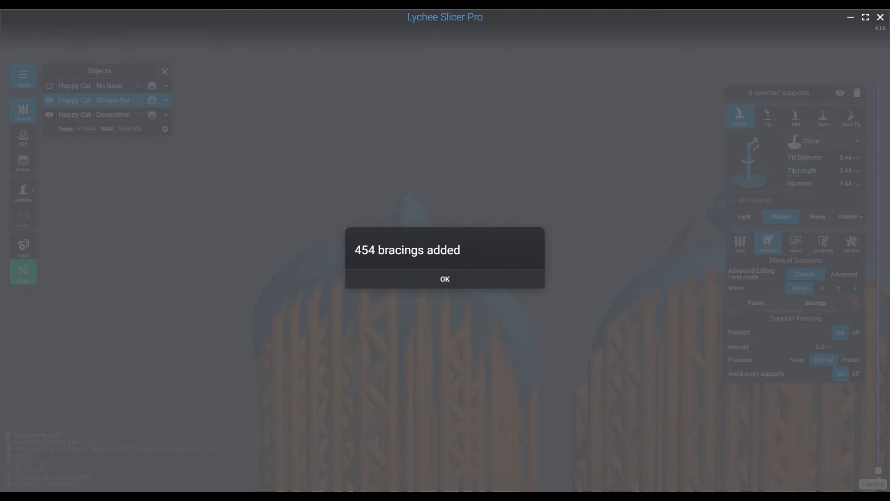
{"action": "key", "text": "Return"}
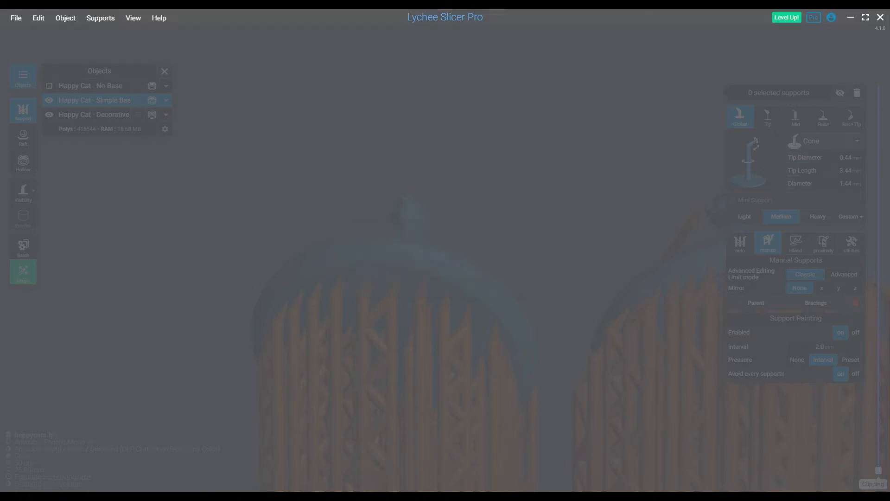
{"action": "right_click_drag", "start_coordinate": [533, 371], "coordinate": [580, 457]}
{"action": "right_click_drag", "start_coordinate": [407, 338], "coordinate": [473, 269]}
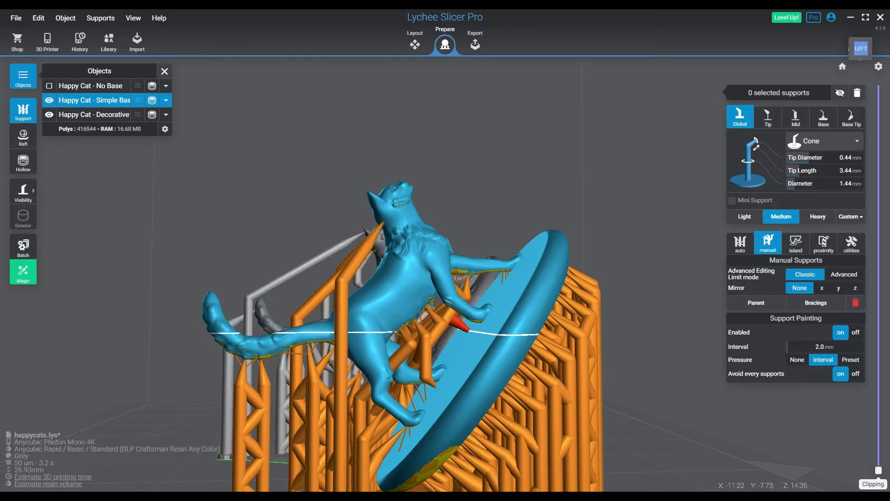
Step: Add a mini support with the Light preset between the underside of the cat's extended front leg and the base
{"action": "scroll", "coordinate": [463, 329], "scroll_direction": "up", "scroll_amount": 5}
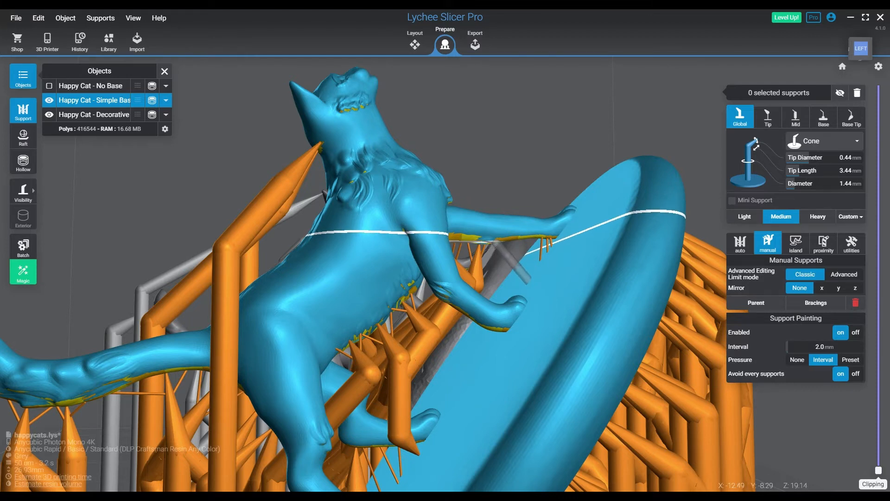
{"action": "left_click", "coordinate": [495, 242]}
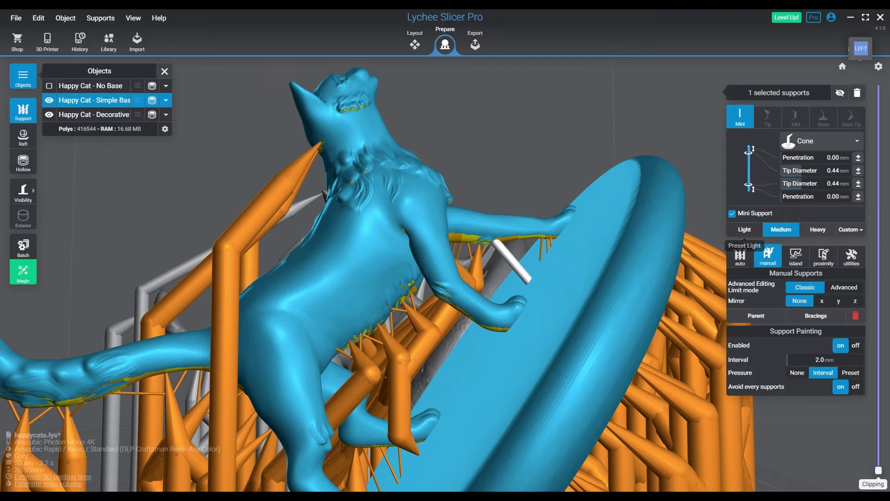
{"action": "left_click", "coordinate": [745, 230]}
Step: Add light supports with a 0.22 mm tip diameter along the yellow lower edge of the simple base
{"action": "right_click_drag", "start_coordinate": [638, 281], "coordinate": [508, 149]}
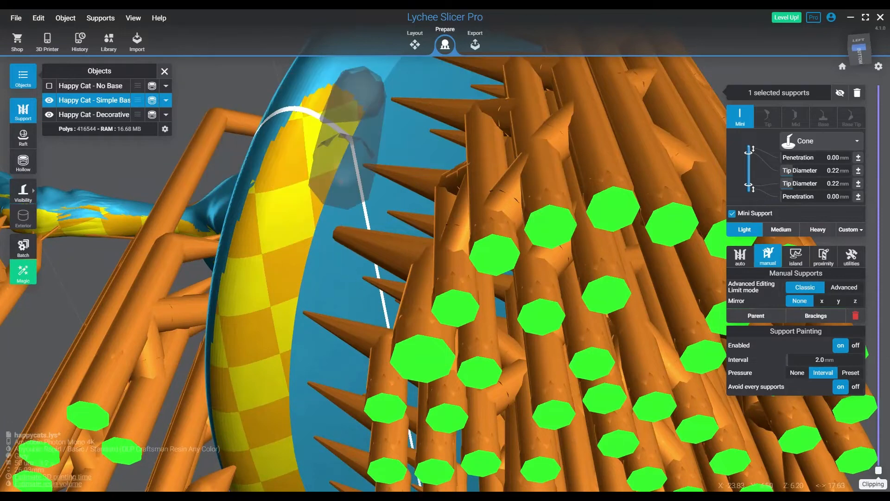
{"action": "left_click", "coordinate": [326, 132]}
{"action": "left_click", "coordinate": [279, 251]}
{"action": "middle_click_drag", "start_coordinate": [278, 278], "coordinate": [272, 47]}
{"action": "left_click", "coordinate": [254, 104]}
{"action": "left_click", "coordinate": [254, 207]}
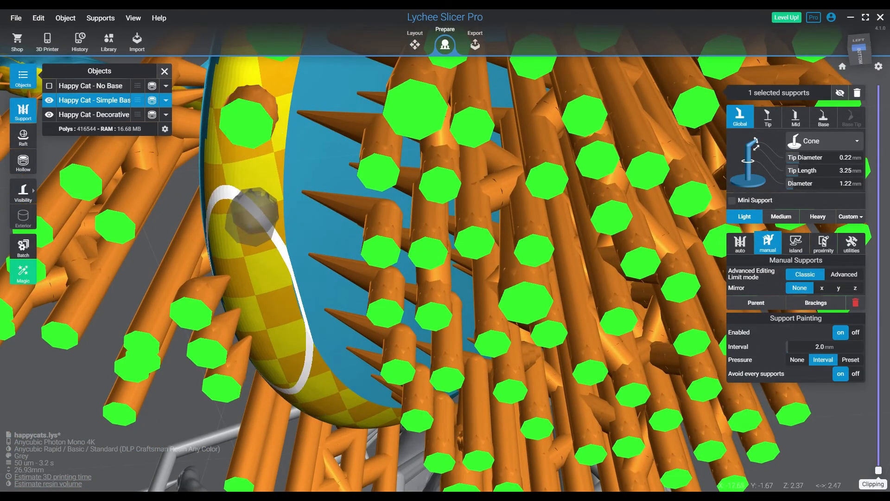
{"action": "left_click", "coordinate": [253, 216]}
{"action": "left_click", "coordinate": [256, 317]}
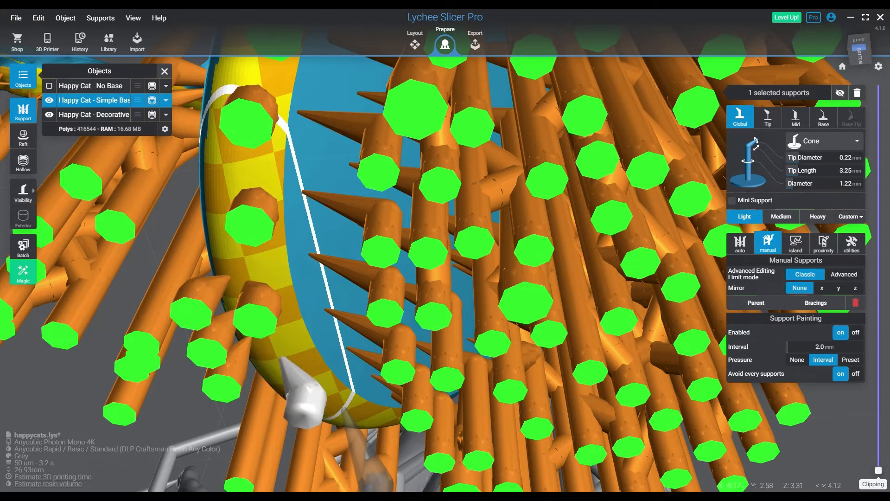
{"action": "left_click", "coordinate": [287, 363]}
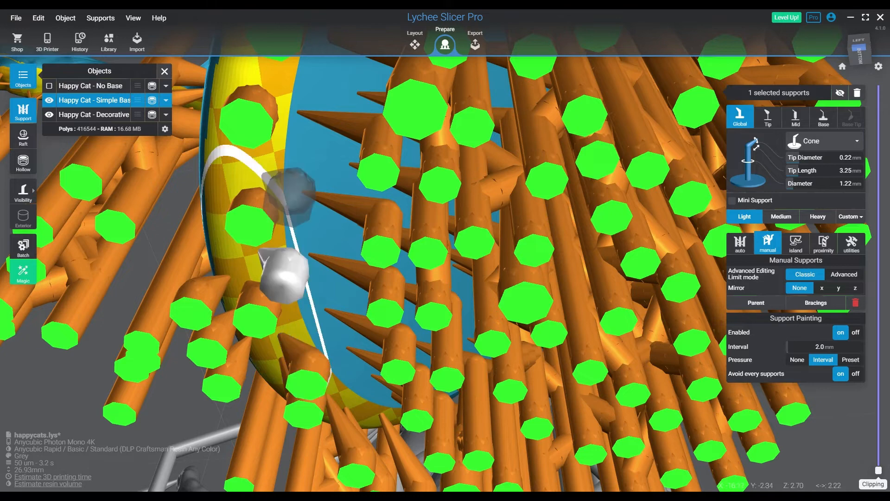
Step: Clip the view to the first layers and add mini supports branching off the nearby light supports to the base's lowest sliver
{"action": "right_click_drag", "start_coordinate": [355, 84], "coordinate": [319, 317]}
{"action": "left_click", "coordinate": [520, 222]}
{"action": "right_click_drag", "start_coordinate": [519, 223], "coordinate": [515, 282]}
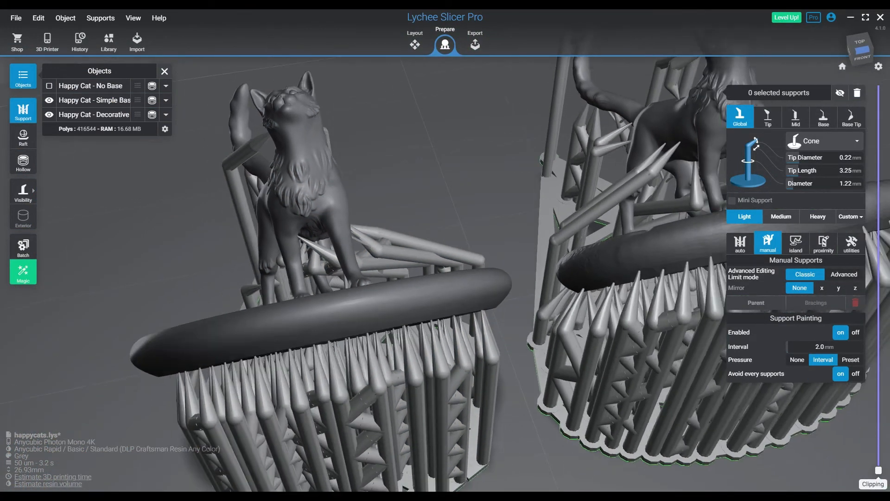
{"action": "scroll", "coordinate": [446, 250], "scroll_direction": "down", "scroll_amount": 2}
{"action": "left_click_drag", "start_coordinate": [879, 470], "coordinate": [879, 440]}
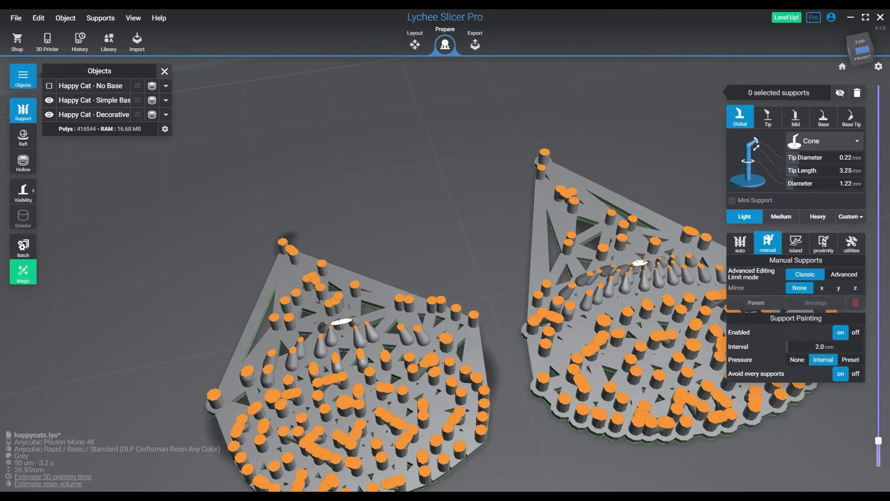
{"action": "right_click_drag", "start_coordinate": [349, 364], "coordinate": [505, 213]}
{"action": "right_click_drag", "start_coordinate": [498, 318], "coordinate": [461, 244]}
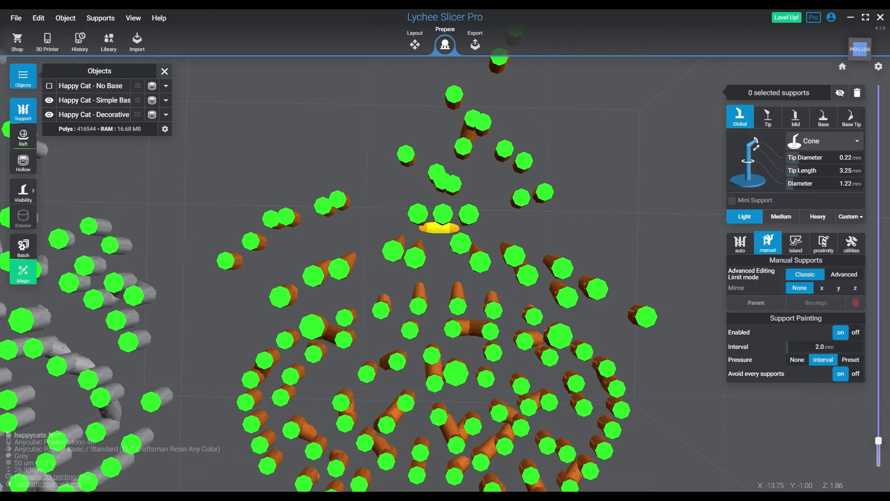
{"action": "left_click", "coordinate": [439, 228]}
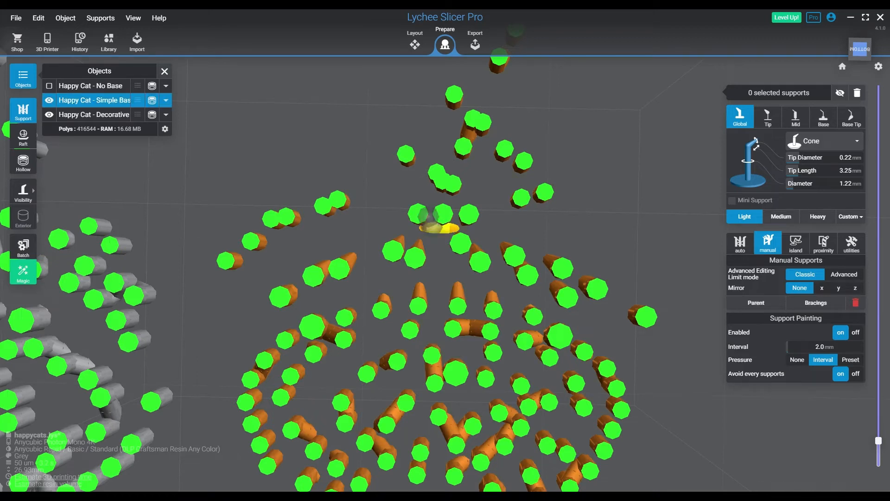
{"action": "left_click", "coordinate": [432, 227]}
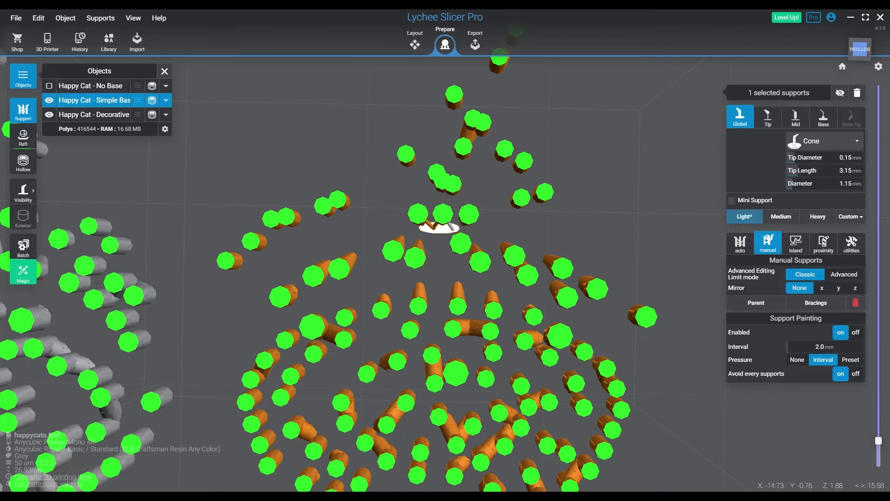
{"action": "left_click", "coordinate": [469, 215]}
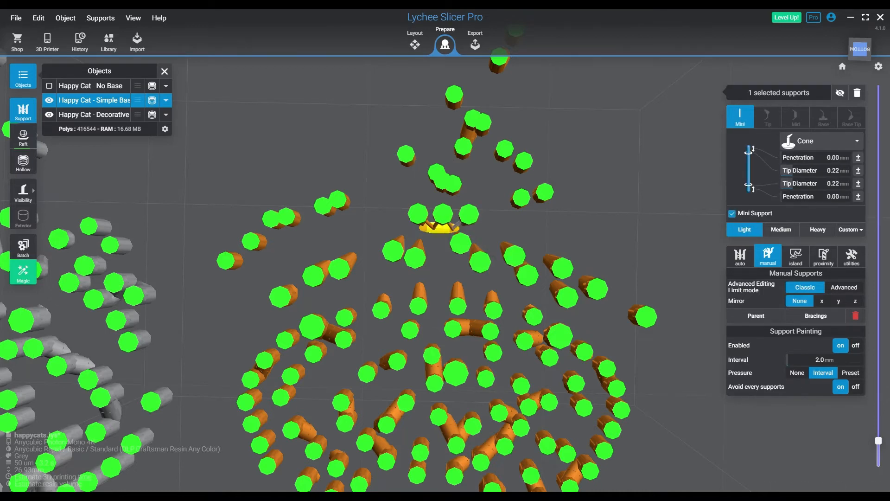
Step: Raise the clipping height slightly and add more light supports along the exposed lower edge of the simple base
{"action": "right_click_drag", "start_coordinate": [513, 254], "coordinate": [499, 404]}
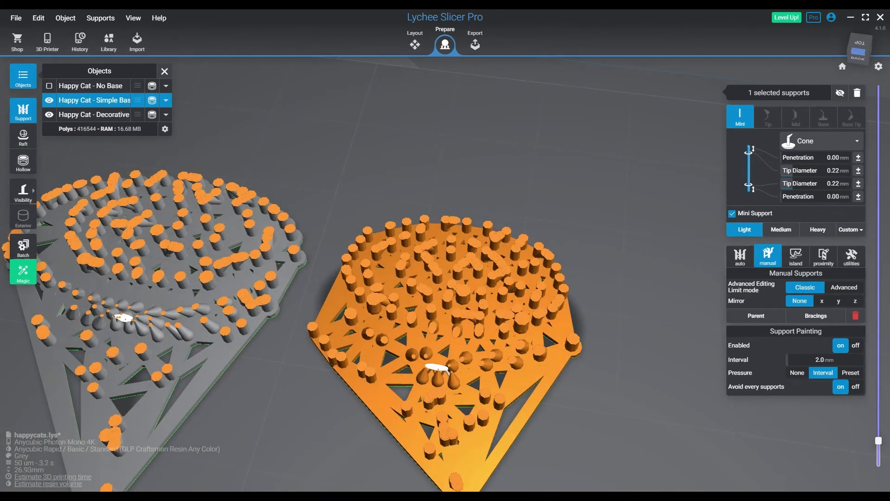
{"action": "mouse_move", "coordinate": [879, 440]}
{"action": "left_click_drag", "start_coordinate": [879, 442], "coordinate": [879, 420]}
{"action": "right_click_drag", "start_coordinate": [511, 399], "coordinate": [438, 269]}
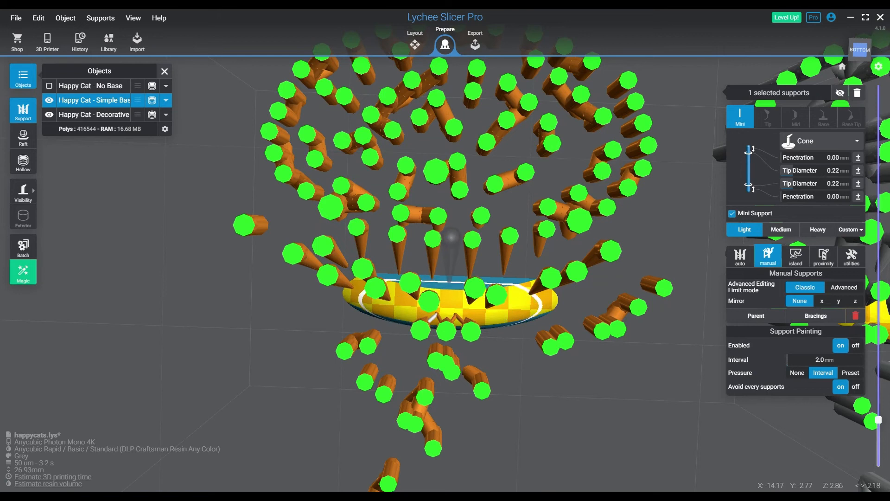
{"action": "left_click", "coordinate": [451, 237]}
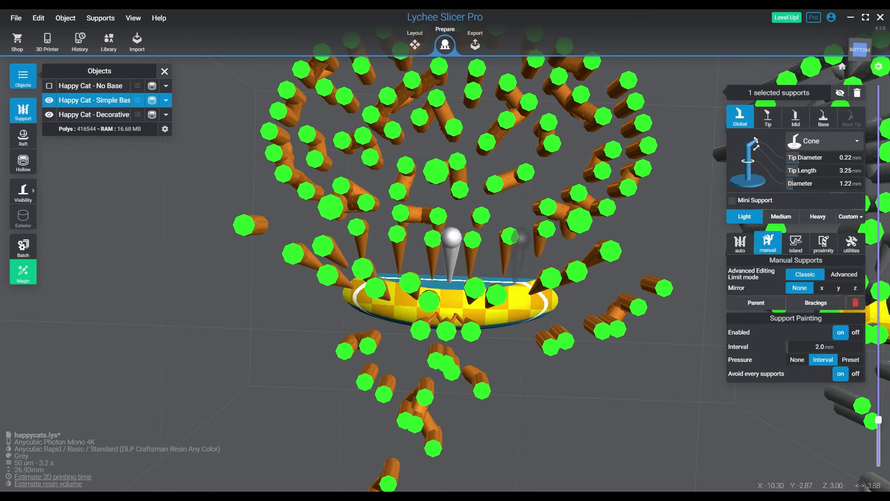
{"action": "left_click", "coordinate": [521, 237]}
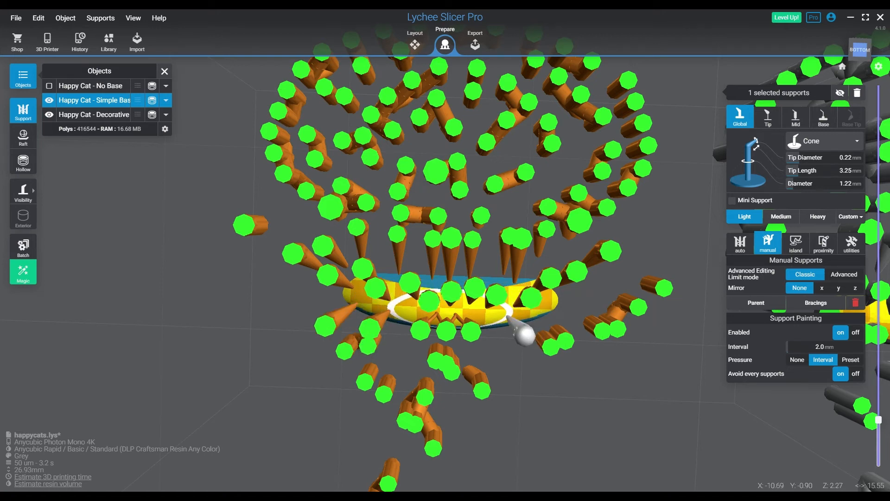
Step: Examine the simple-base cat layer by layer through its full height, checking the base, legs and mini supports for unsupported areas
{"action": "right_click_drag", "start_coordinate": [520, 273], "coordinate": [500, 426]}
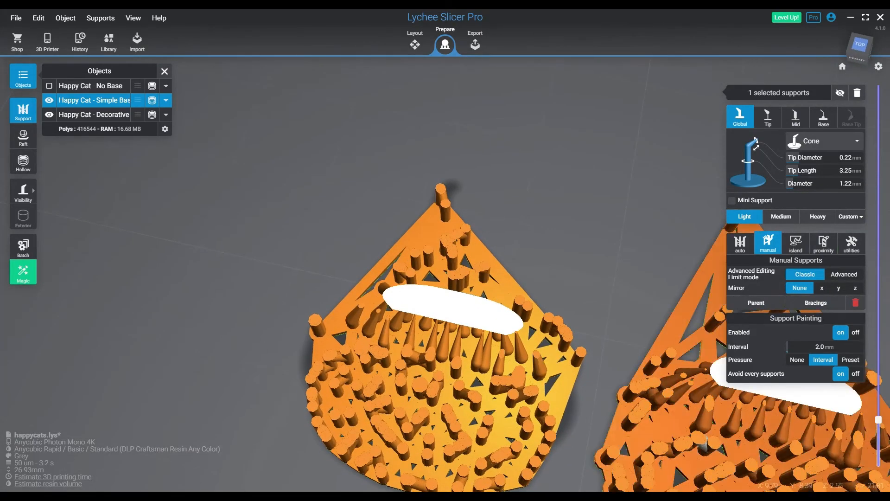
{"action": "left_click_drag", "start_coordinate": [878, 420], "coordinate": [879, 328]}
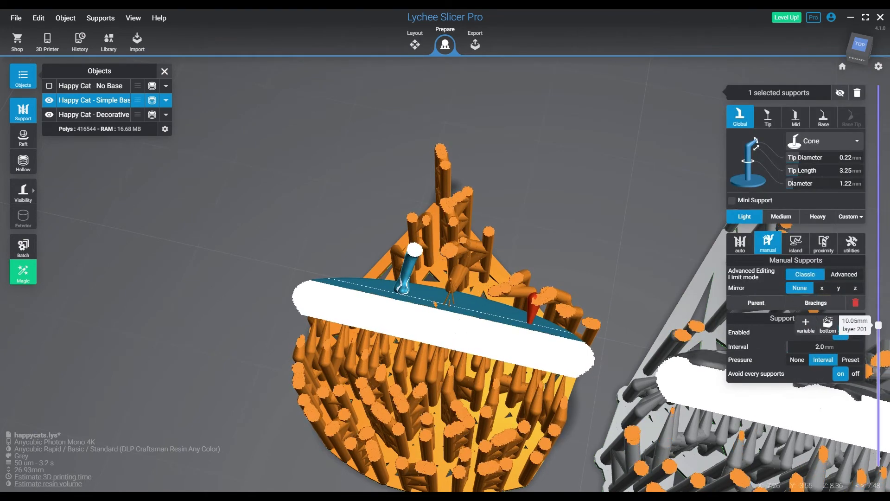
{"action": "right_click_drag", "start_coordinate": [457, 327], "coordinate": [306, 197]}
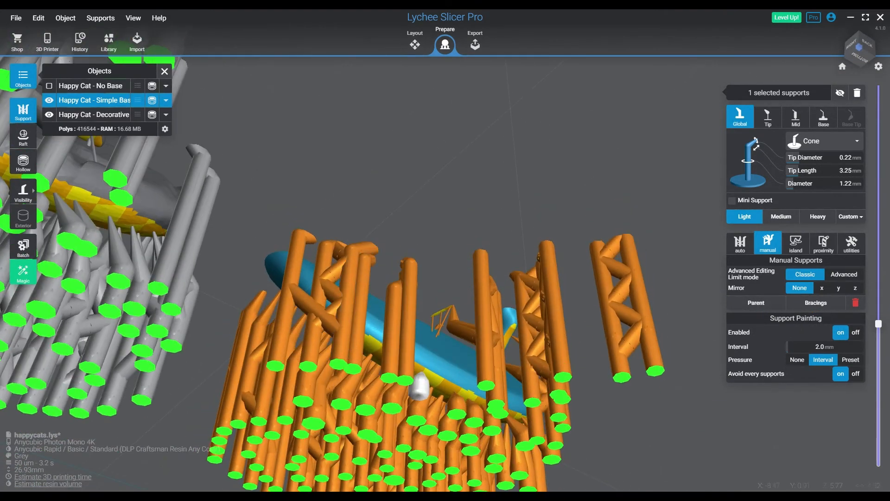
{"action": "left_click", "coordinate": [434, 322]}
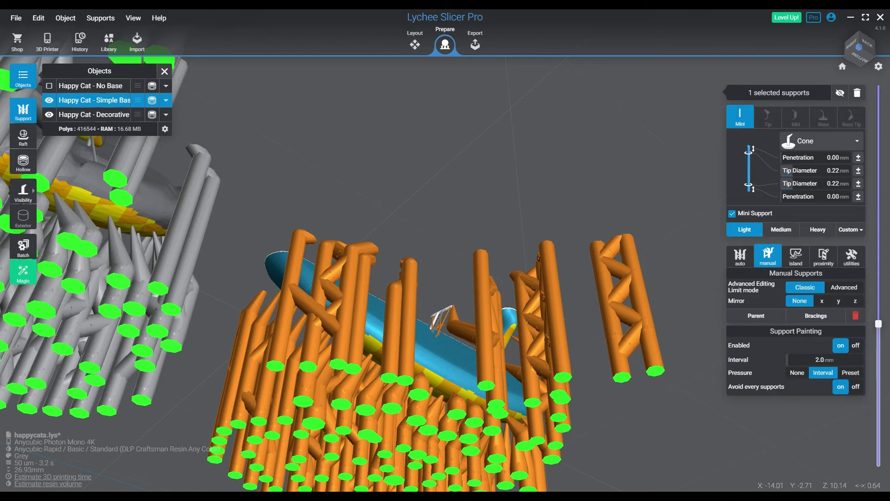
{"action": "right_click_drag", "start_coordinate": [434, 322], "coordinate": [292, 412]}
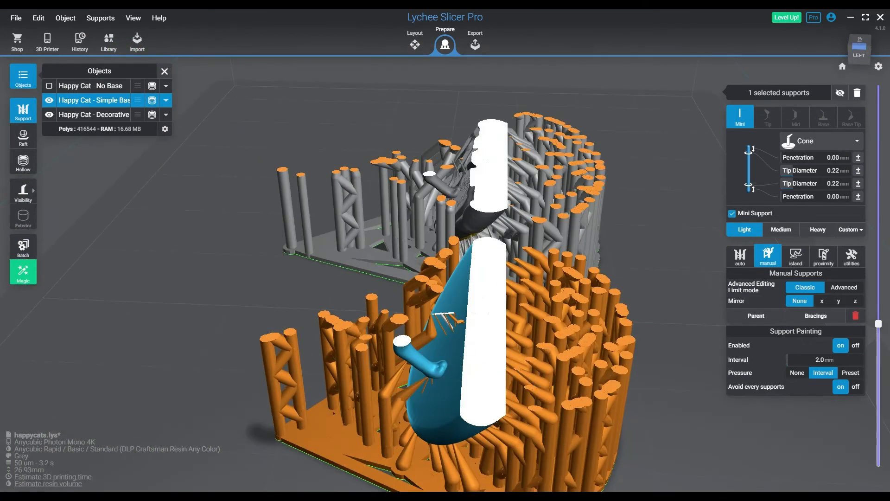
{"action": "mouse_move", "coordinate": [879, 324]}
{"action": "left_click_drag", "start_coordinate": [878, 323], "coordinate": [878, 254]}
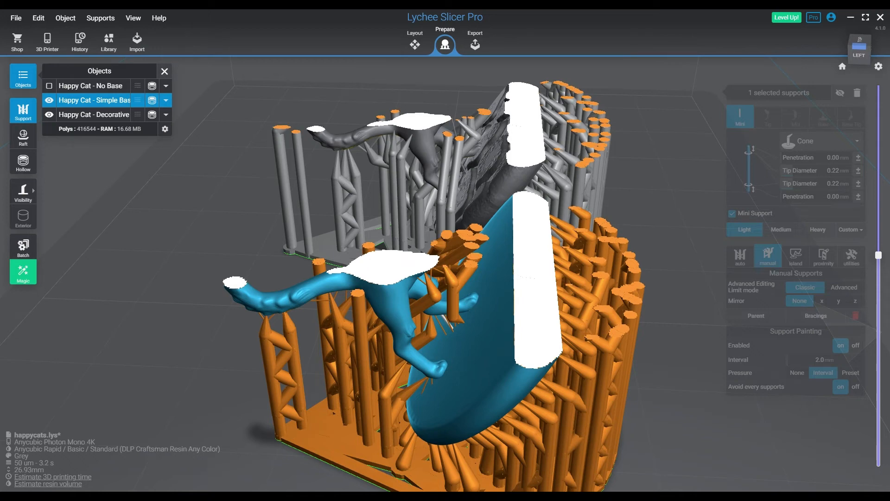
{"action": "left_click_drag", "start_coordinate": [878, 255], "coordinate": [879, 98]}
{"action": "left_click_drag", "start_coordinate": [879, 98], "coordinate": [879, 469]}
{"action": "right_click_drag", "start_coordinate": [519, 260], "coordinate": [394, 329]}
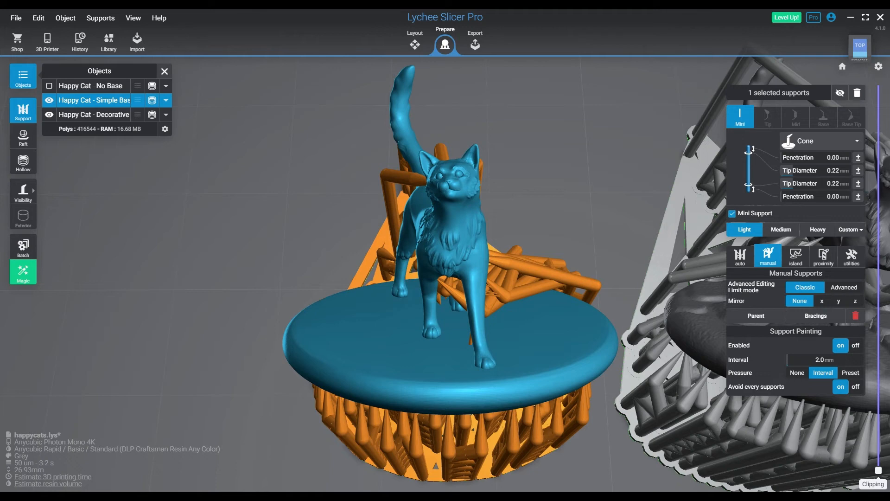
Step: Add light supports with a 0.22 mm tip diameter to both ears and the tail tip of the simple-base cat
{"action": "scroll", "coordinate": [517, 214], "scroll_direction": "down", "scroll_amount": 8}
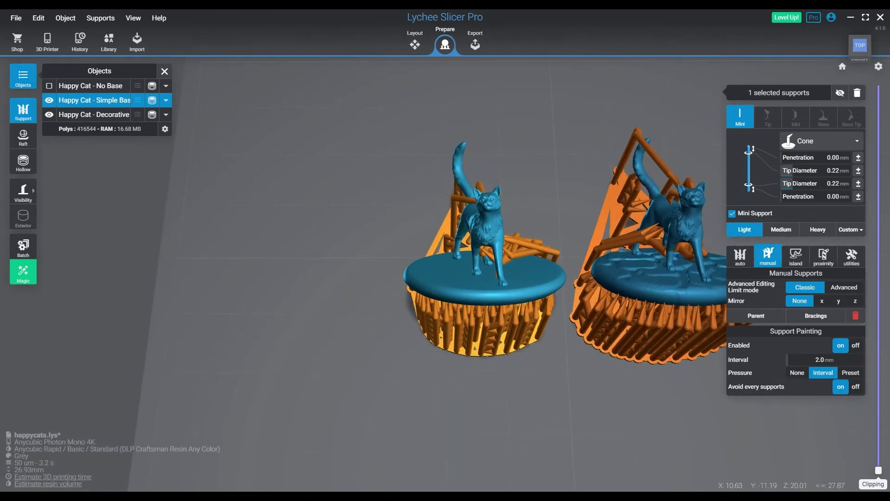
{"action": "right_click_drag", "start_coordinate": [557, 288], "coordinate": [324, 204]}
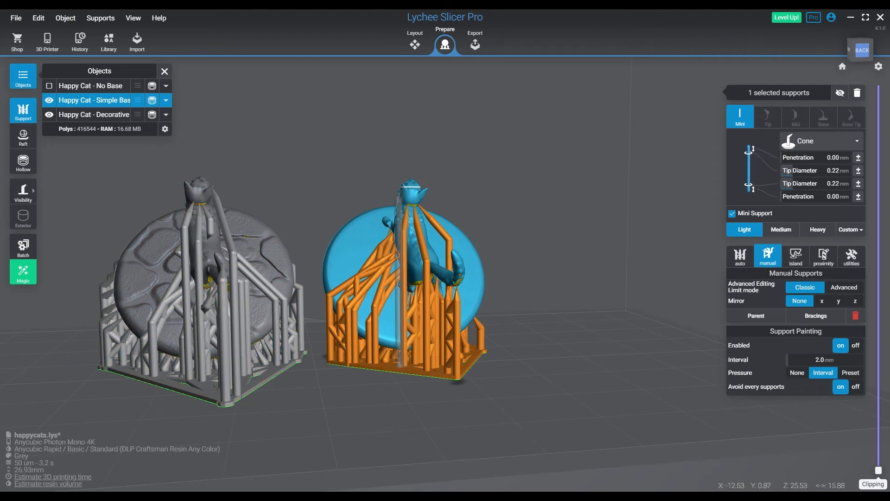
{"action": "left_click", "coordinate": [410, 188]}
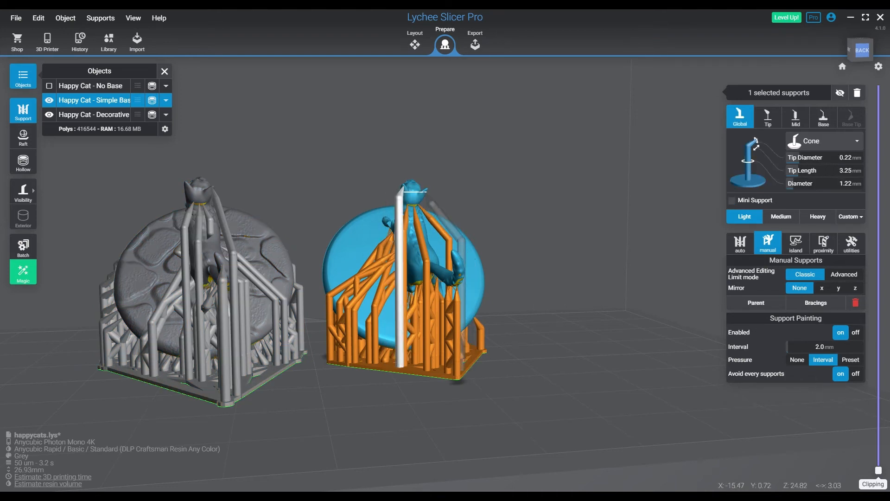
{"action": "right_click_drag", "start_coordinate": [519, 259], "coordinate": [455, 267]}
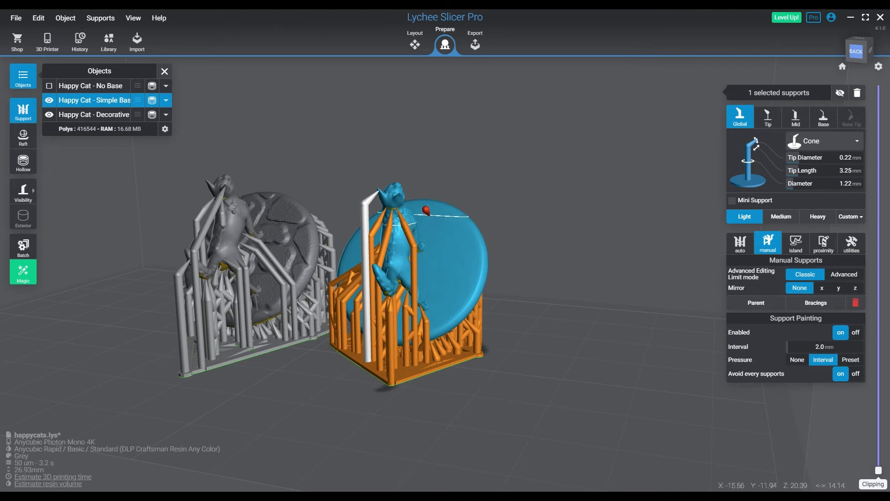
{"action": "left_click", "coordinate": [403, 198]}
{"action": "mouse_move", "coordinate": [404, 199]}
{"action": "right_mouse_down"}
{"action": "mouse_move", "coordinate": [440, 216]}
{"action": "mouse_move", "coordinate": [496, 202]}
{"action": "mouse_move", "coordinate": [419, 215]}
{"action": "mouse_move", "coordinate": [406, 209]}
{"action": "right_mouse_up"}
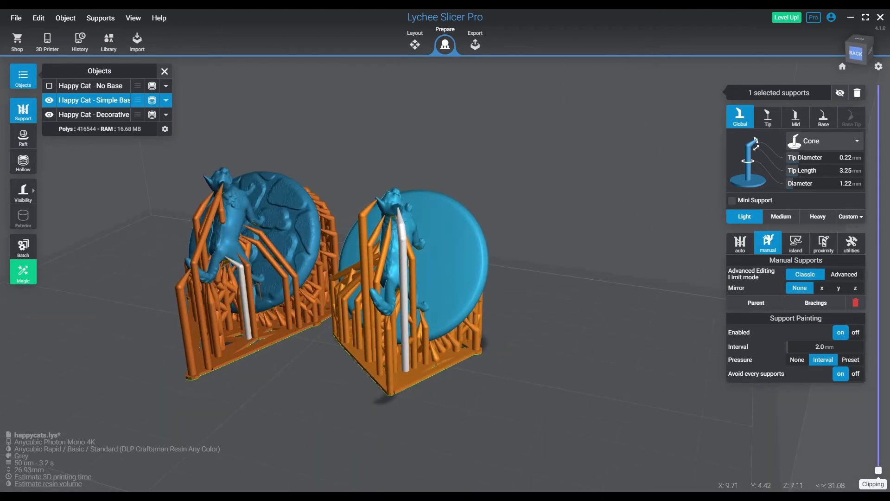
{"action": "right_click_drag", "start_coordinate": [508, 334], "coordinate": [585, 289]}
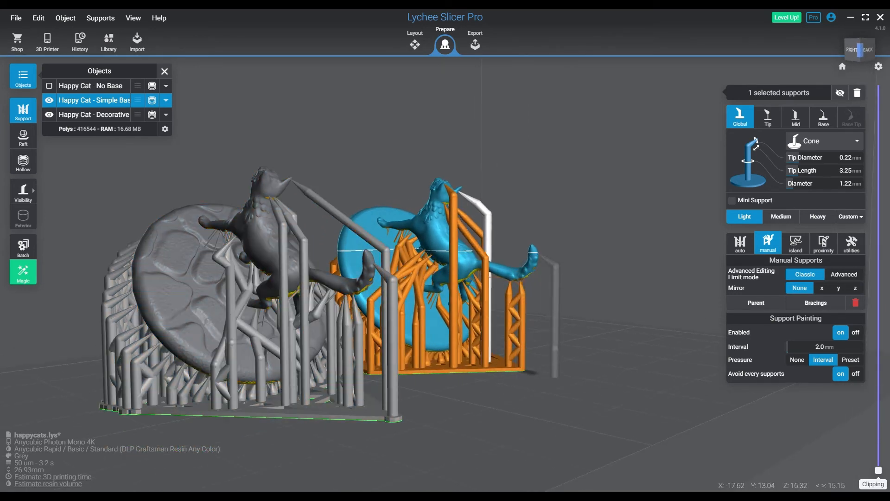
{"action": "left_click", "coordinate": [538, 253]}
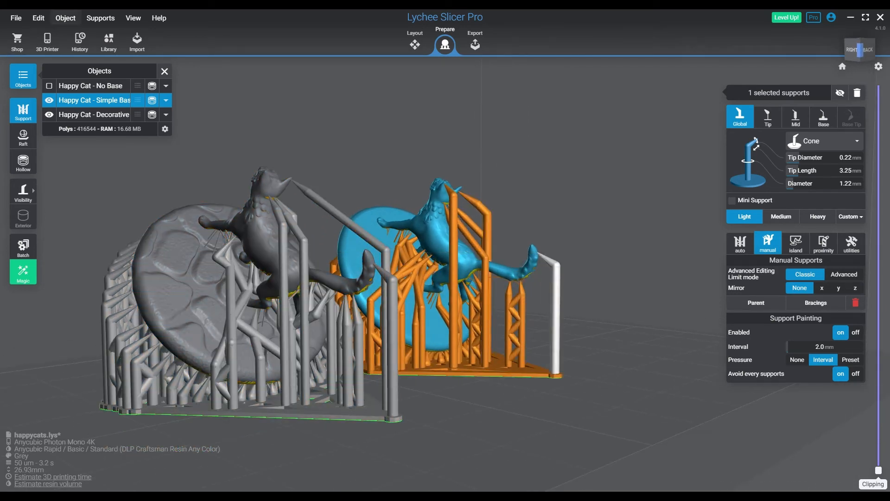
Step: Save the scene and review both supported cats in the export view
{"action": "left_click", "coordinate": [15, 17]}
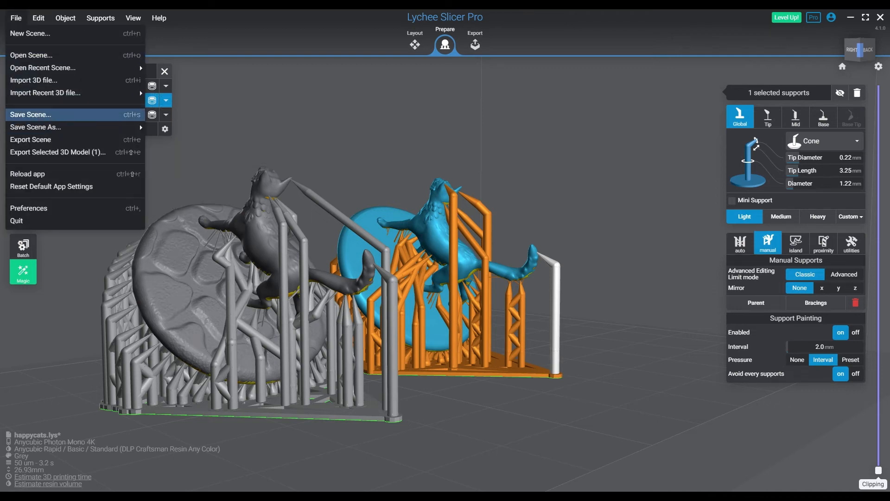
{"action": "left_click", "coordinate": [37, 113]}
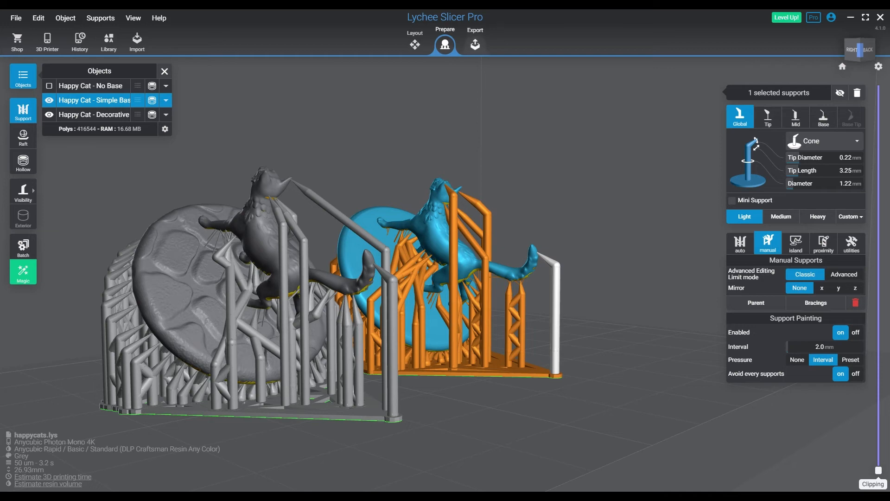
{"action": "left_click", "coordinate": [475, 41]}
{"action": "right_click_drag", "start_coordinate": [288, 241], "coordinate": [456, 329]}
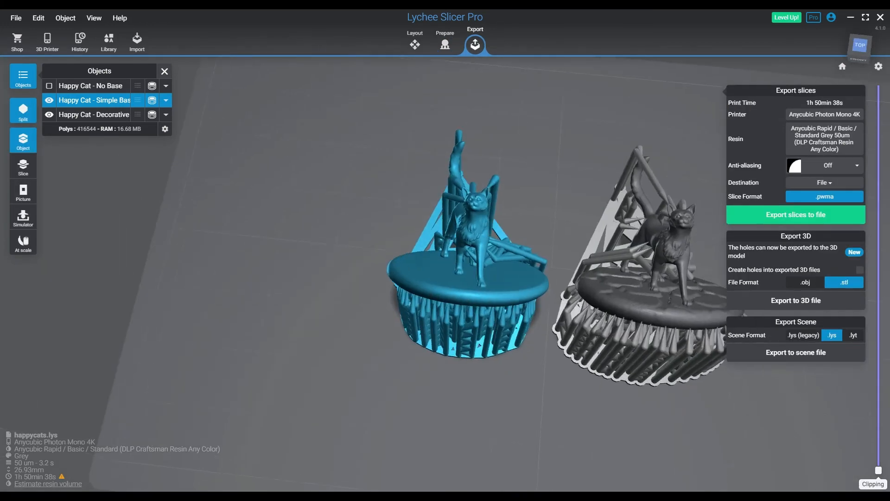
{"action": "middle_click_drag", "start_coordinate": [649, 278], "coordinate": [447, 241]}
{"action": "right_click_drag", "start_coordinate": [448, 241], "coordinate": [449, 278]}
{"action": "middle_click_drag", "start_coordinate": [449, 278], "coordinate": [557, 322]}
{"action": "right_click_drag", "start_coordinate": [557, 322], "coordinate": [556, 301]}
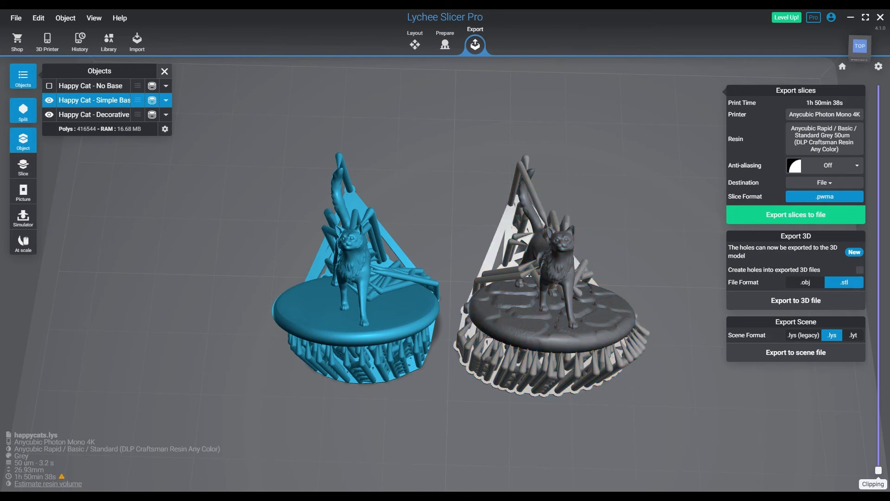
{"action": "right_click_drag", "start_coordinate": [556, 320], "coordinate": [584, 255]}
Step: Return to support preparation and add a row of light supports with 0.22 mm tips around the simple base's outer rim
{"action": "left_click", "coordinate": [445, 44]}
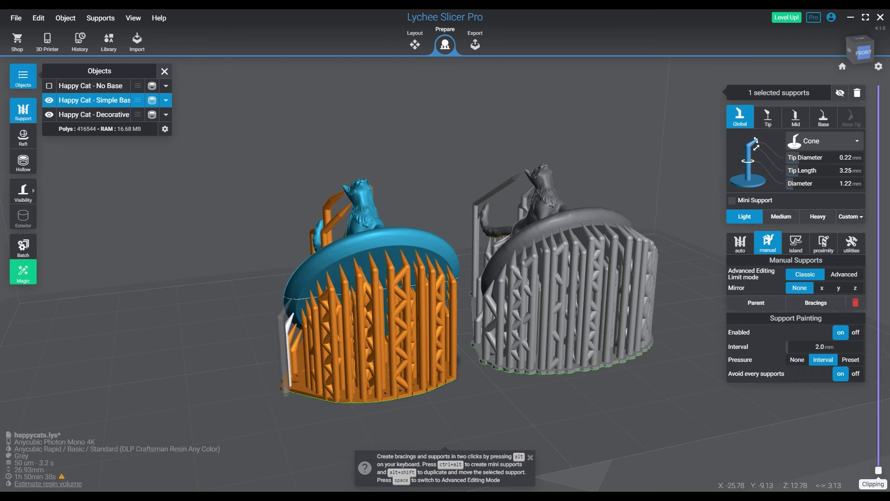
{"action": "left_click", "coordinate": [299, 279]}
{"action": "left_click", "coordinate": [316, 265]}
{"action": "left_click", "coordinate": [336, 252]}
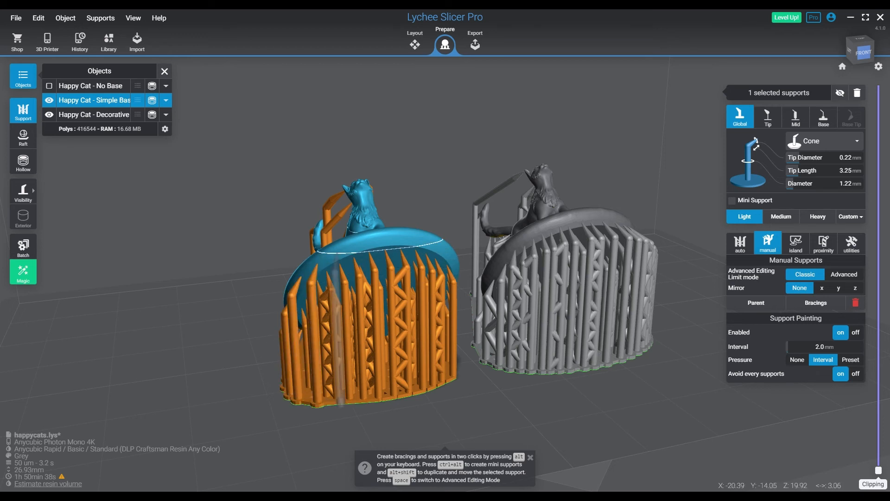
{"action": "left_click", "coordinate": [357, 245]}
{"action": "left_click", "coordinate": [383, 240]}
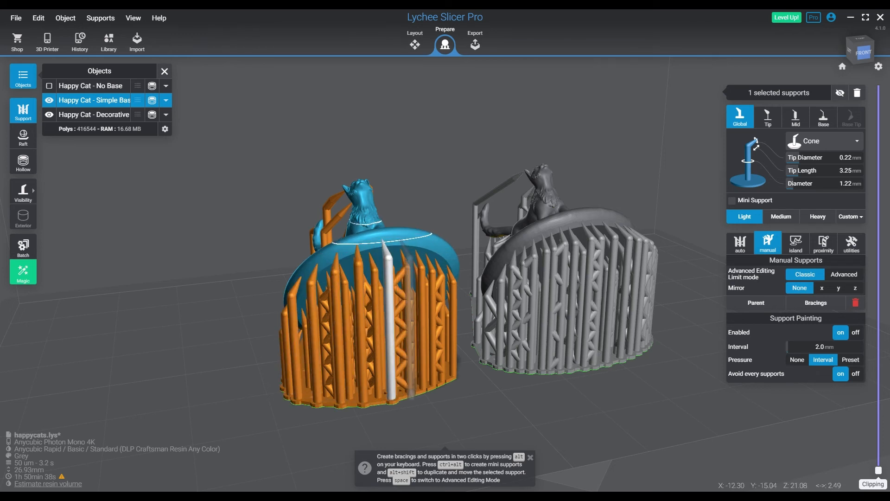
{"action": "left_click", "coordinate": [418, 238]}
{"action": "right_click_drag", "start_coordinate": [439, 246], "coordinate": [382, 280]}
{"action": "left_click", "coordinate": [372, 244]}
{"action": "left_click", "coordinate": [384, 254]}
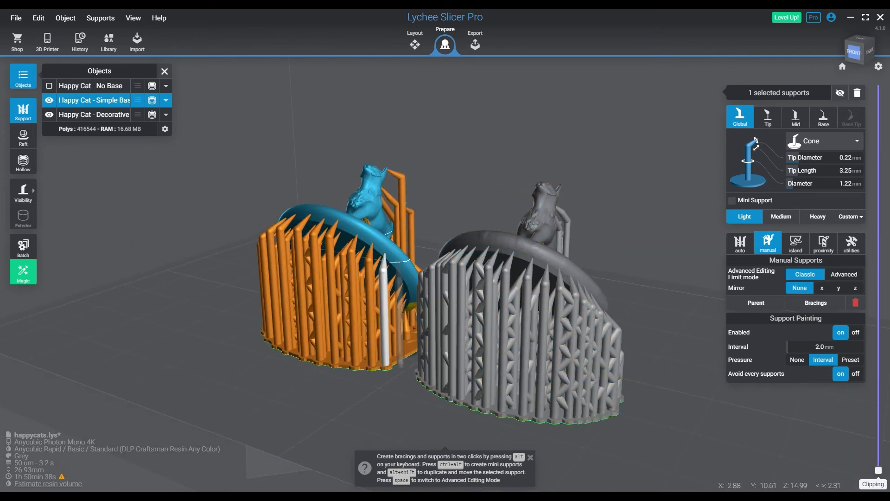
{"action": "left_click", "coordinate": [400, 265]}
{"action": "left_click", "coordinate": [414, 283]}
Step: Move the simple-base cat away from the decorative cat along X and nudge it slightly along Y in the layout
{"action": "right_click_drag", "start_coordinate": [415, 283], "coordinate": [448, 348]}
{"action": "left_click", "coordinate": [449, 259]}
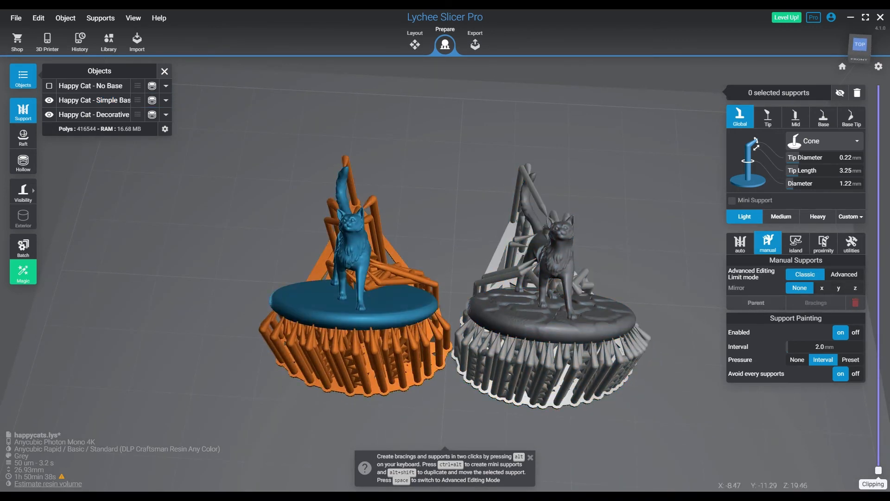
{"action": "left_click", "coordinate": [402, 298]}
{"action": "left_click", "coordinate": [415, 44]}
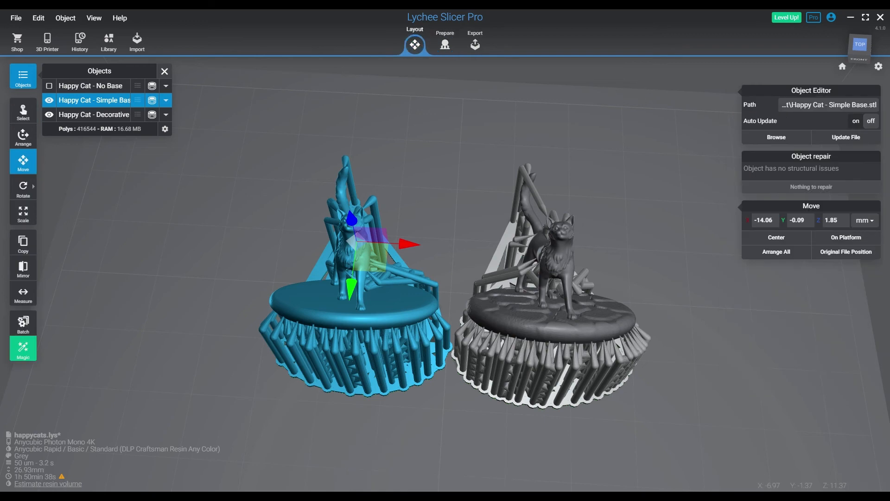
{"action": "left_click_drag", "start_coordinate": [409, 244], "coordinate": [391, 243]}
{"action": "left_click_drag", "start_coordinate": [333, 286], "coordinate": [332, 290]}
Step: Return to support preparation and generate automatic bracings between the supports
{"action": "left_click", "coordinate": [445, 44]}
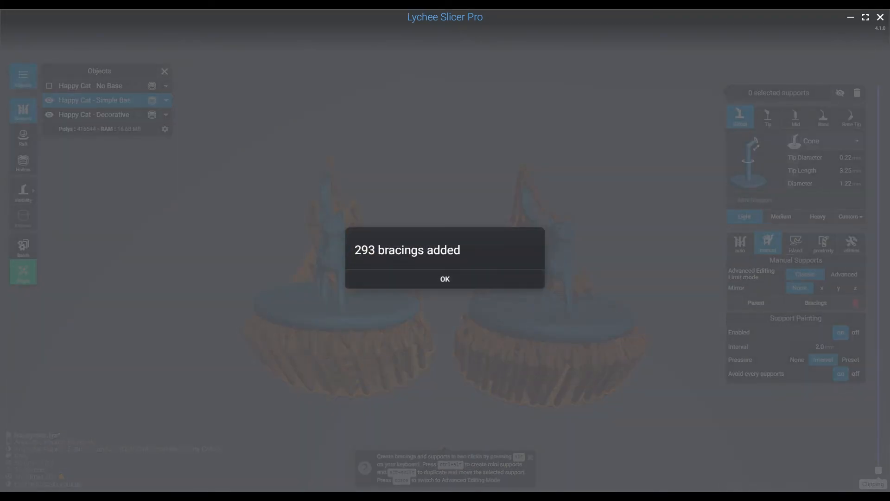
{"action": "left_click", "coordinate": [446, 279]}
Step: Export the slices as happycats2.pwma and save the scene
{"action": "left_click", "coordinate": [475, 44]}
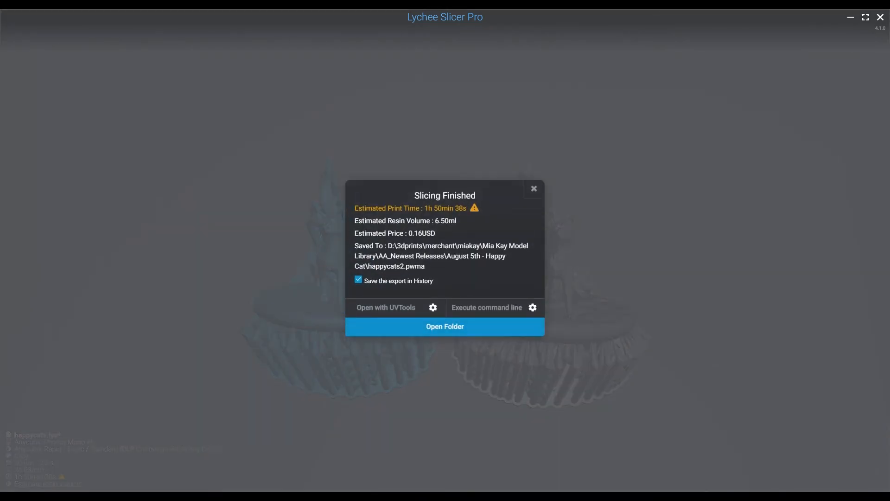
{"action": "left_click", "coordinate": [534, 189]}
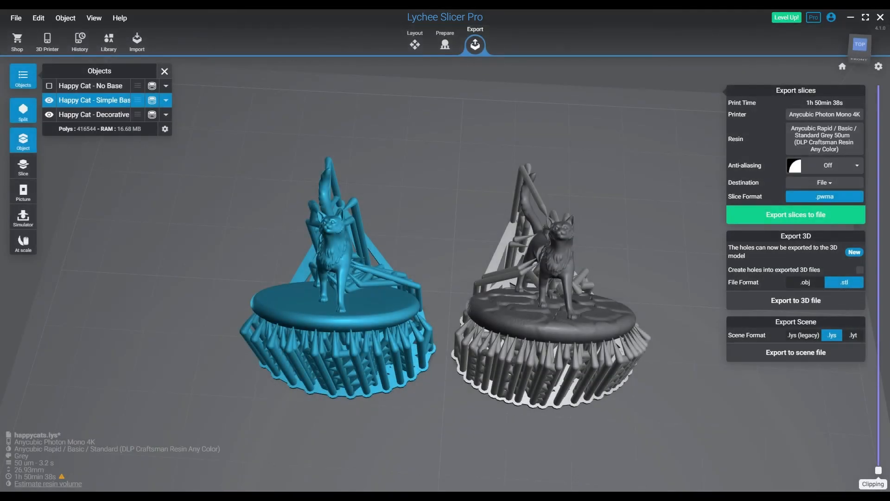
{"action": "left_click", "coordinate": [598, 185]}
{"action": "key", "text": "ctrl+s"}
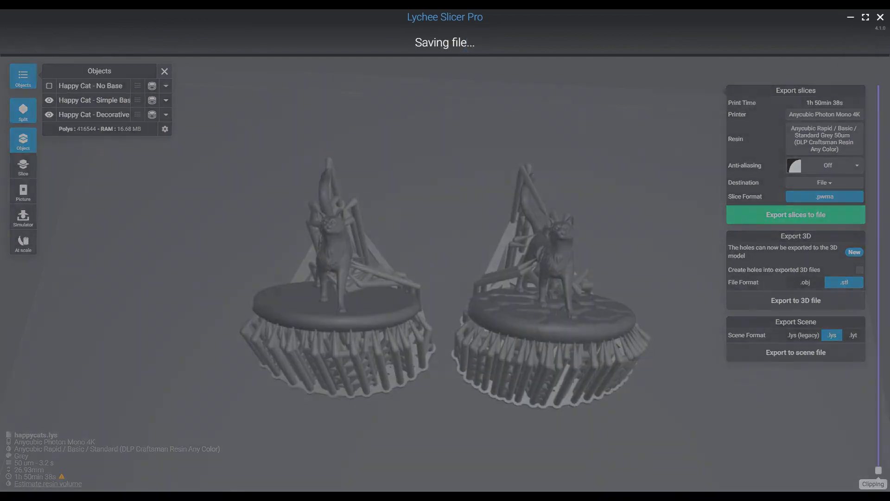